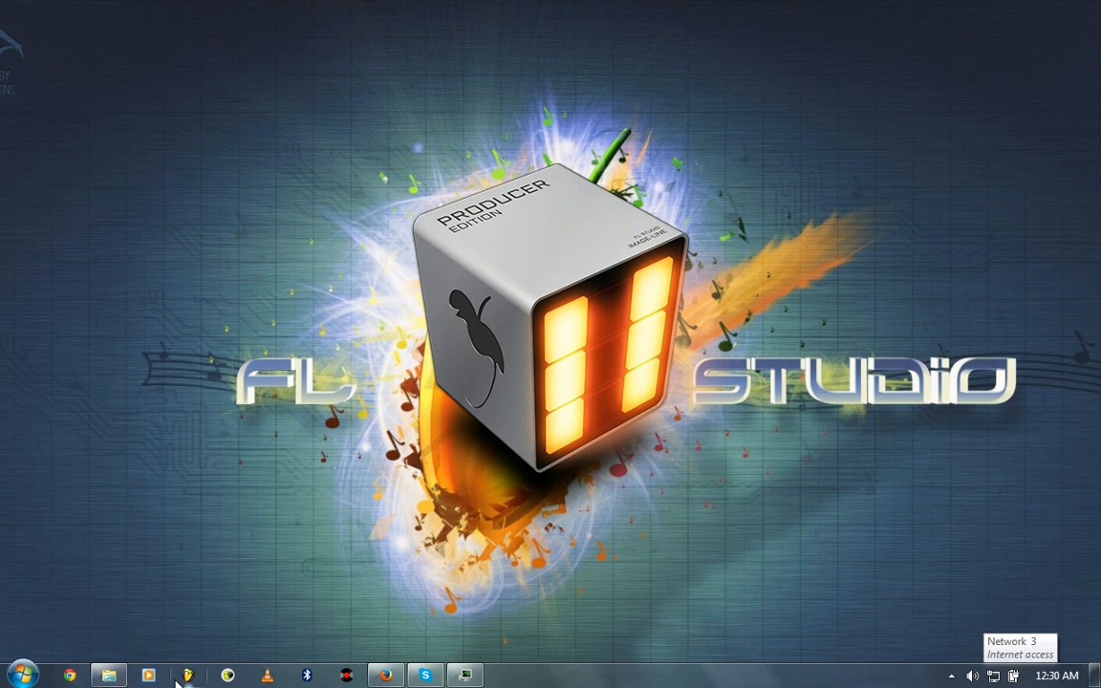
- Switch to FL Studio and set the project tempo to 123 BPM
click(179, 678)
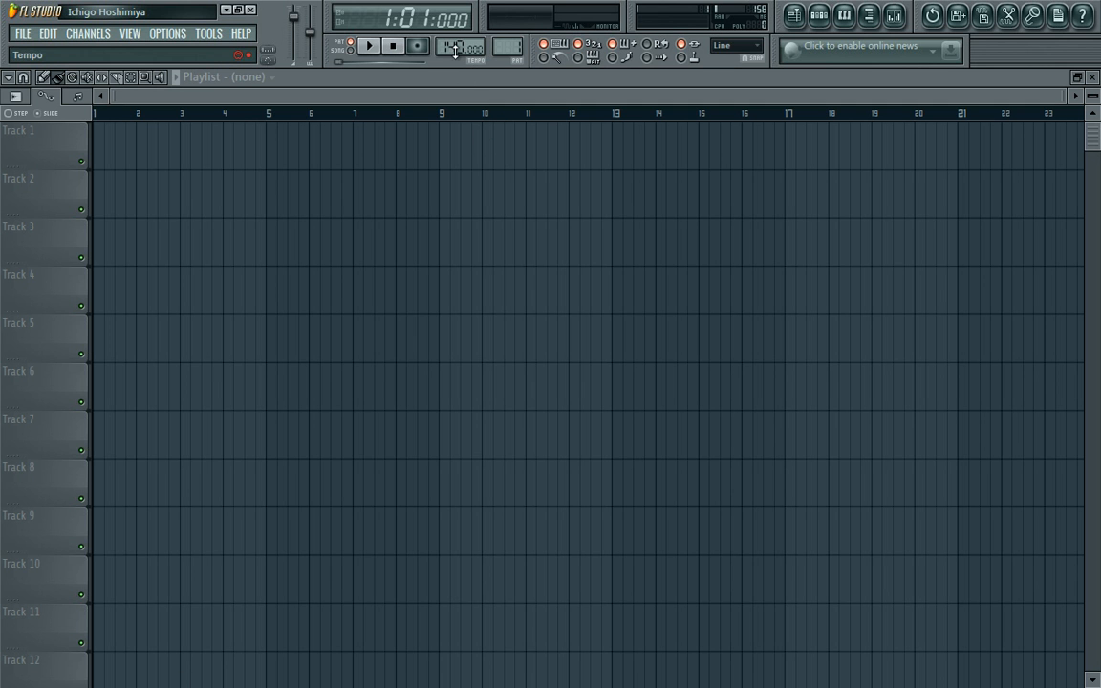
drag(457, 47, 457, 59)
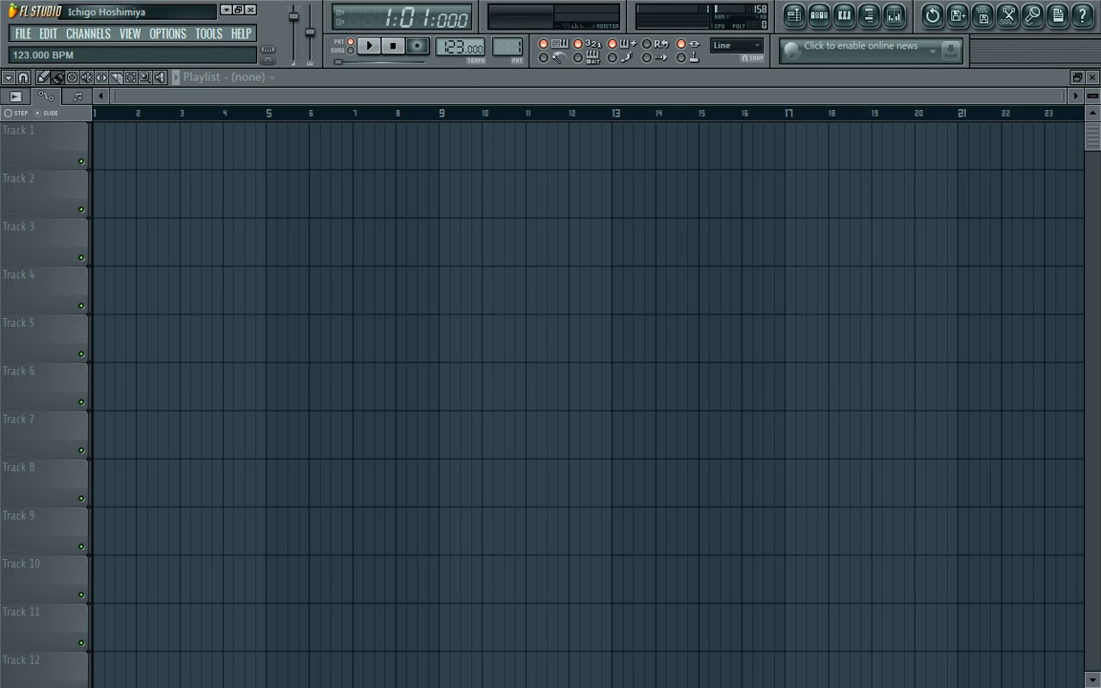
- Load the Kick (1) sample from the browser's recent files into a new channel, and close the browser
click(870, 19)
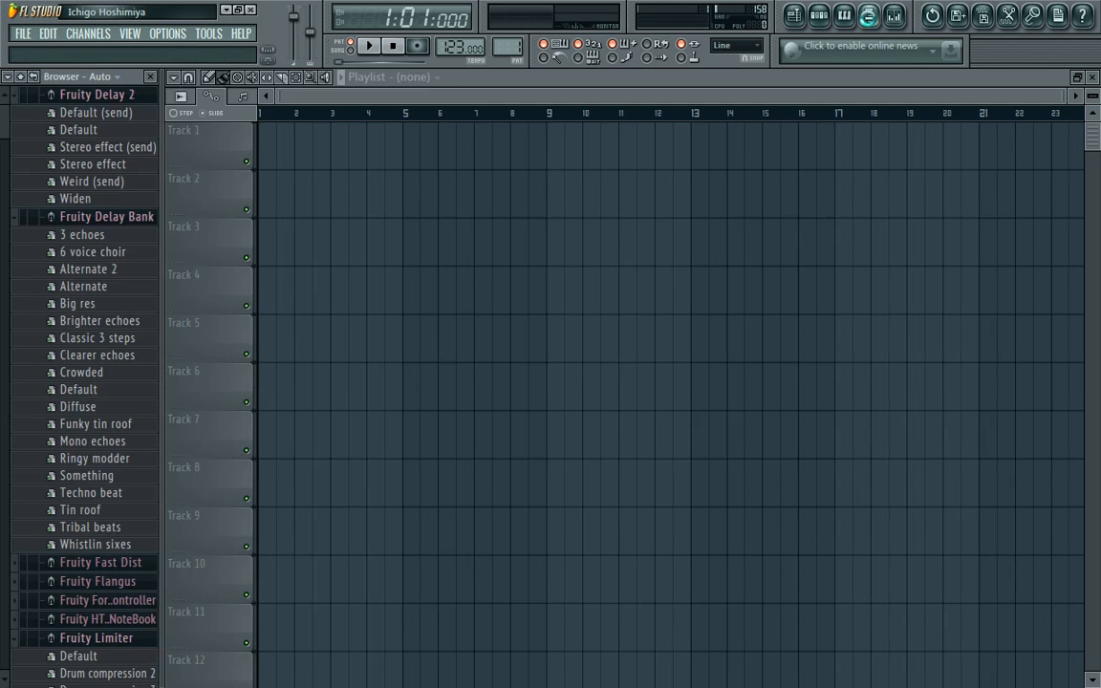
scroll(3, 138, up, 5)
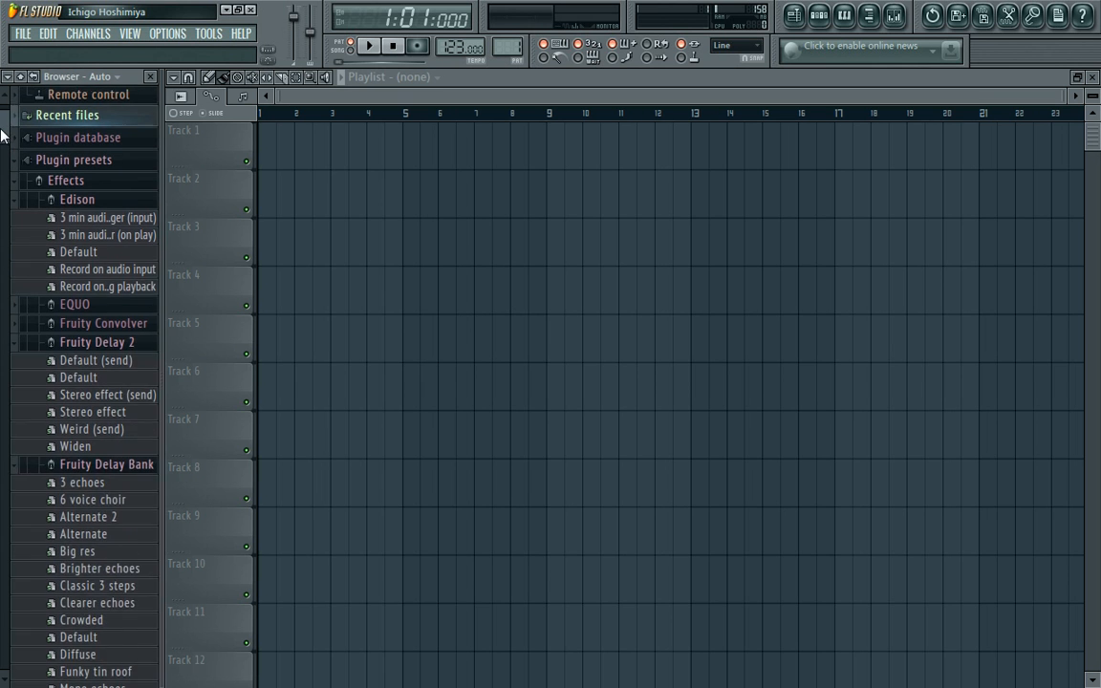
scroll(3, 138, up, 2)
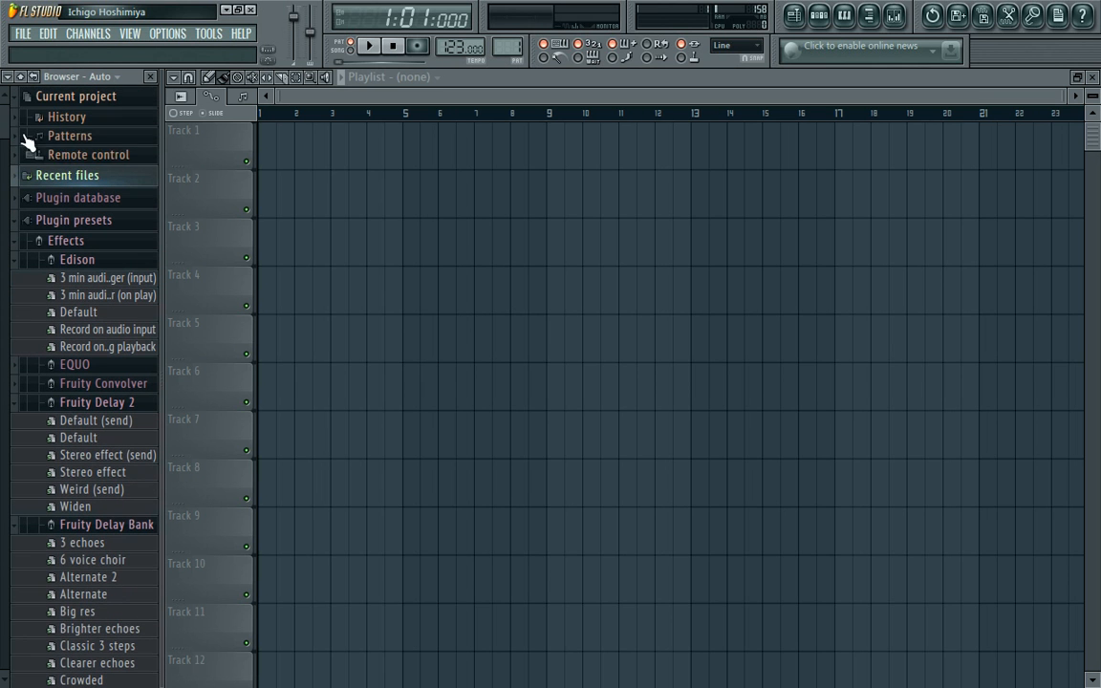
click(54, 179)
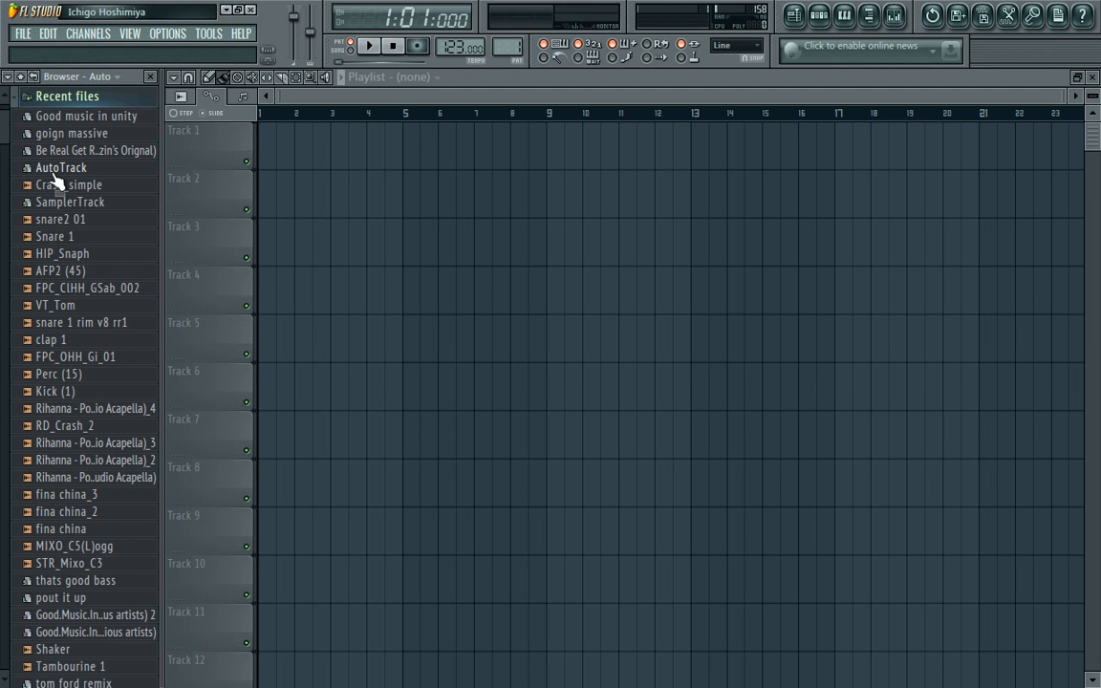
scroll(105, 411, down, 3)
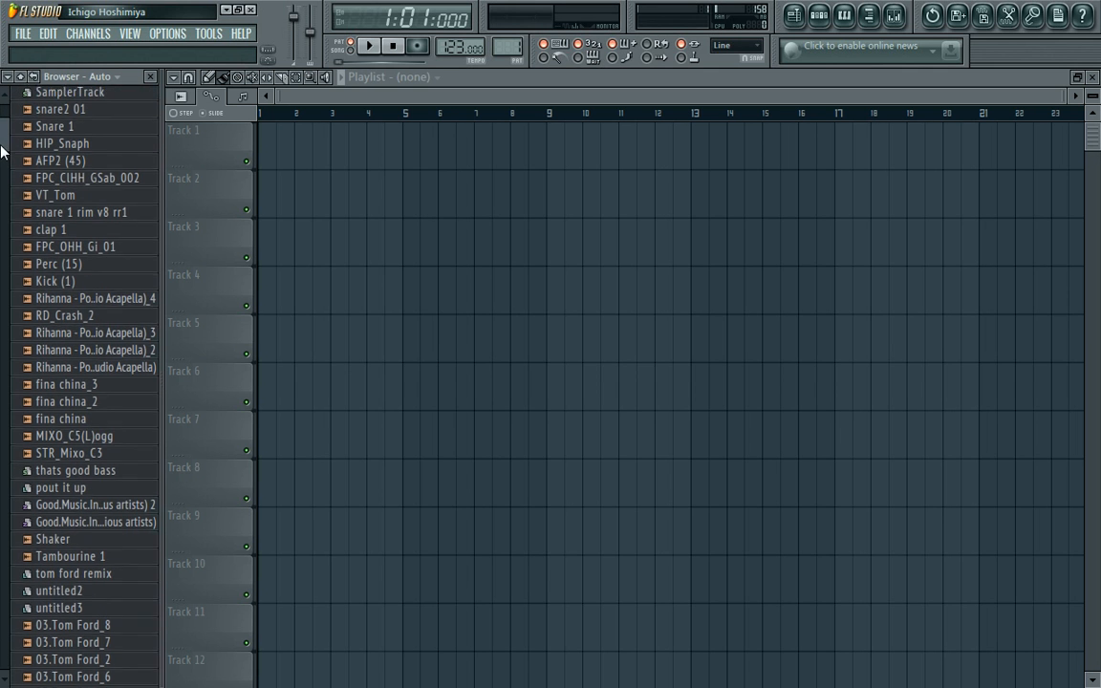
right_click(72, 280)
click(95, 295)
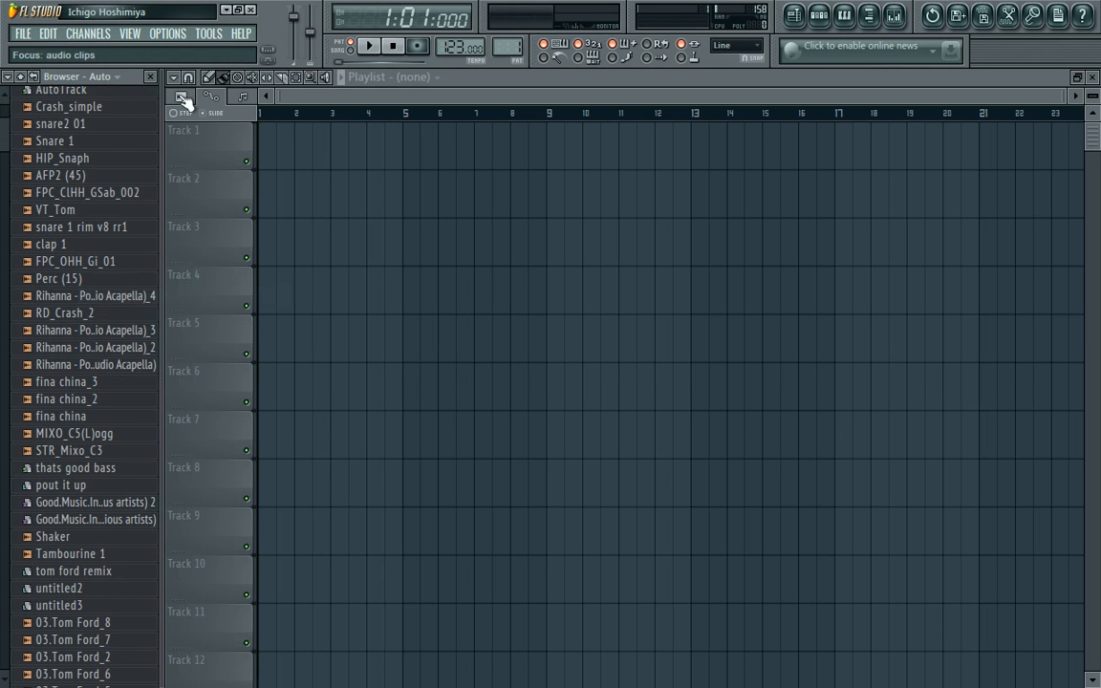
click(150, 77)
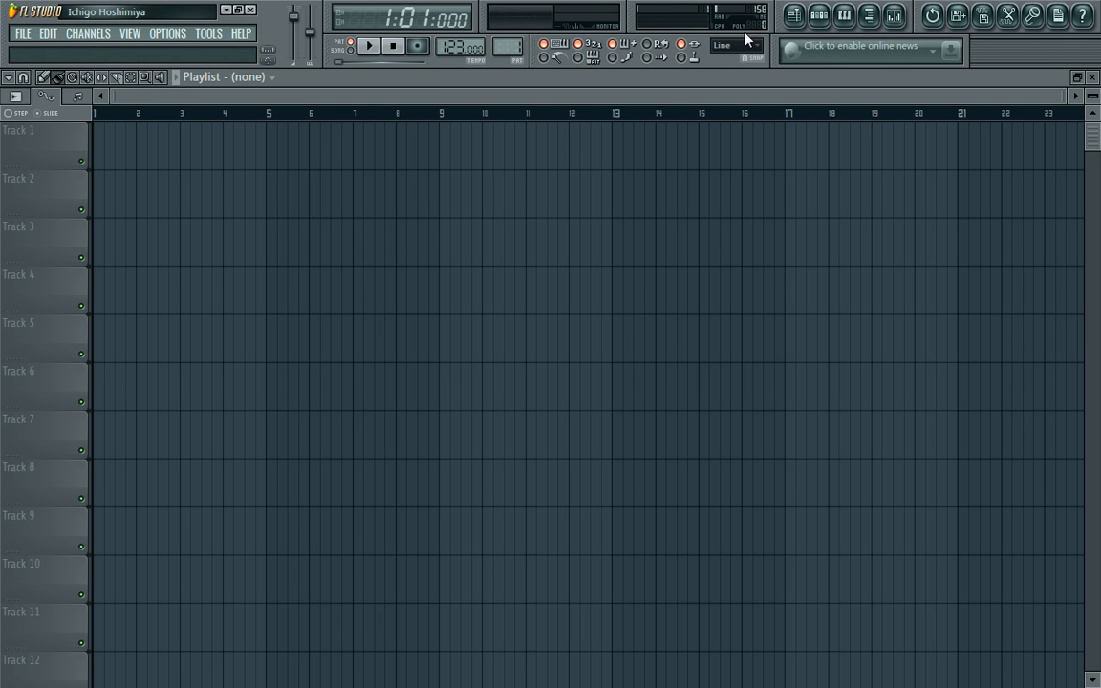
- Open the piano roll for the Kick (1) channel with the piano keyboard view and four full bars in sight
click(820, 16)
right_click(380, 181)
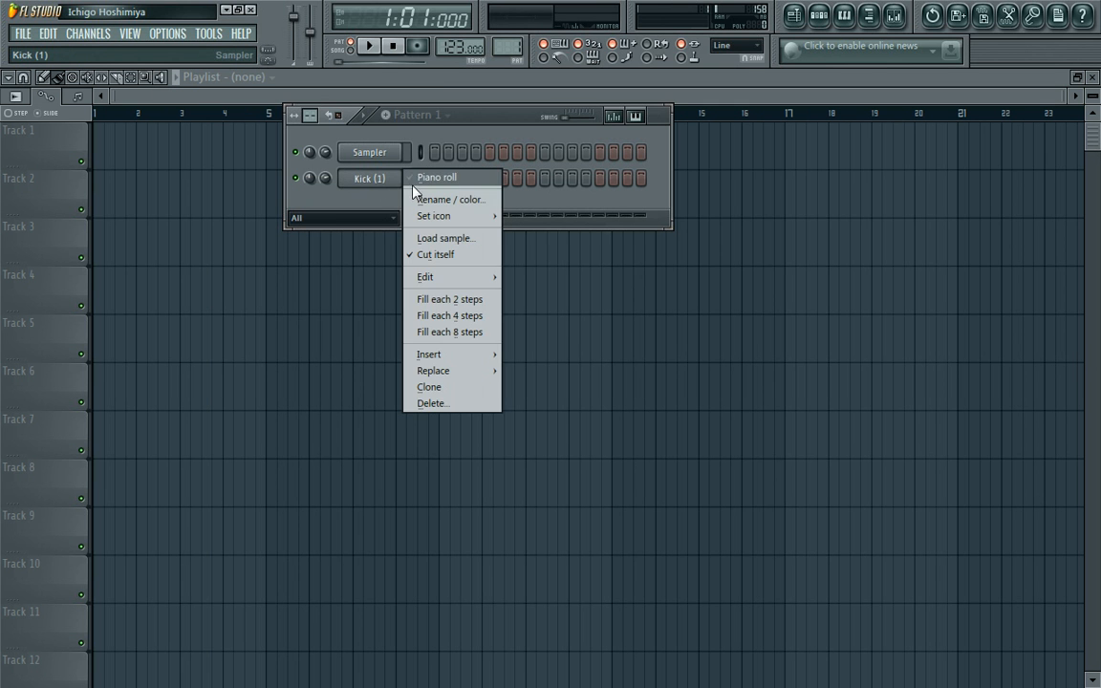
click(421, 181)
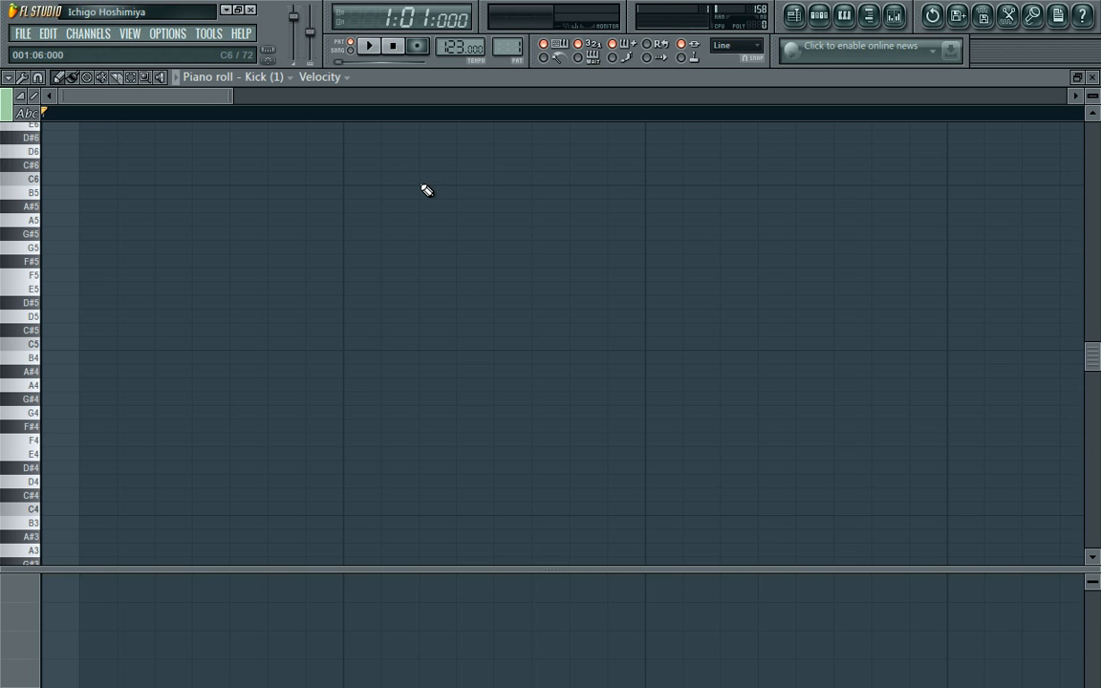
click(34, 113)
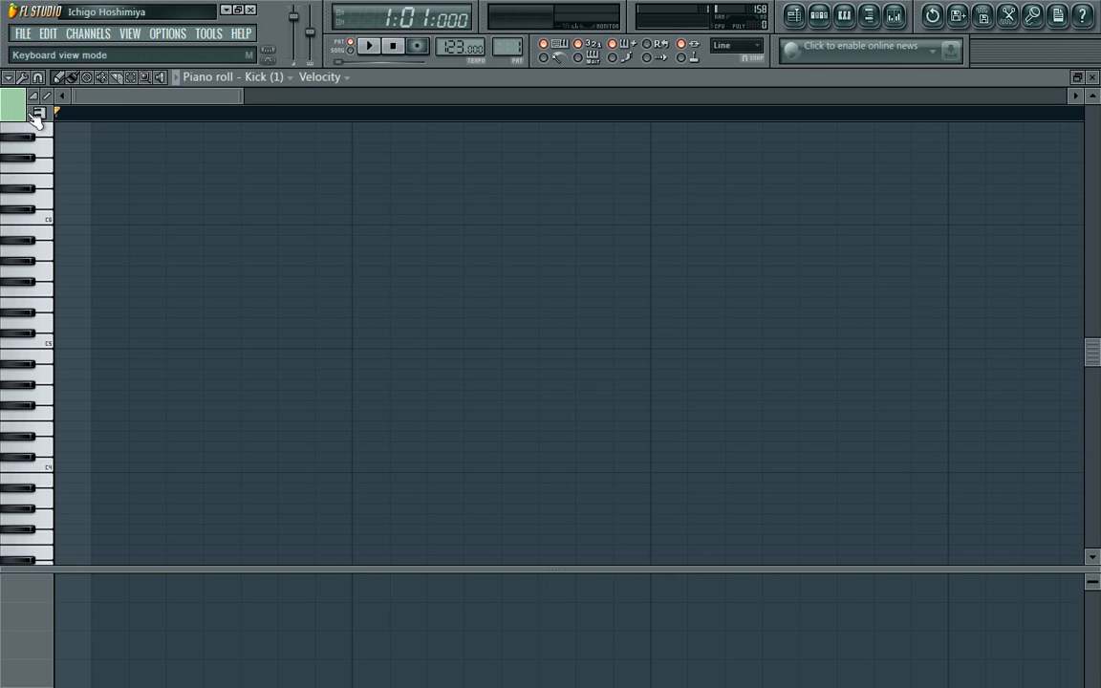
drag(241, 95, 1041, 96)
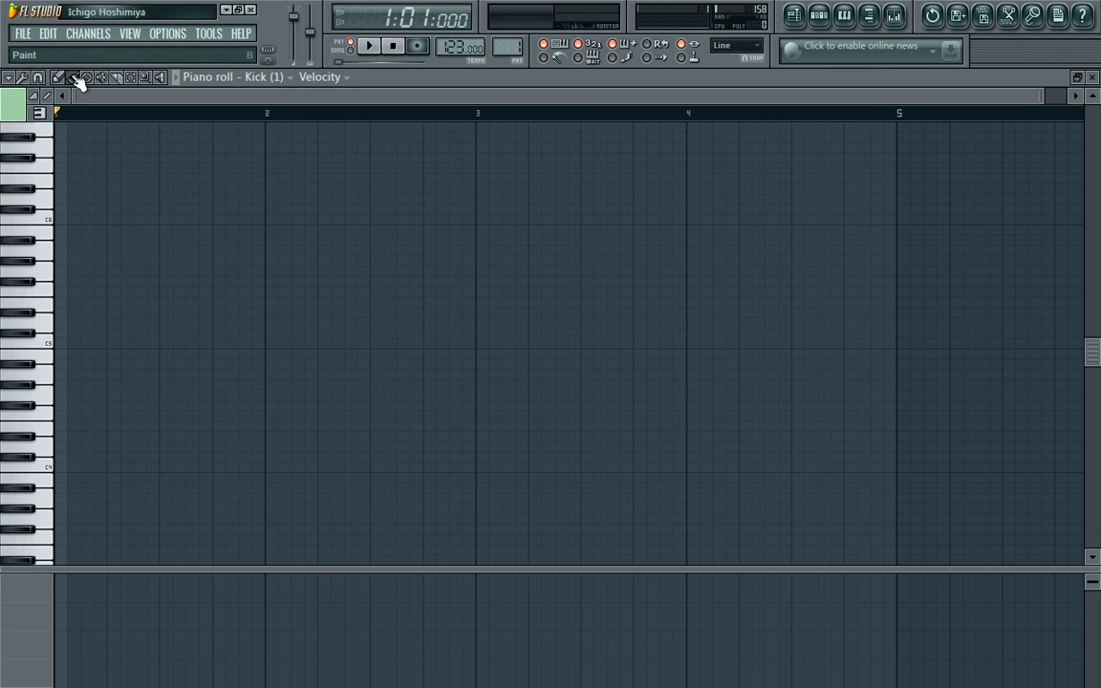
- Paint sixteen C5 kick notes, one on every beat across bars 1 to 4
click(65, 343)
click(111, 343)
click(163, 343)
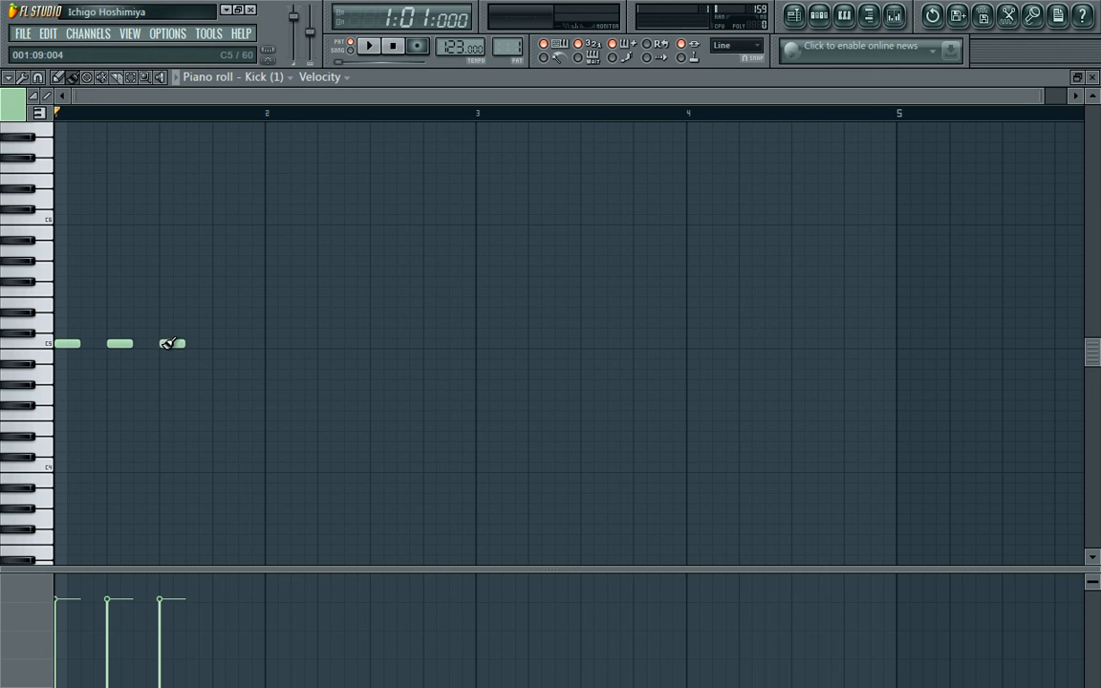
click(219, 343)
click(268, 343)
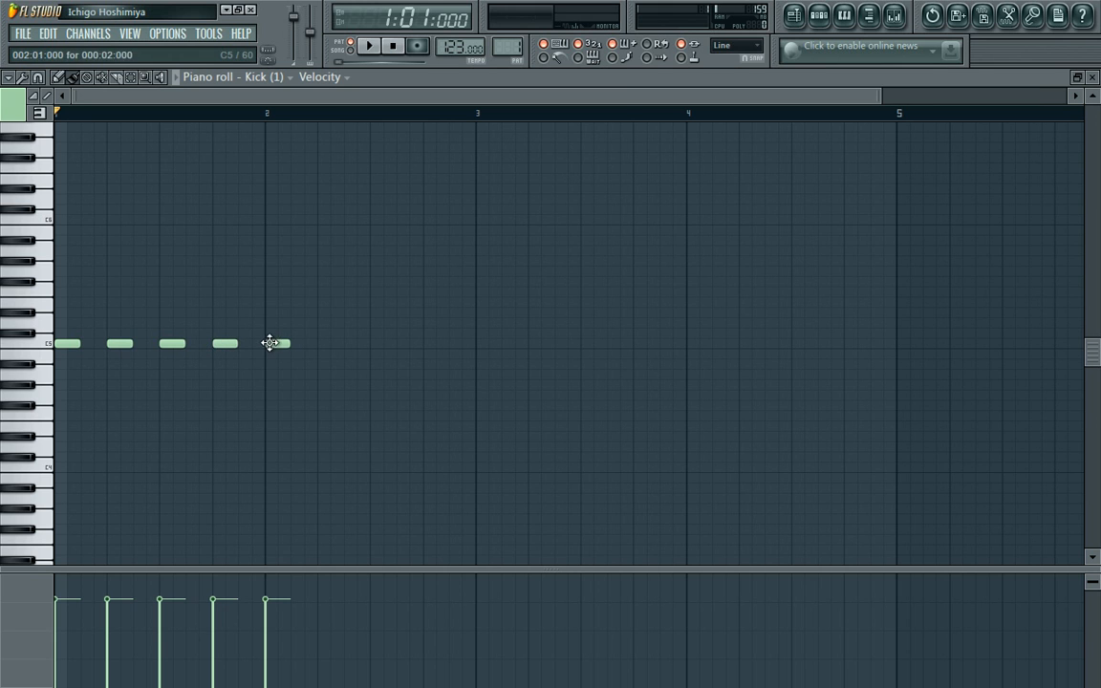
click(327, 343)
click(382, 343)
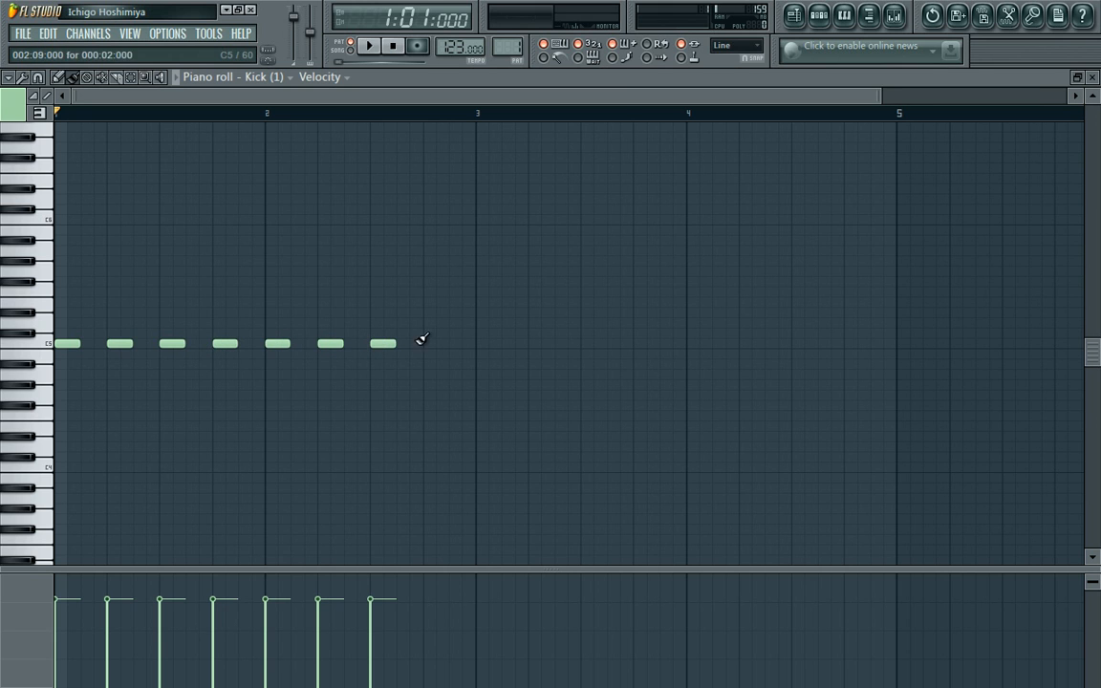
click(435, 343)
click(488, 343)
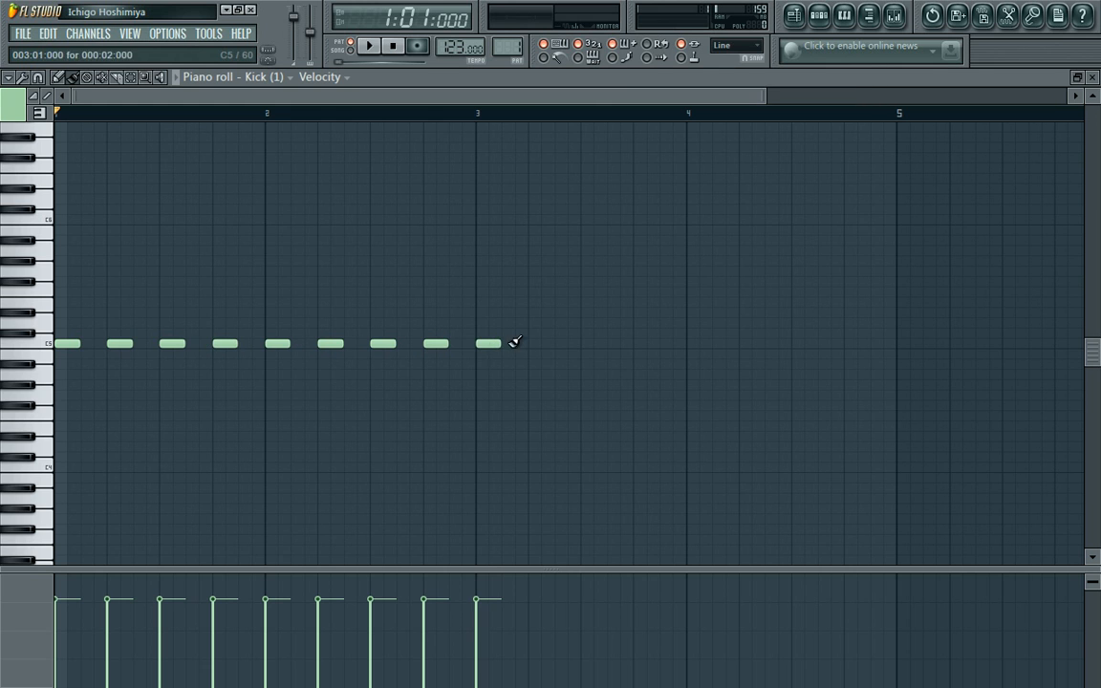
click(533, 343)
click(582, 344)
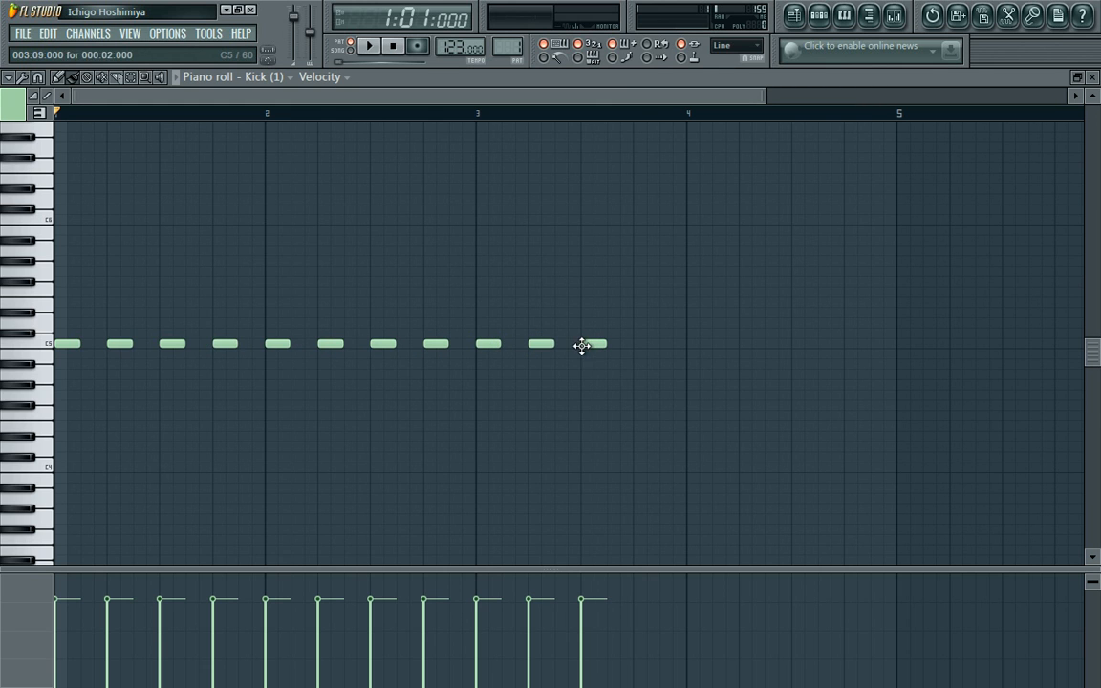
click(642, 343)
click(696, 343)
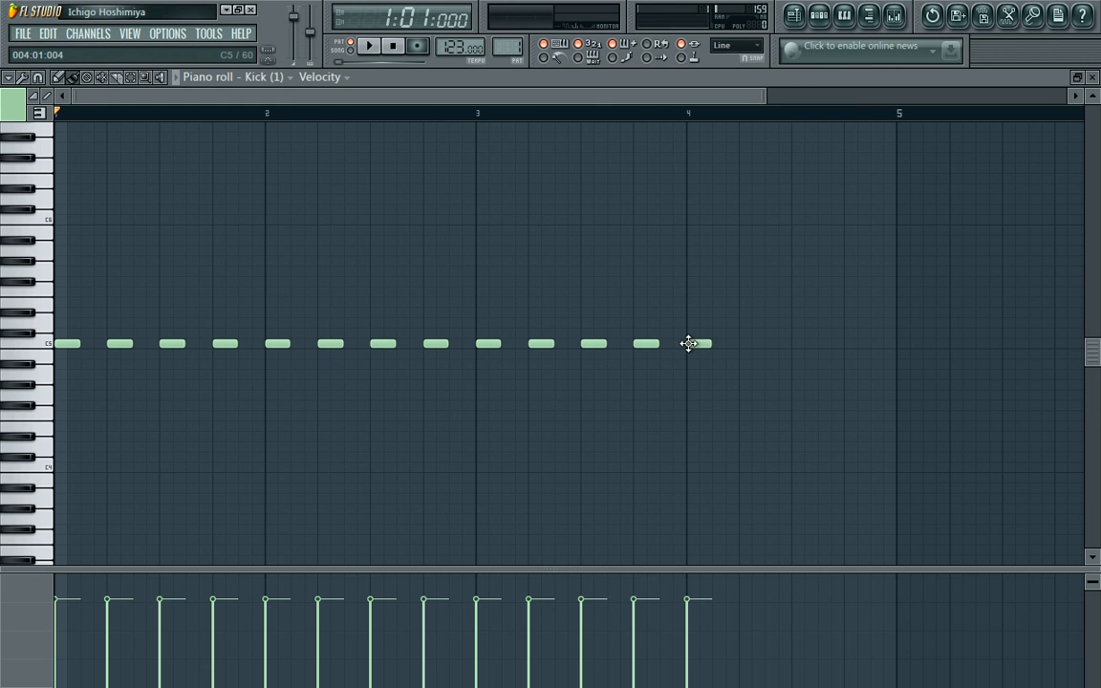
click(750, 343)
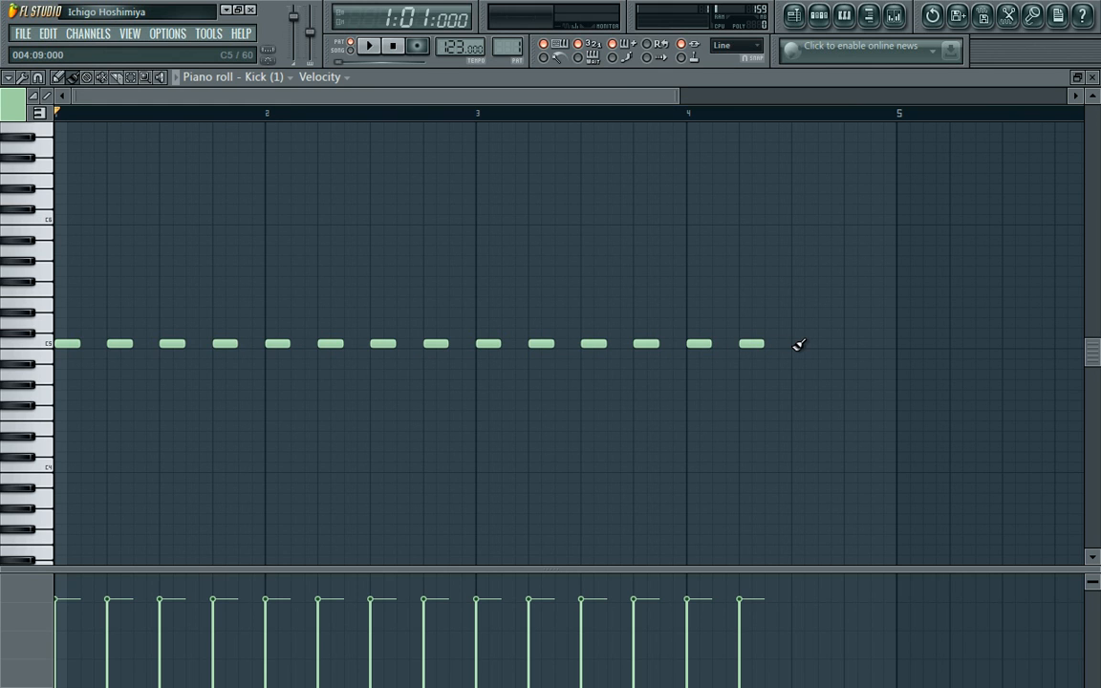
click(804, 343)
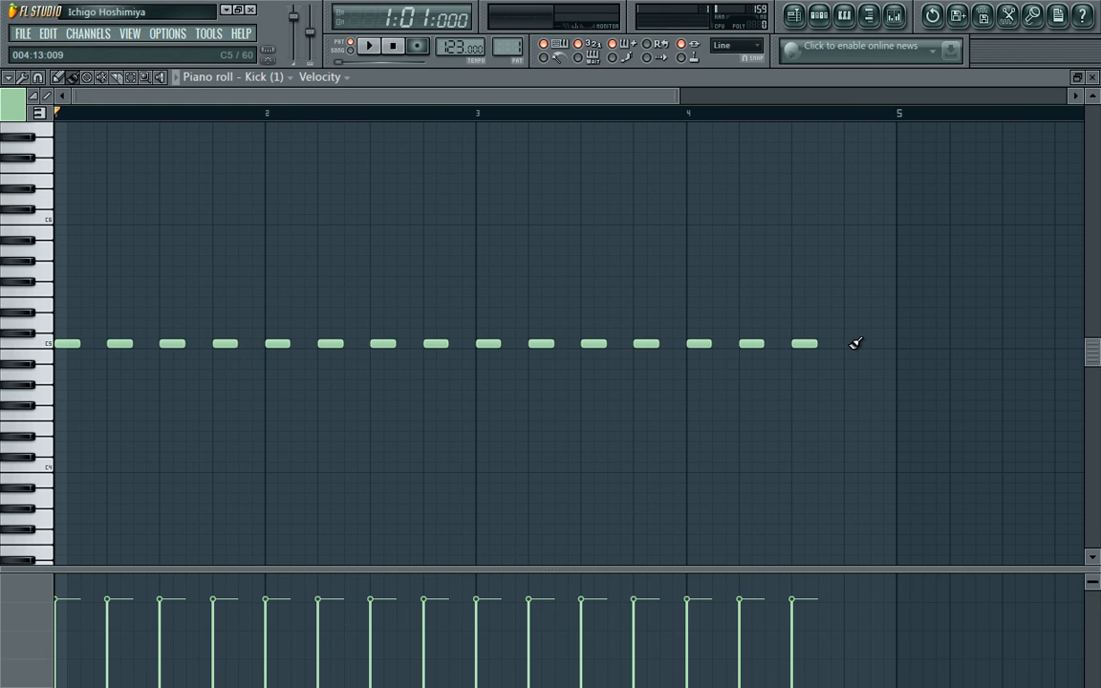
click(854, 343)
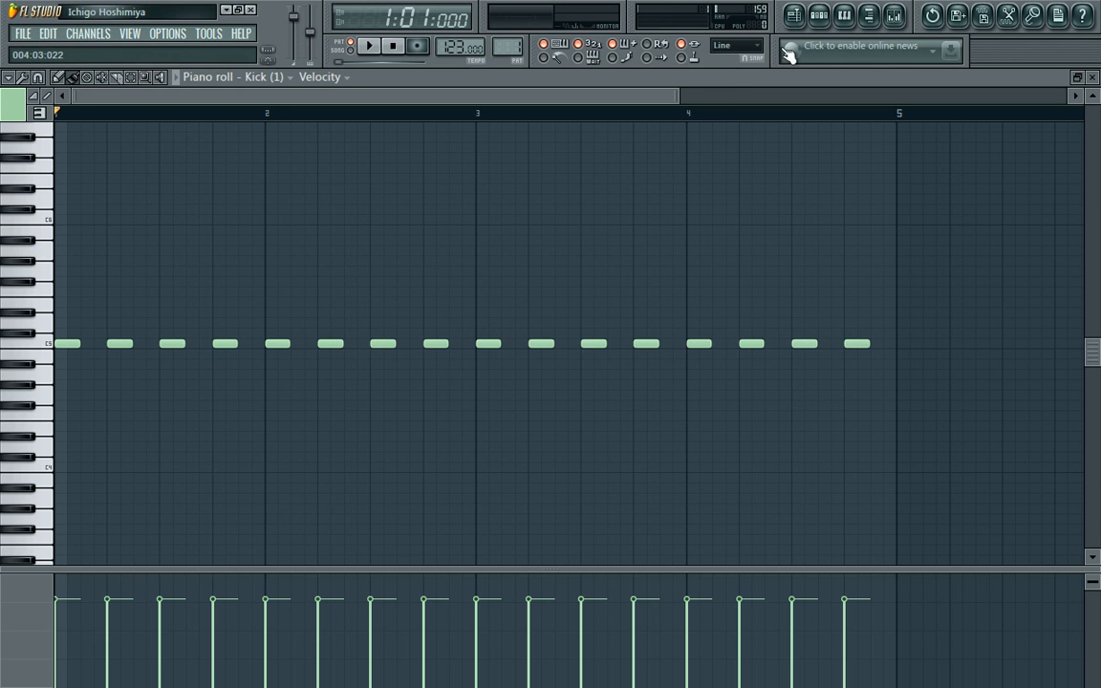
- Play back the kick pattern while lowering the main volume to about 90%, and stop playback
click(828, 15)
click(828, 14)
drag(293, 16, 294, 21)
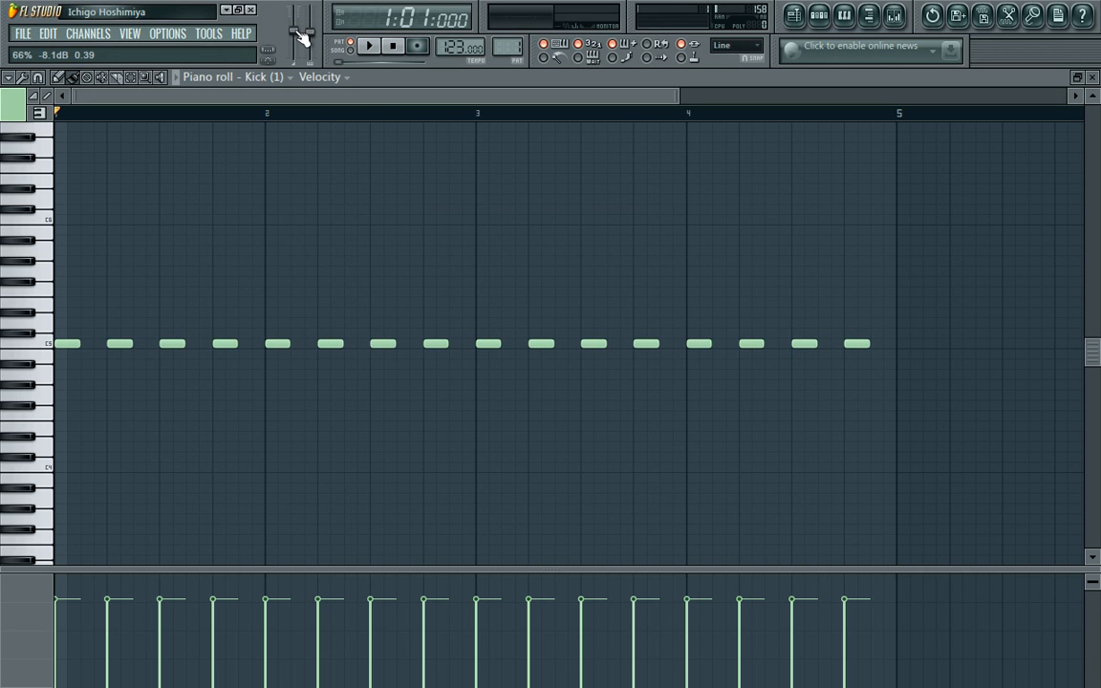
click(373, 47)
drag(293, 21, 293, 25)
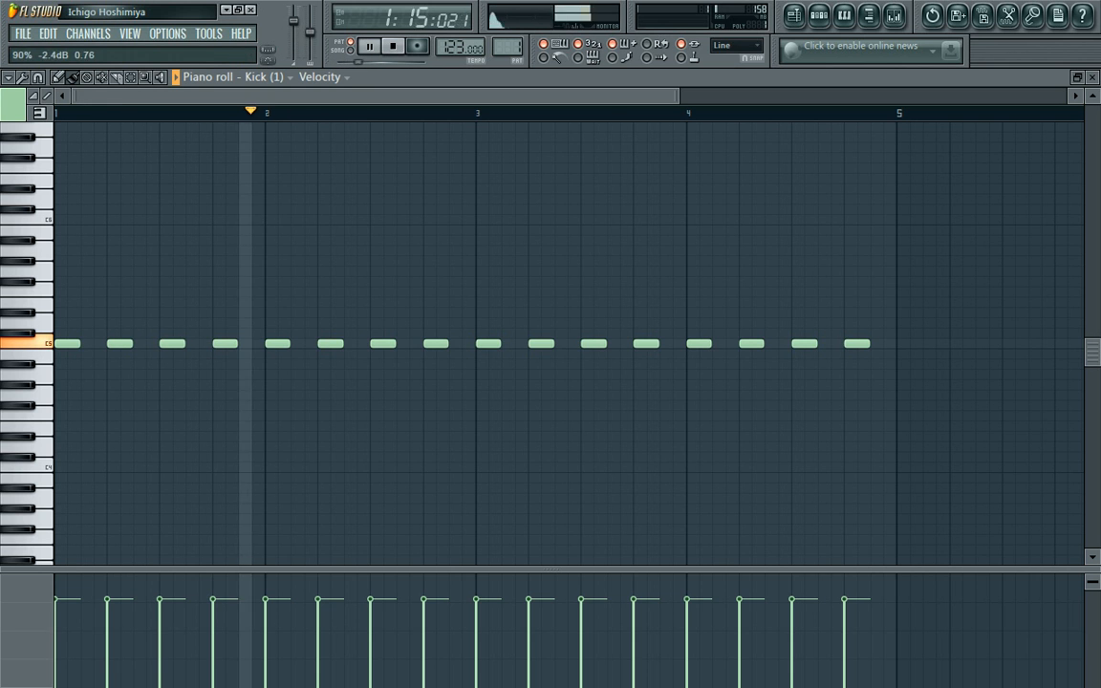
click(395, 52)
- Add a Hypersonic instrument channel to the project
click(88, 34)
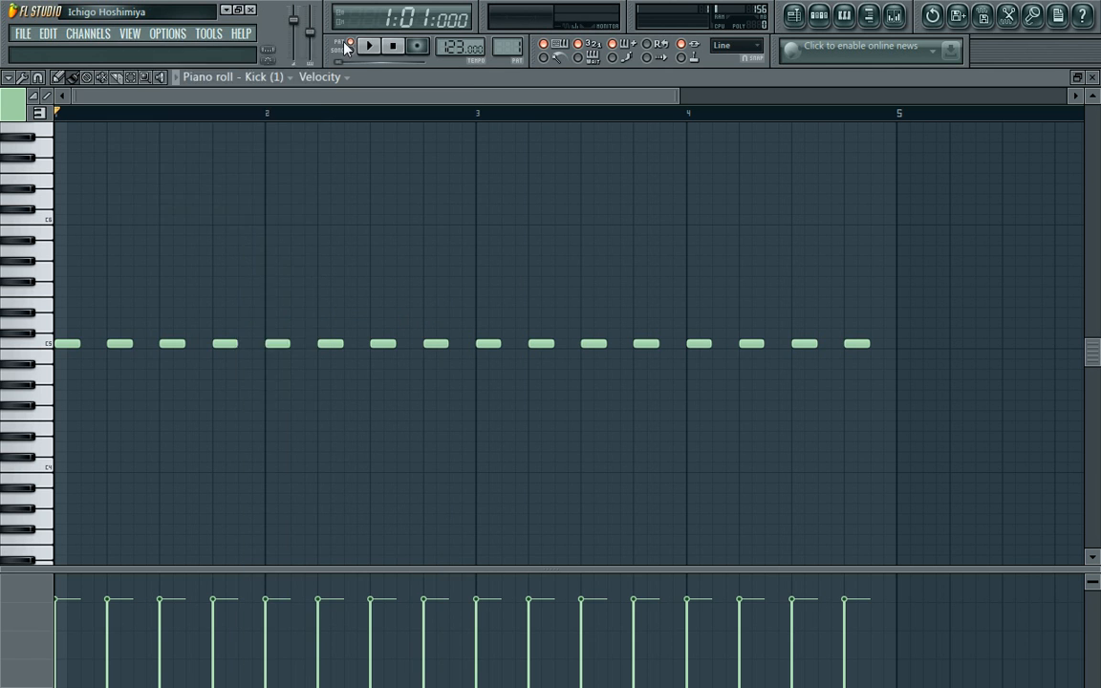
mouse_move(90, 36)
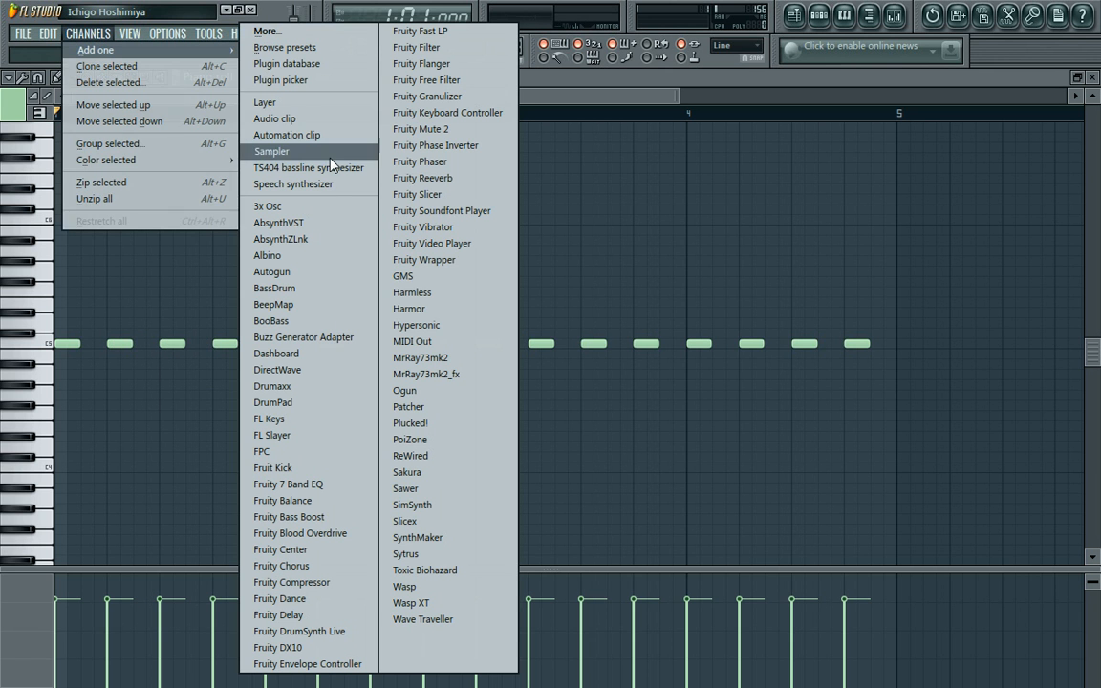
click(459, 324)
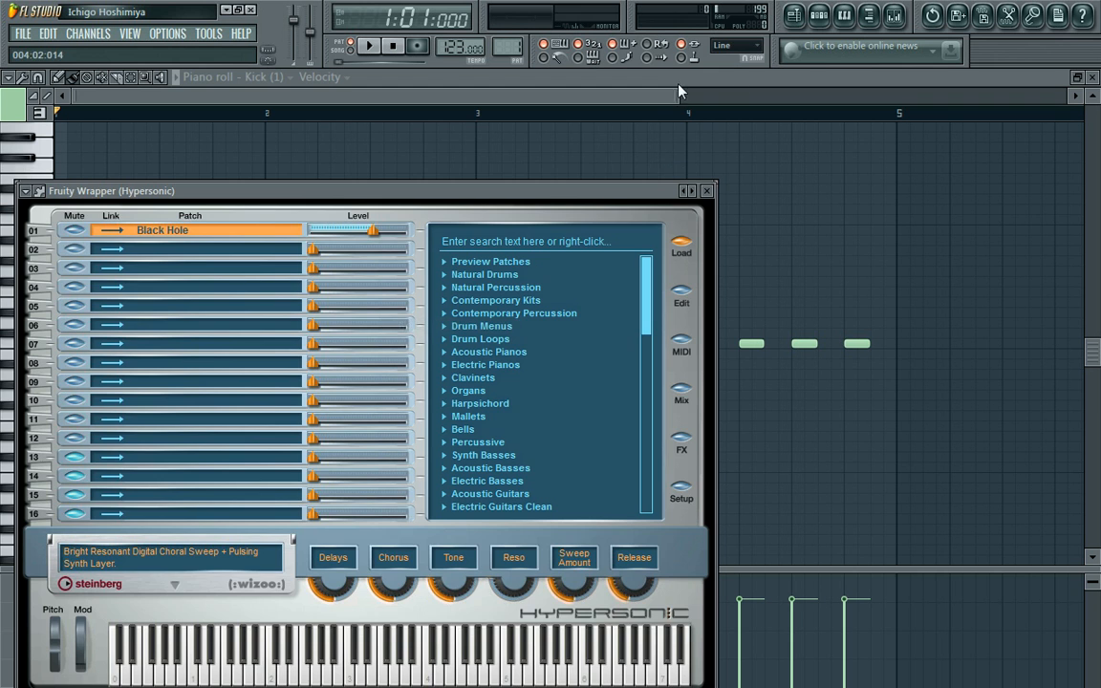
- Load the Concert Hall Grand Piano patch from the Acoustic Pianos category into the first Hypersonic slot
click(667, 95)
click(824, 16)
click(823, 16)
click(819, 14)
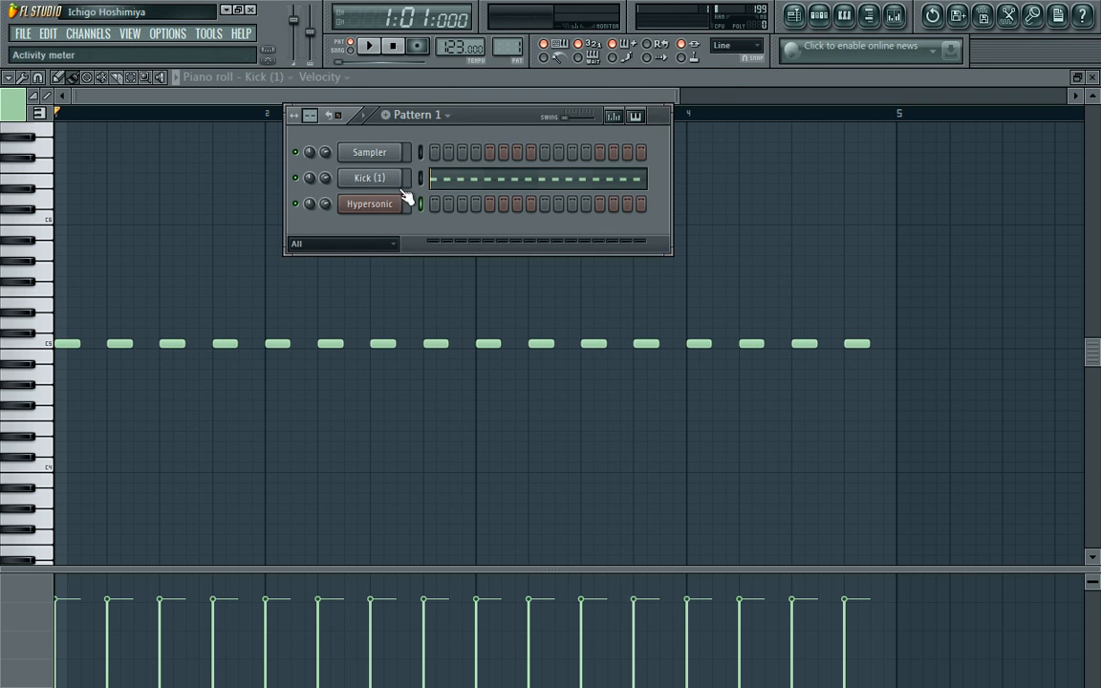
click(400, 203)
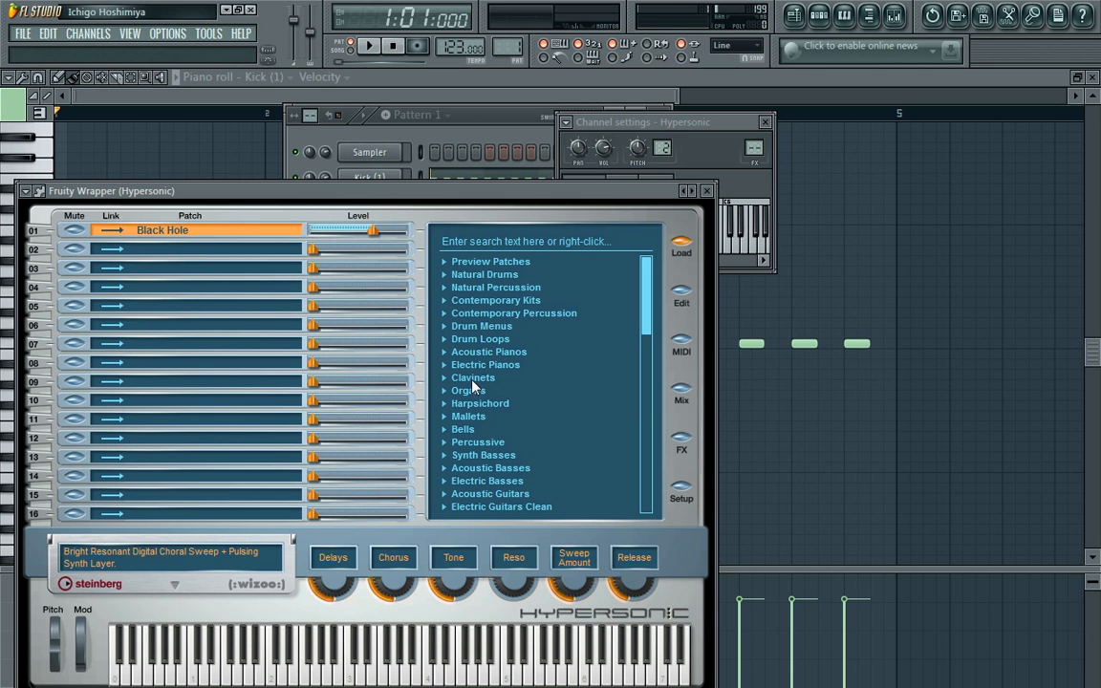
click(445, 353)
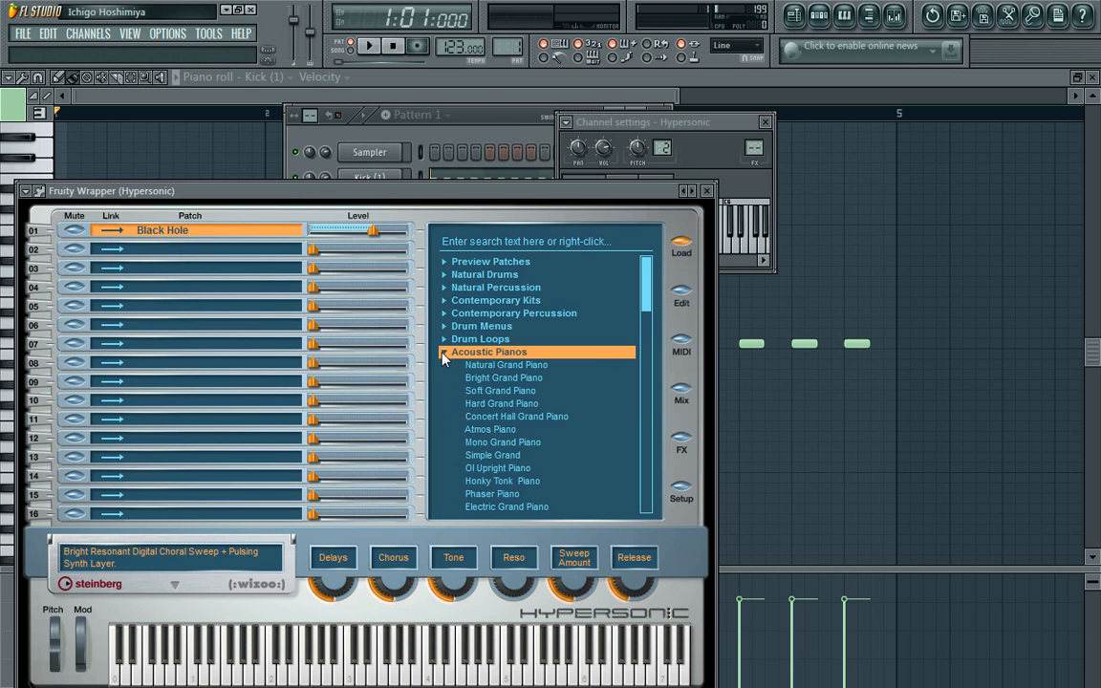
click(499, 417)
- Adjust the Hypersonic channel volume and raise the main volume, and start playback to check the levels
drag(603, 147, 603, 179)
drag(294, 21, 294, 15)
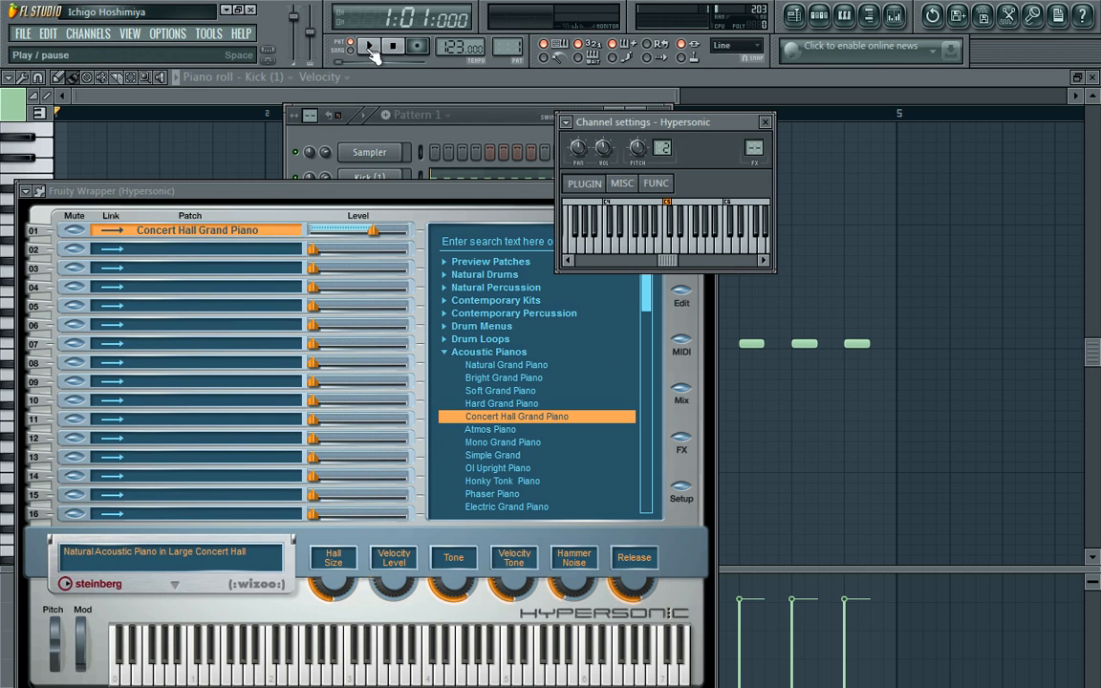
click(368, 46)
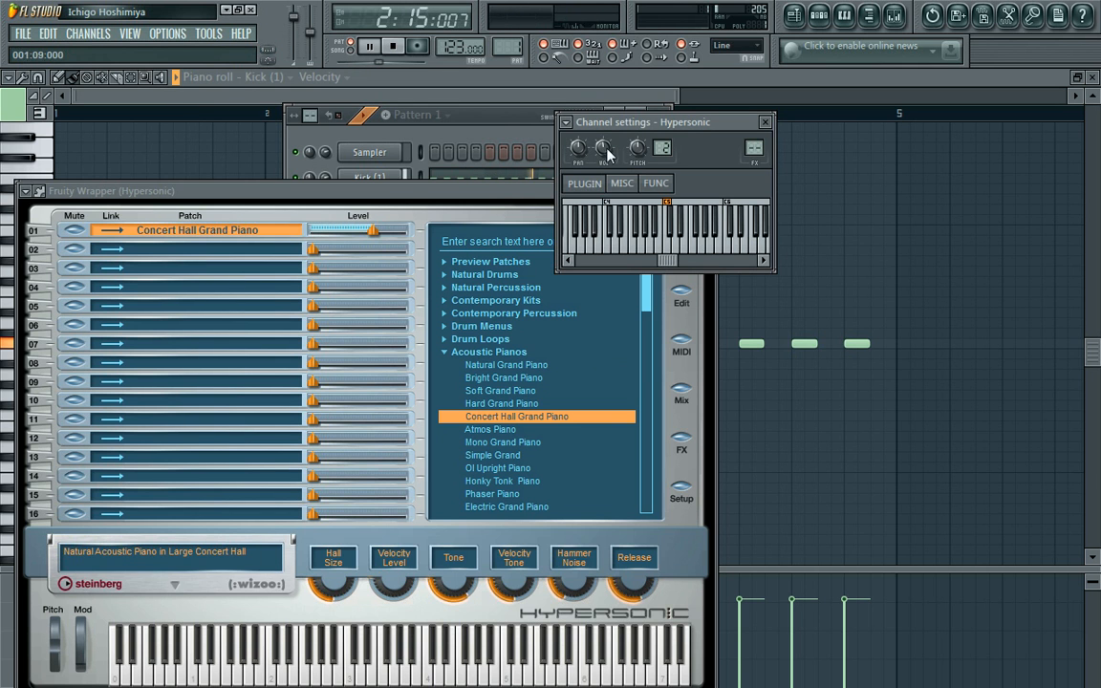
- Open the Hypersonic channel's piano roll with playback stopped, and place a C5 note at the start of bar 1
click(504, 146)
right_click(387, 203)
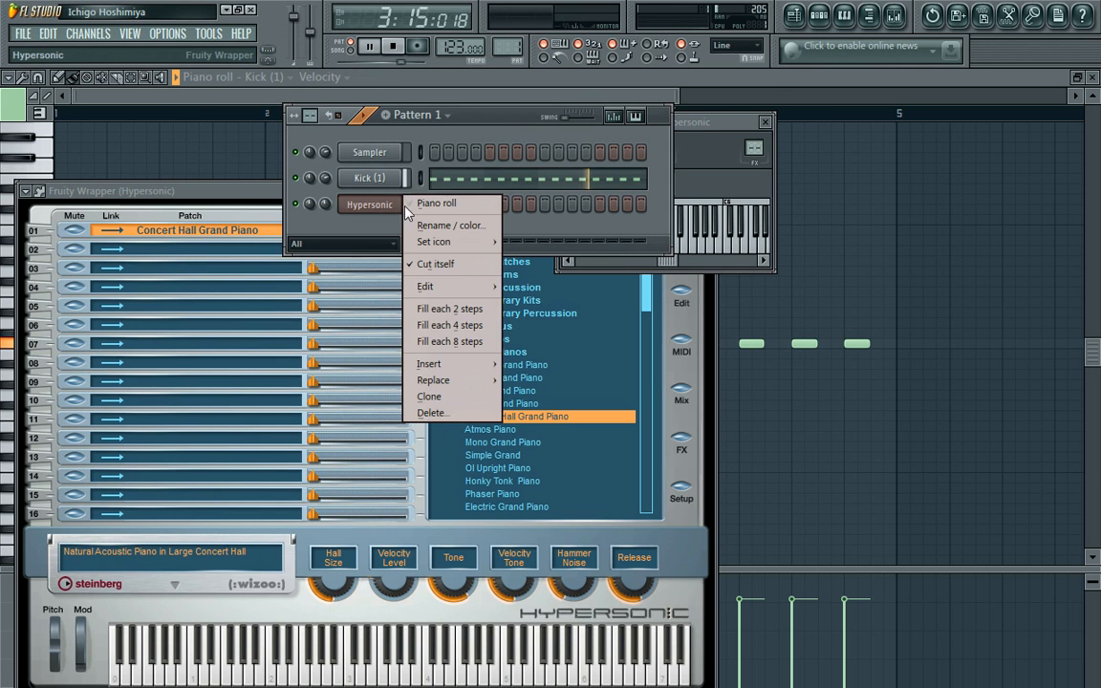
click(428, 202)
drag(458, 95, 599, 96)
click(397, 47)
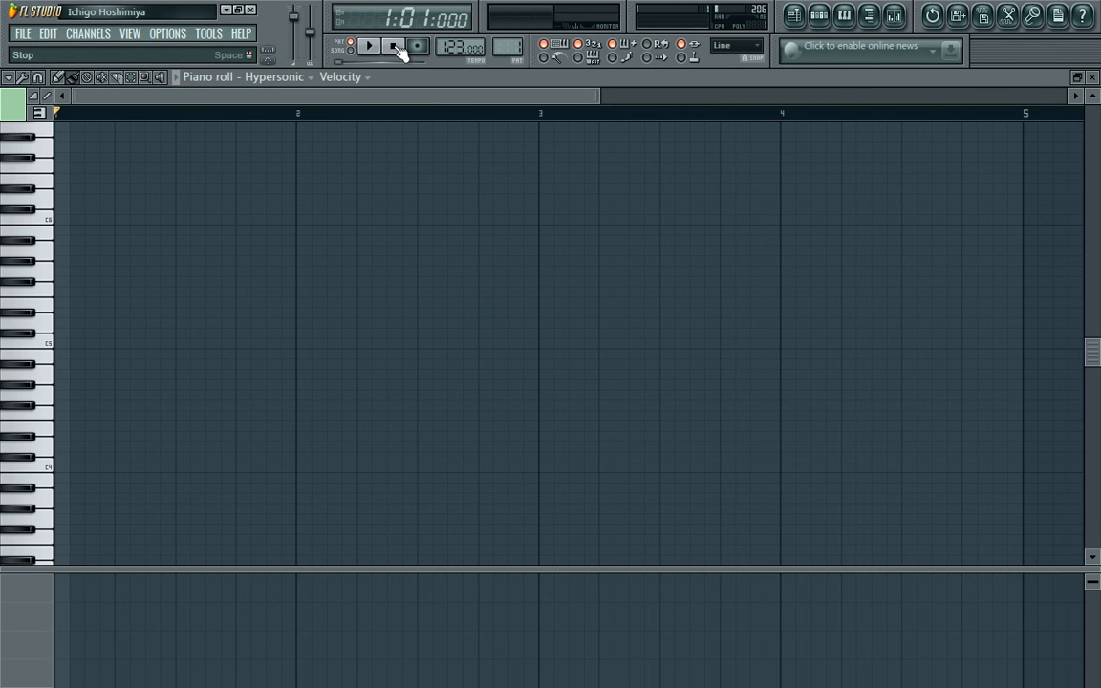
click(58, 345)
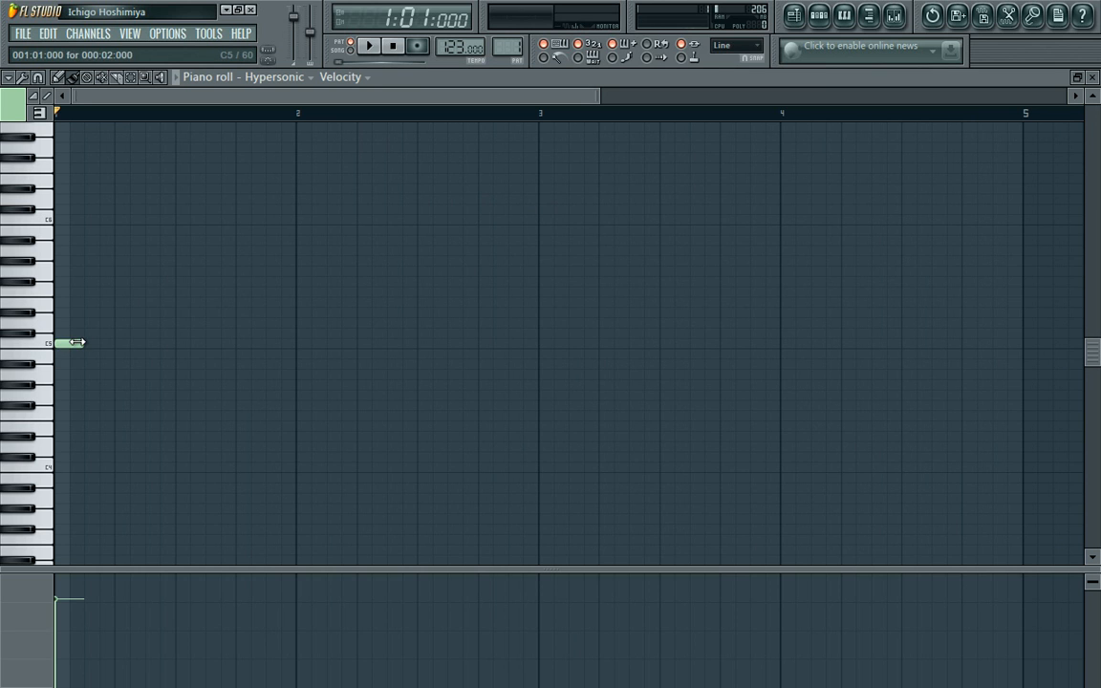
- Build an A minor chord at the start of bar 1 with E5, C5 and A4 notes
click(55, 305)
click(60, 79)
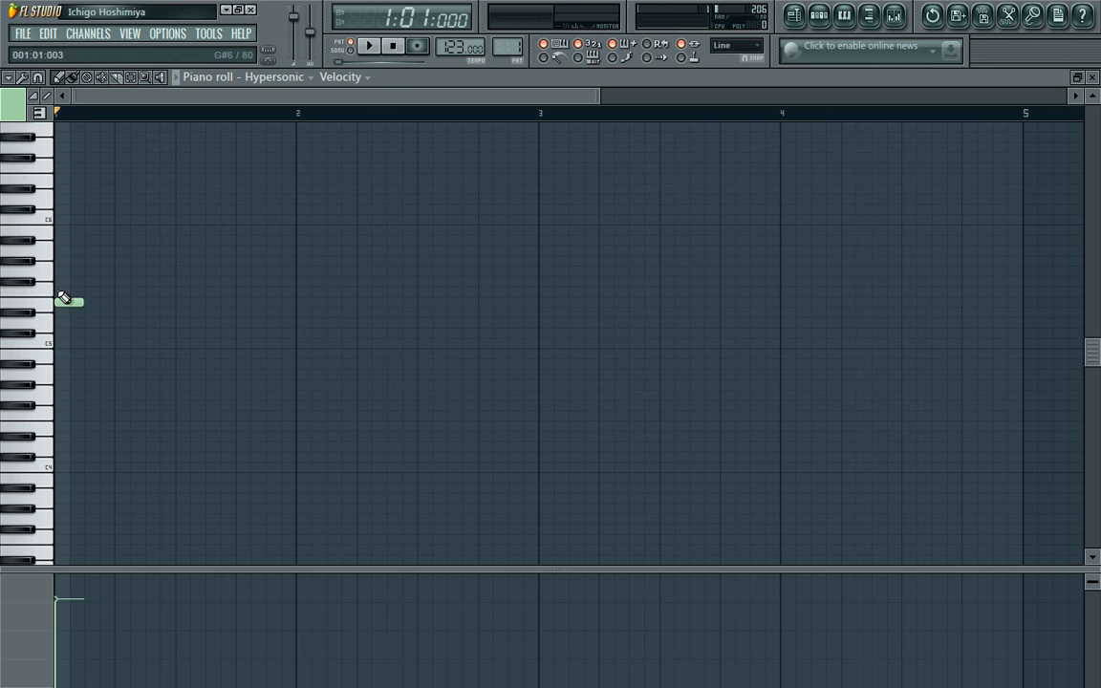
click(57, 344)
click(57, 373)
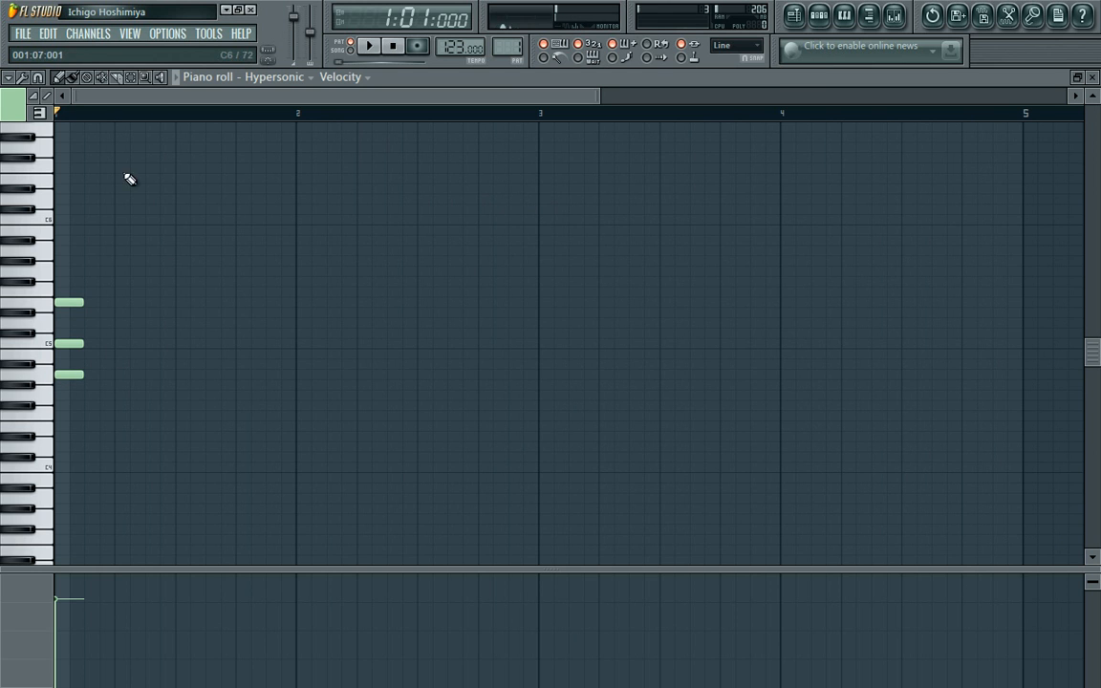
- Select all three chord notes, lengthen them together to one full bar, and play the chord back
click(132, 79)
drag(82, 285, 74, 369)
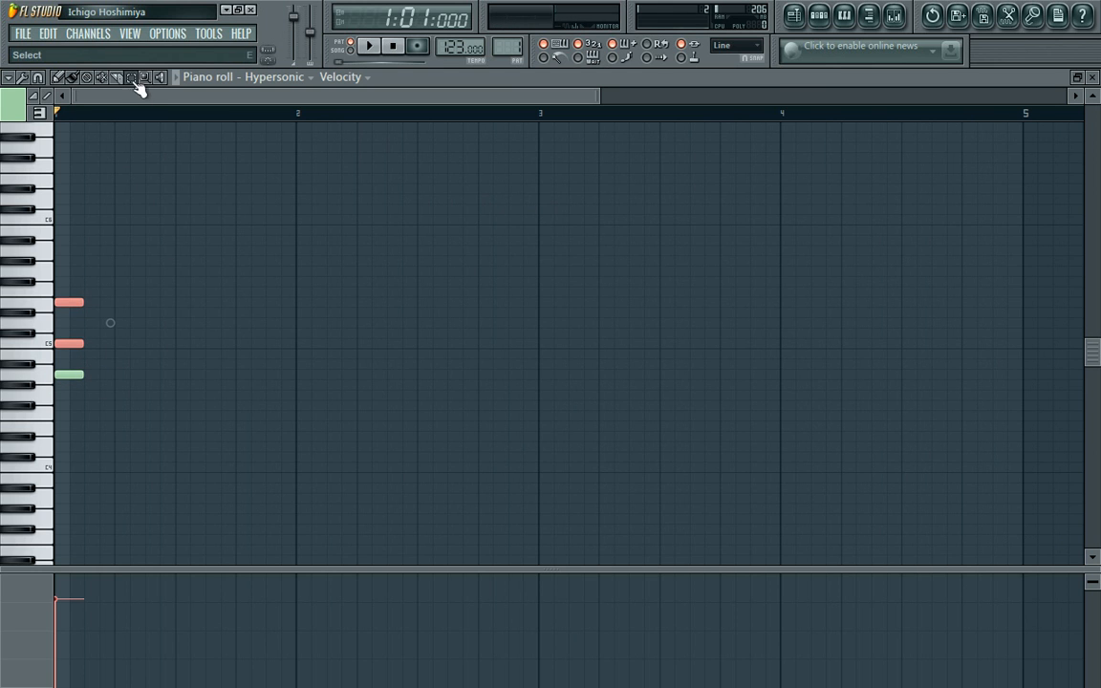
drag(96, 409, 82, 239)
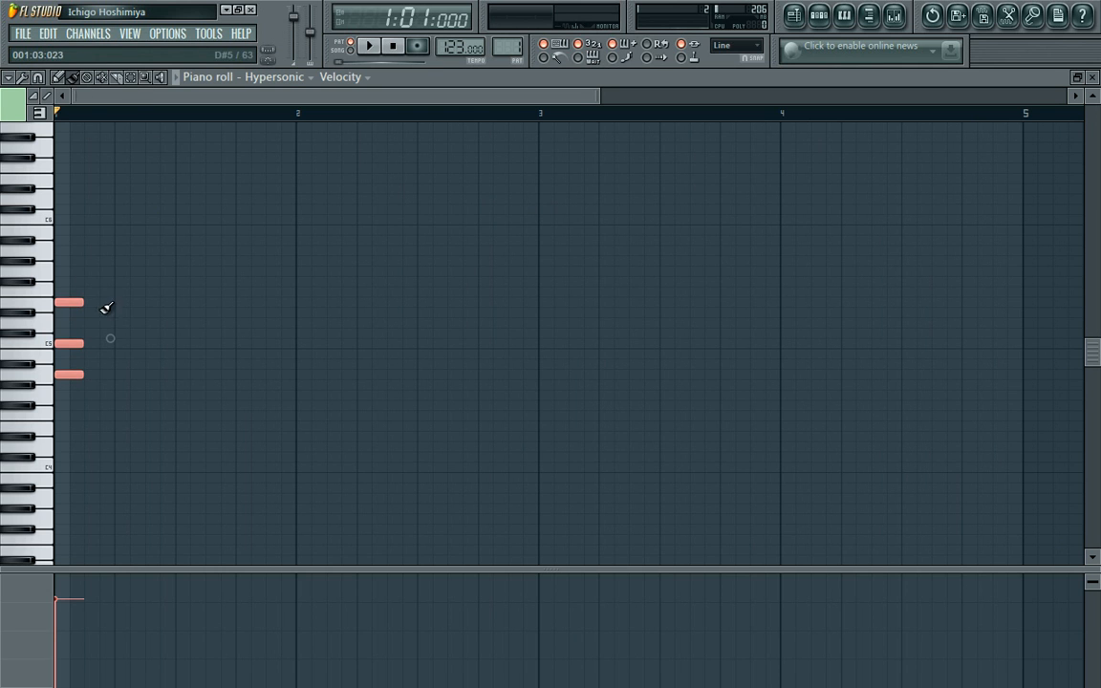
drag(86, 302, 296, 314)
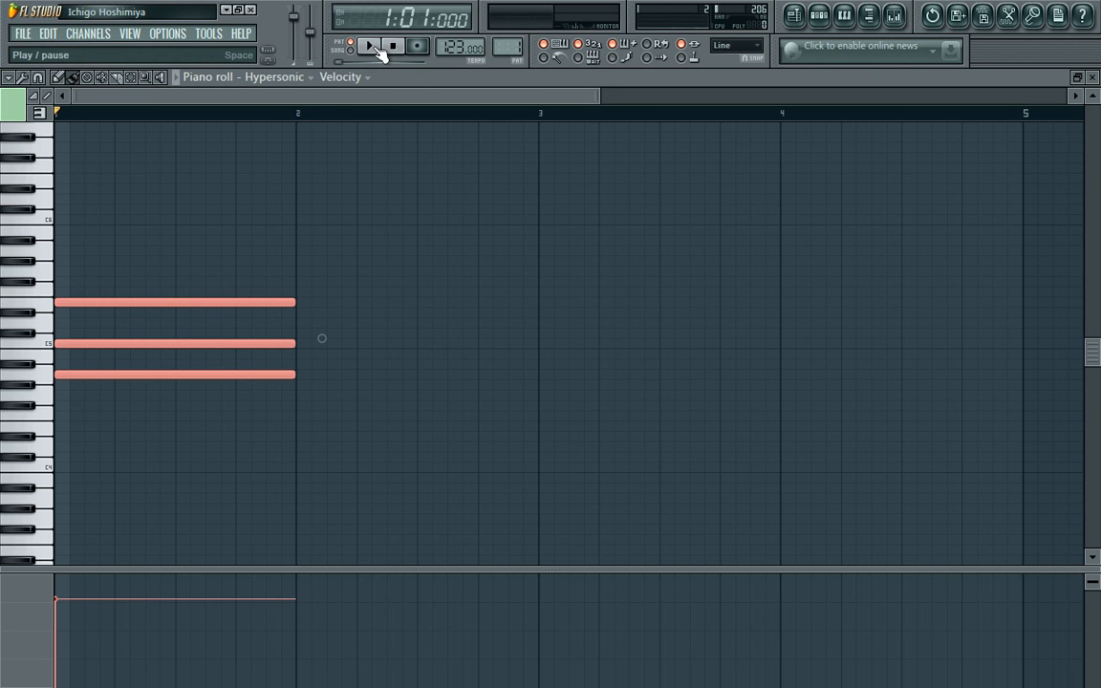
click(379, 49)
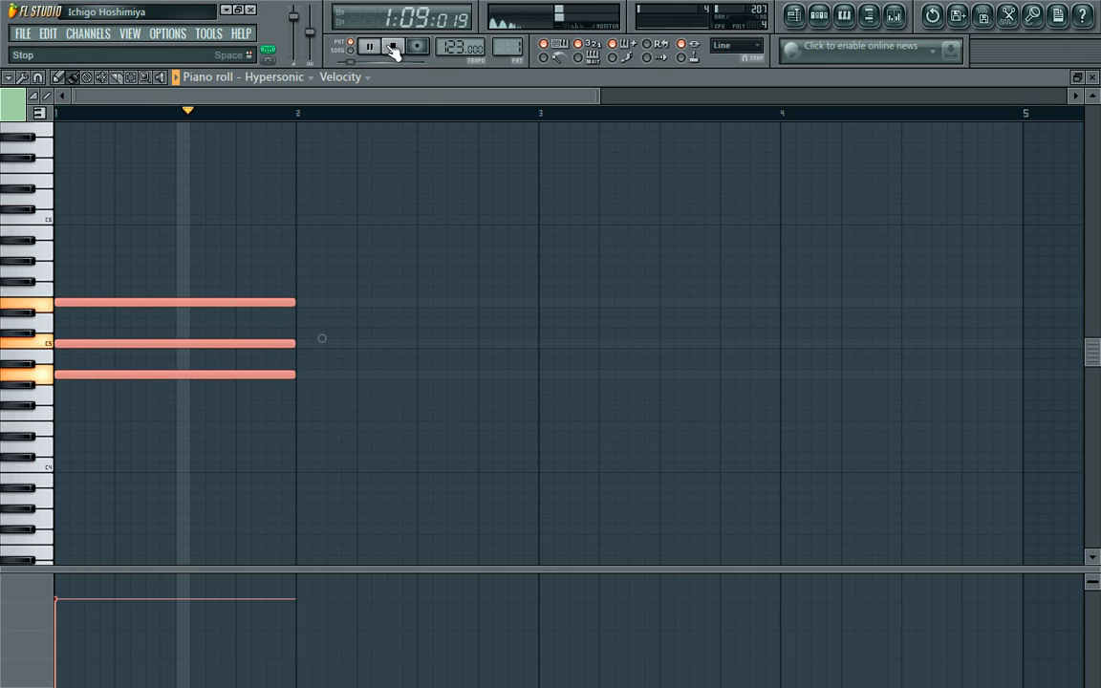
click(393, 48)
key(space)
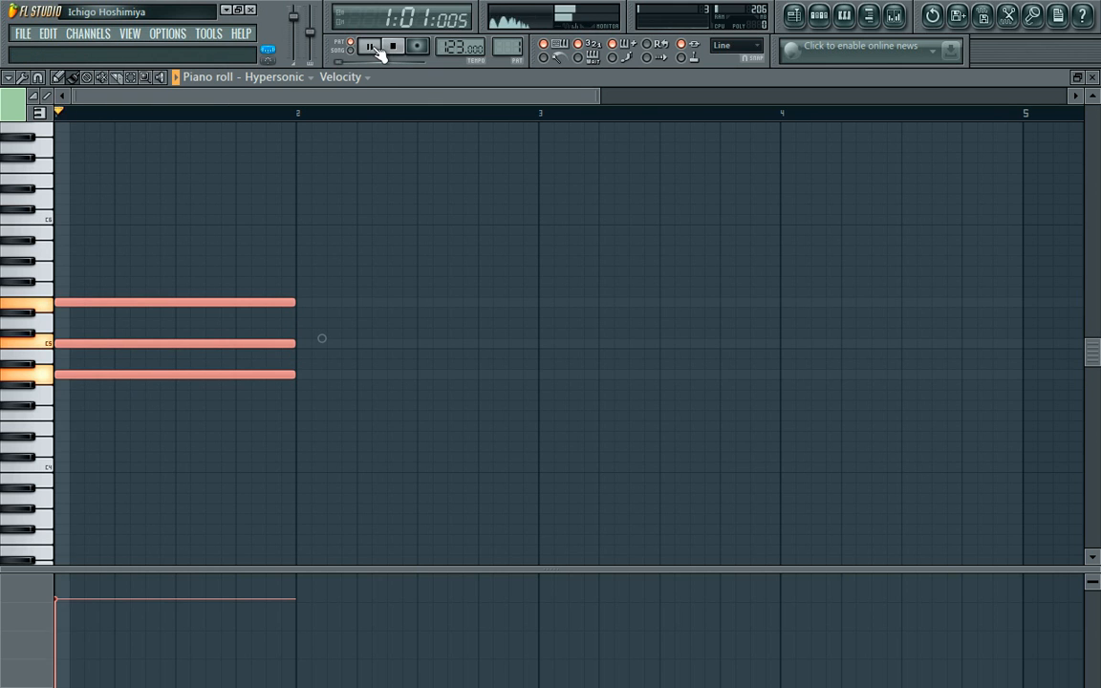
click(393, 47)
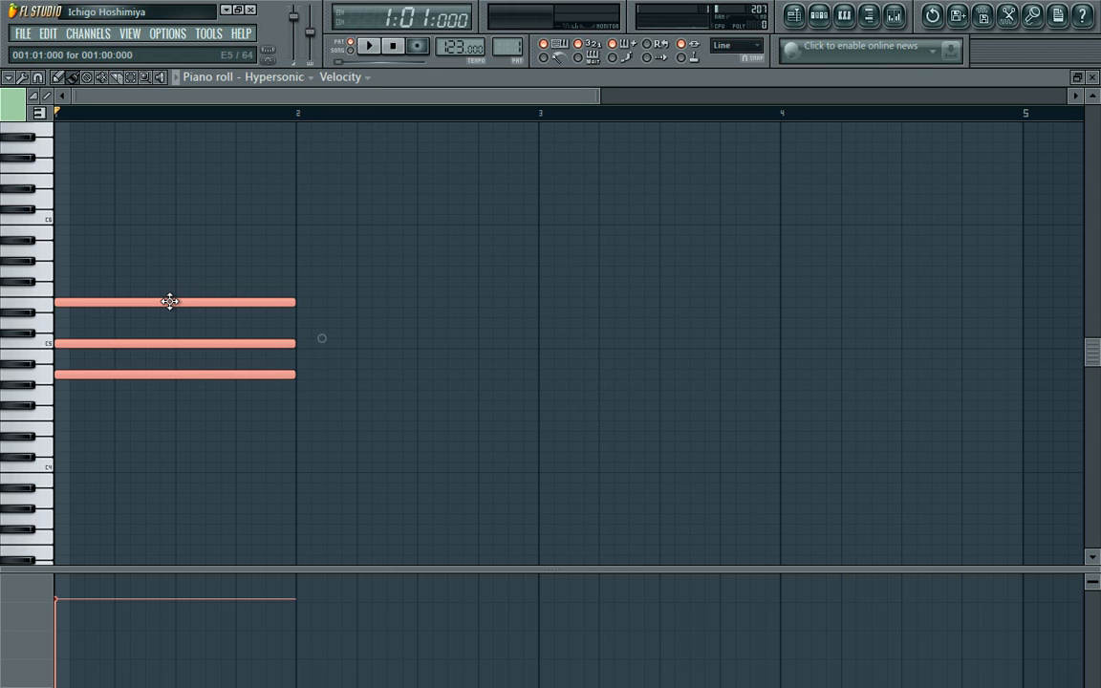
- Copy the chord to bar 2 two semitones lower, replace its middle note with B4, and play both chords back
drag(169, 302, 344, 302)
mouse_move(496, 339)
mouse_down()
mouse_move(577, 339)
mouse_move(564, 339)
mouse_move(564, 354)
mouse_up()
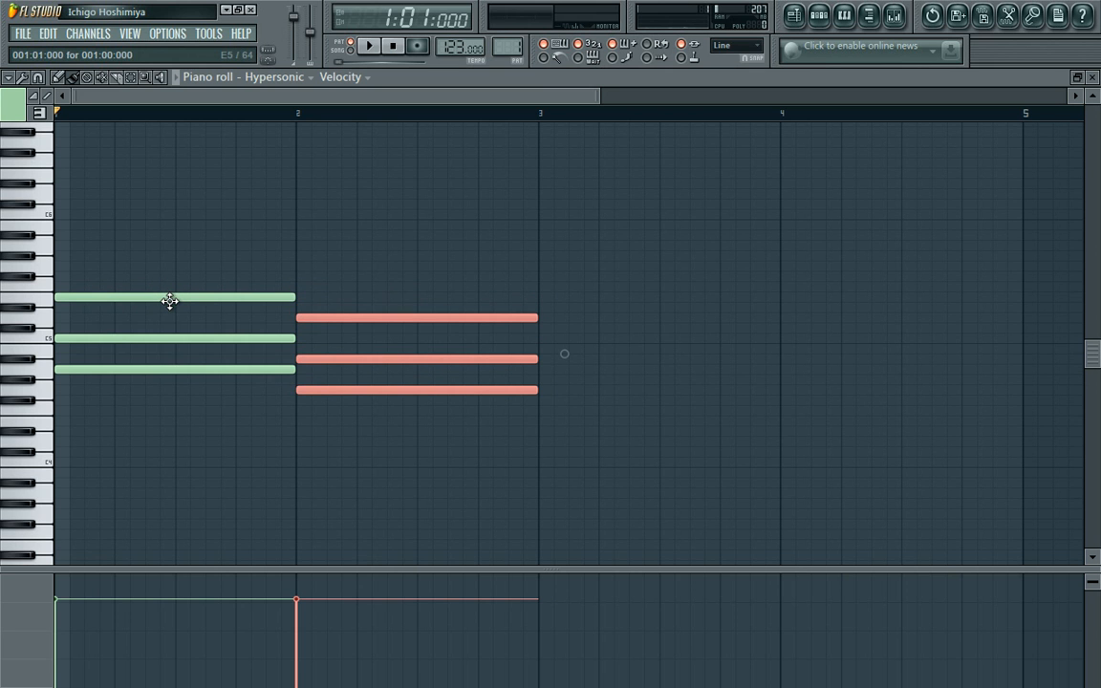
right_click(417, 360)
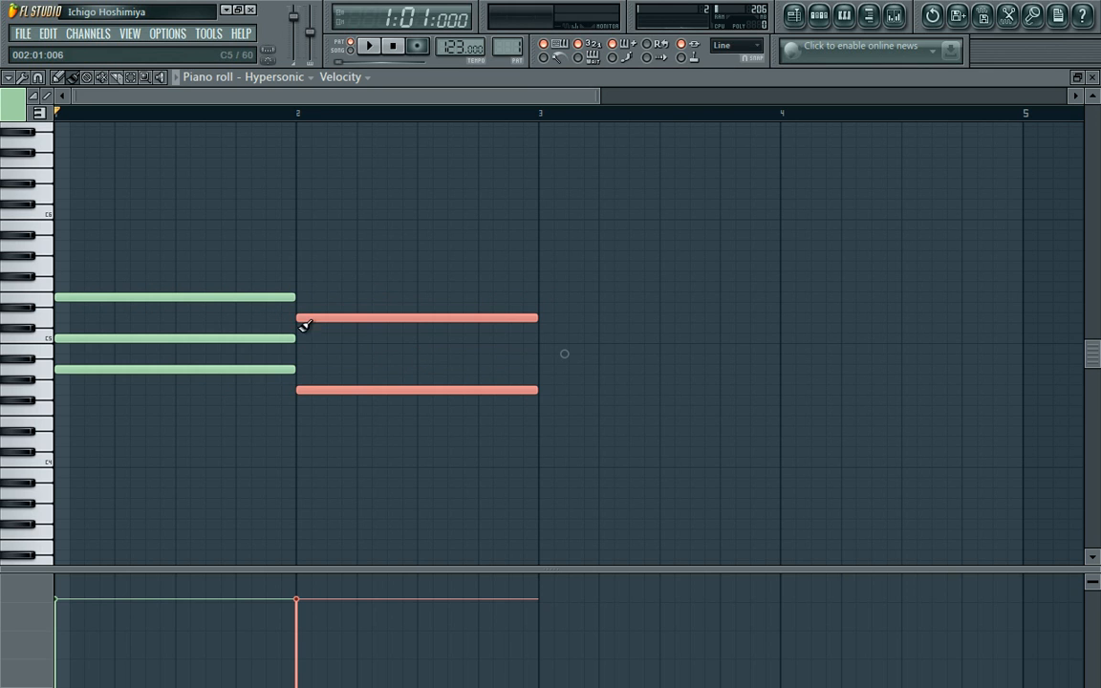
click(59, 78)
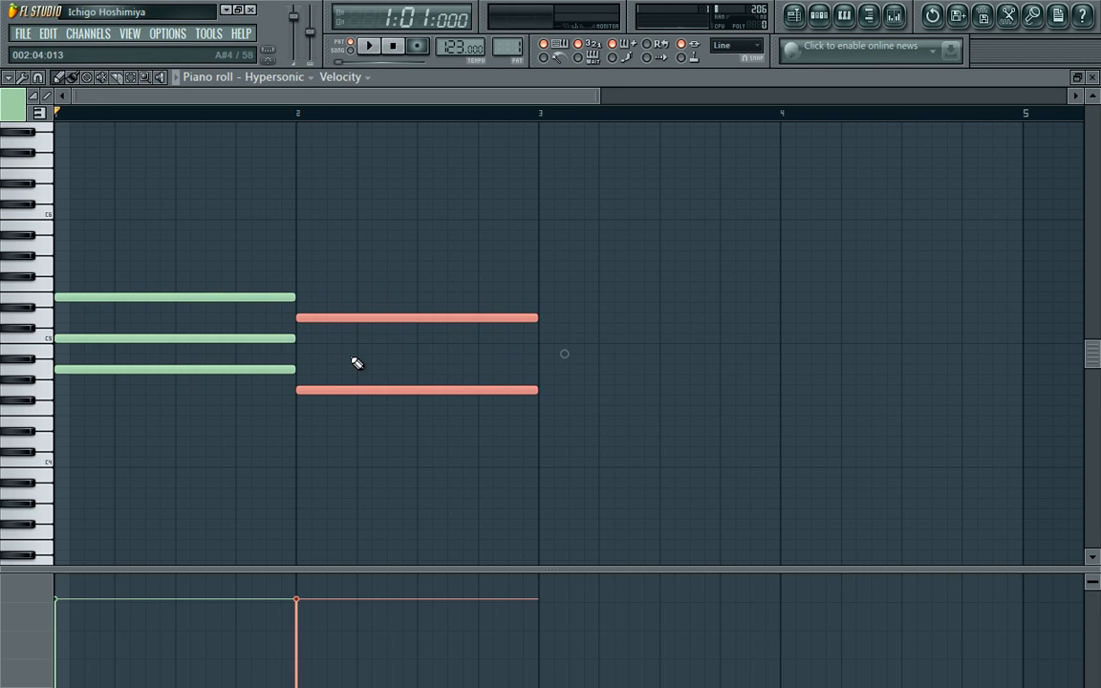
click(299, 350)
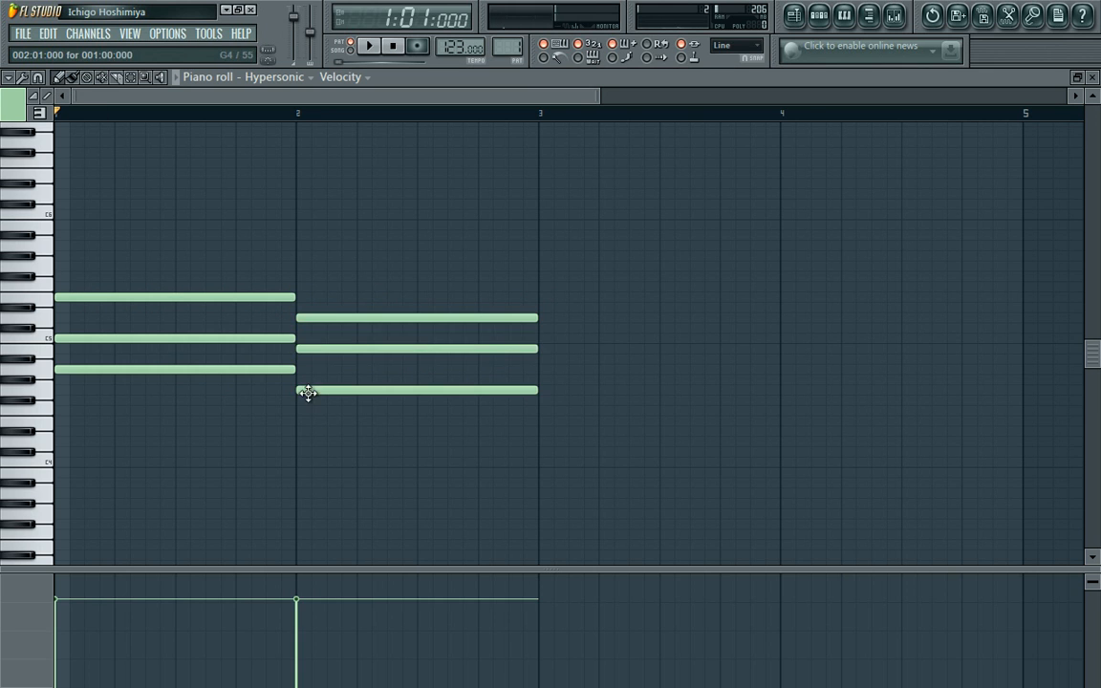
click(370, 46)
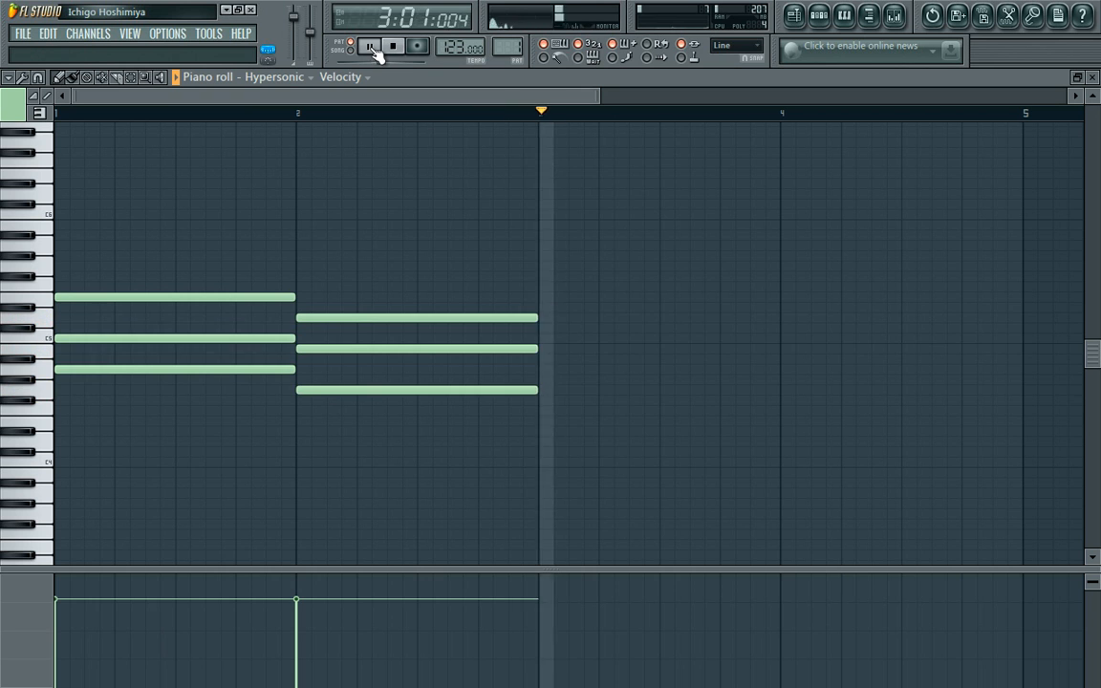
click(400, 52)
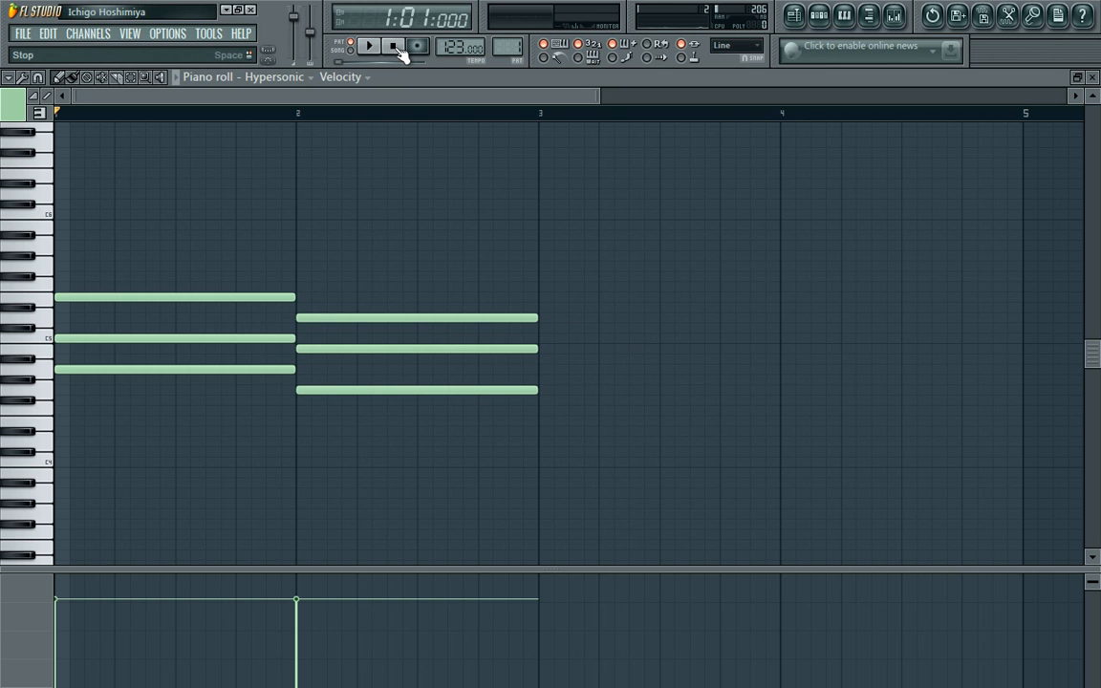
- Audition the A4, C5 and E5 chord notes live on the piano to try out a rhythm
drag(609, 100, 1096, 101)
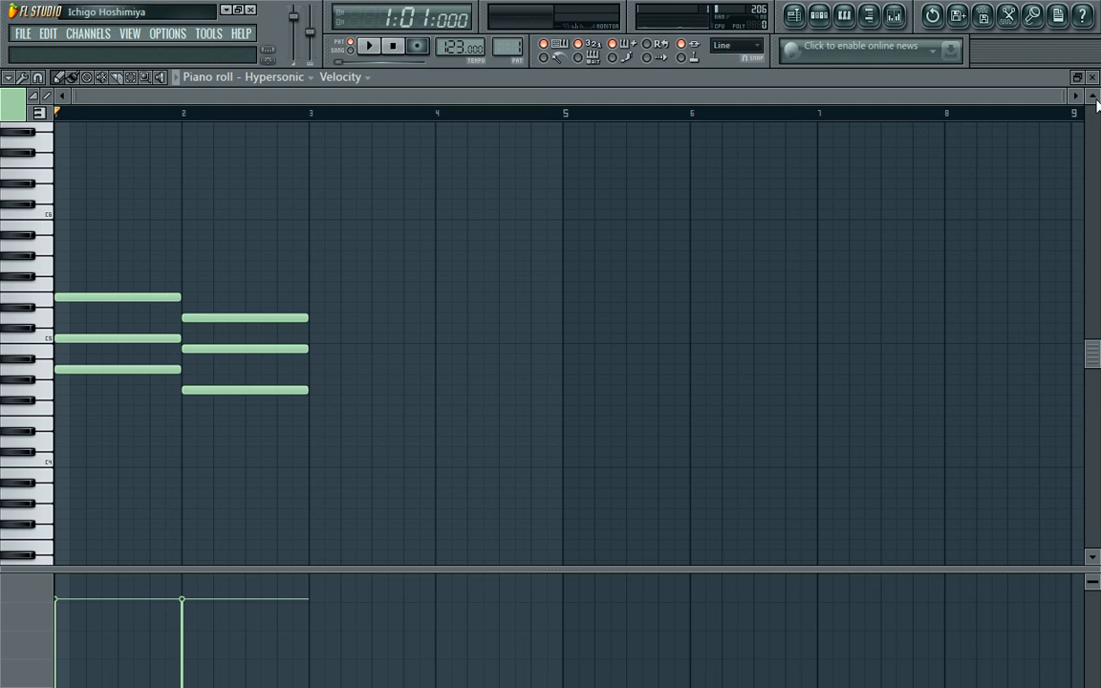
key(e)
key(q)
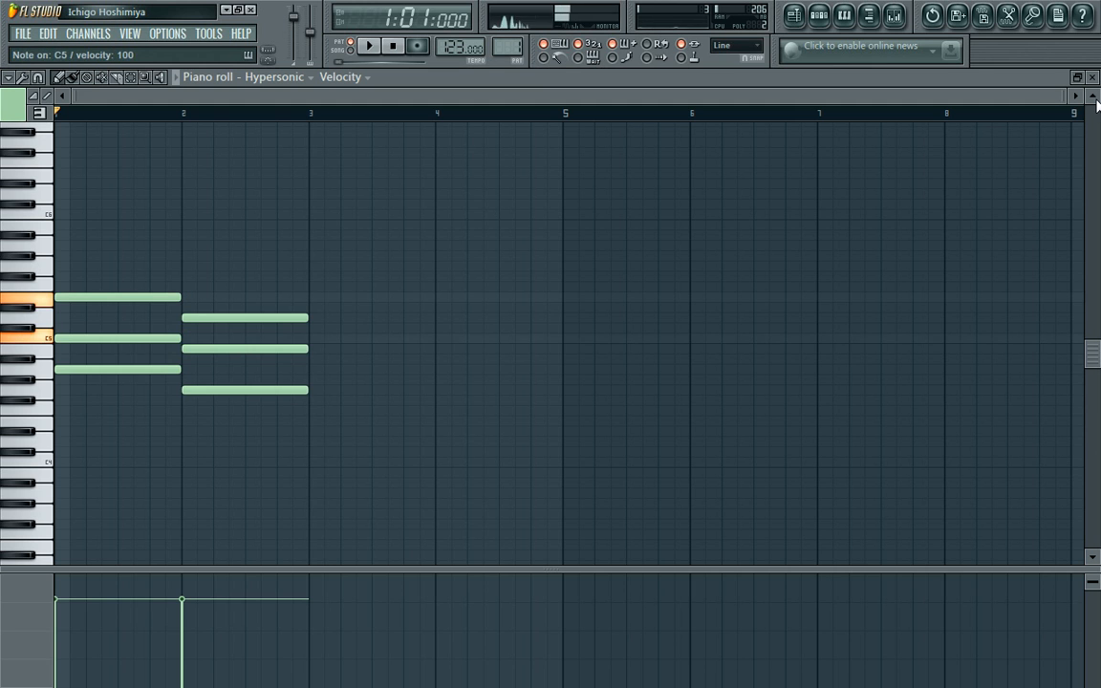
key(n)
key(e)
key(q)
key(n)
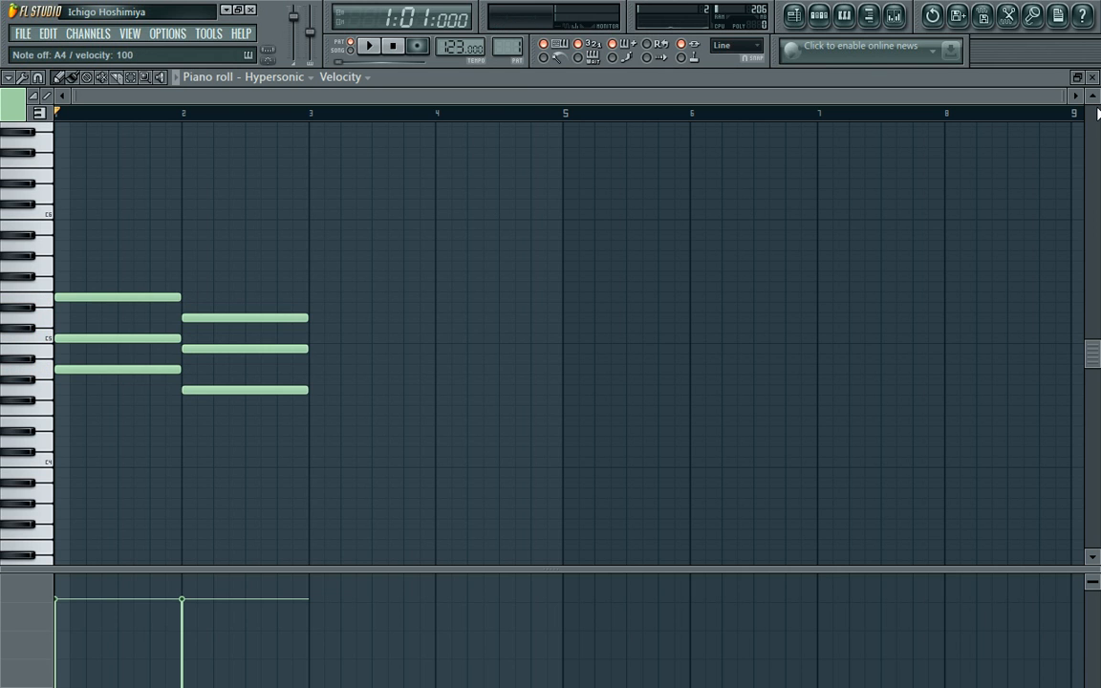
key(q)
key(n)
key(e)
key(n)
key(q)
key(n)
key(e)
key(q)
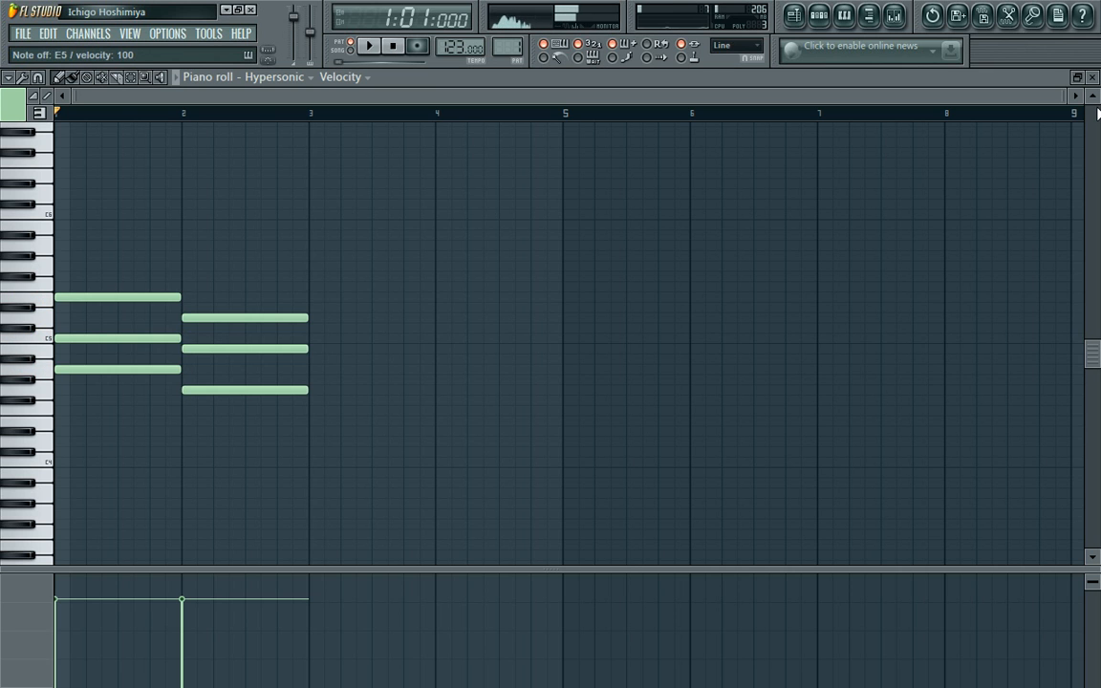
key(q)
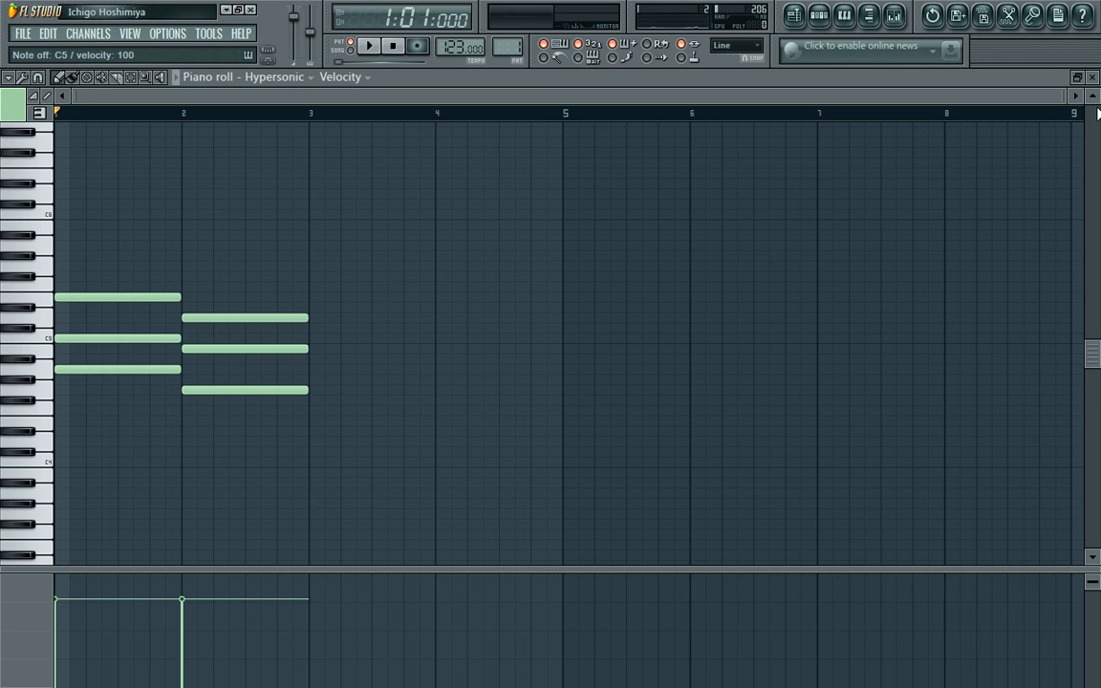
- Try out the progression A4-C5-E5, G4-B4-D5, F4-A4-C5 live on the piano without recording it
key(n)
key(e)
key(q)
key(b)
key(m)
key(w)
key(v)
key(n)
key(q)
key(b)
key(w)
key(m)
key(b)
key(m)
key(w)
key(v)
key(n)
key(q)
key(b)
key(m)
key(w)
key(v)
key(n)
key(q)
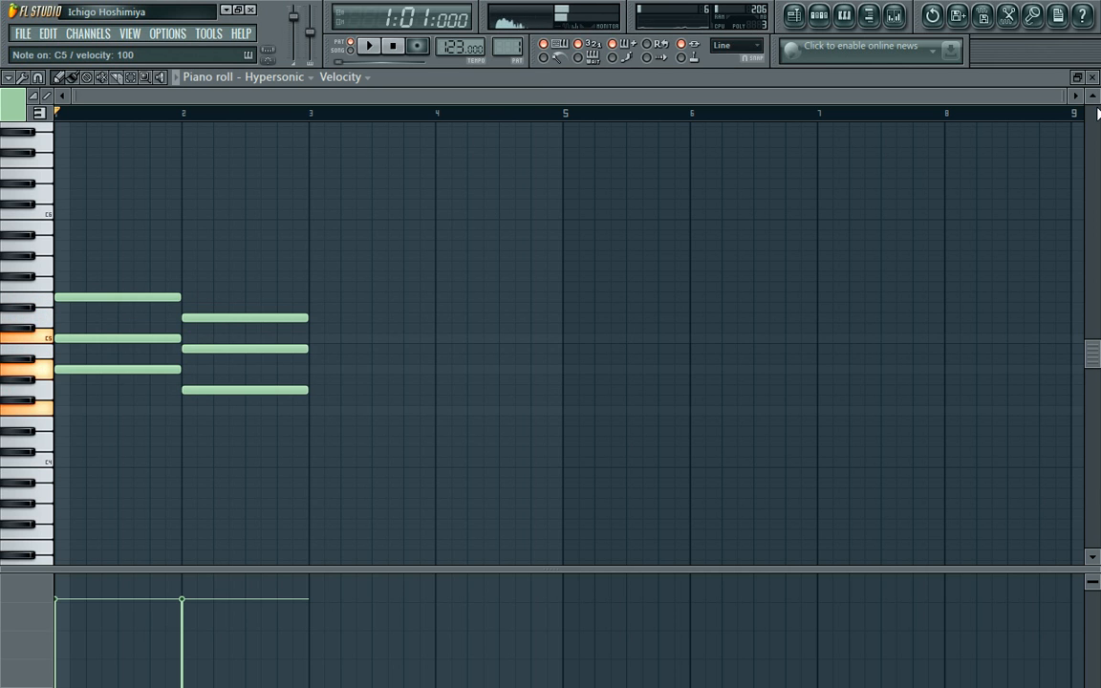
key(b)
key(m)
key(w)
key(v)
key(n)
key(q)
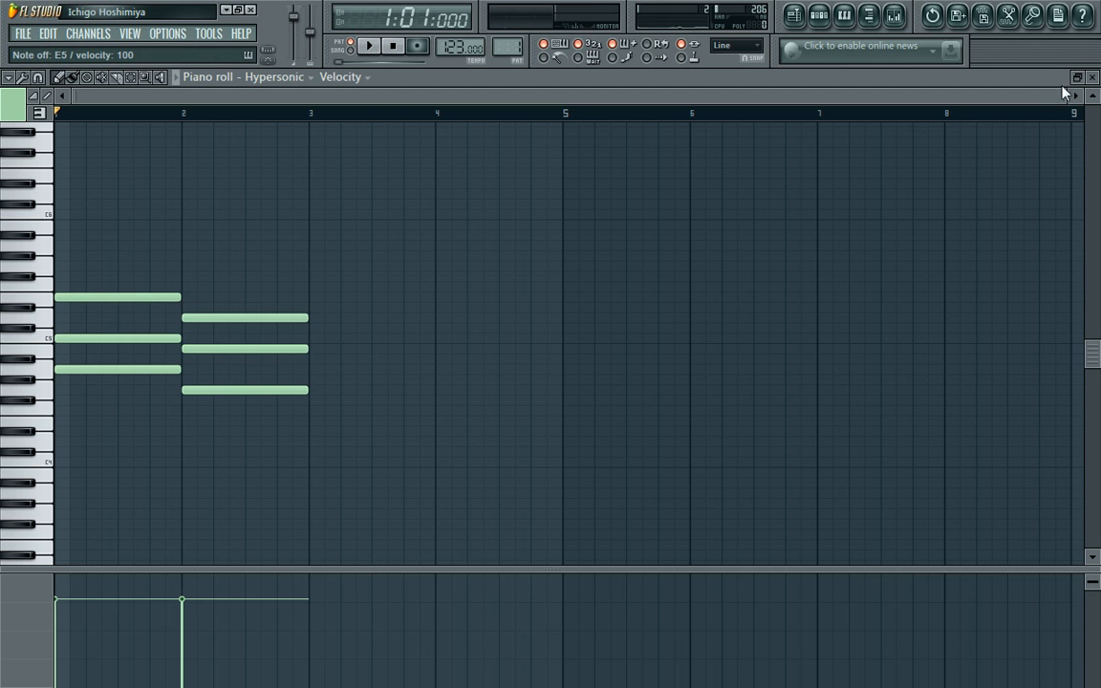
- Delete the three chord notes in bar 2
drag(1061, 95, 545, 131)
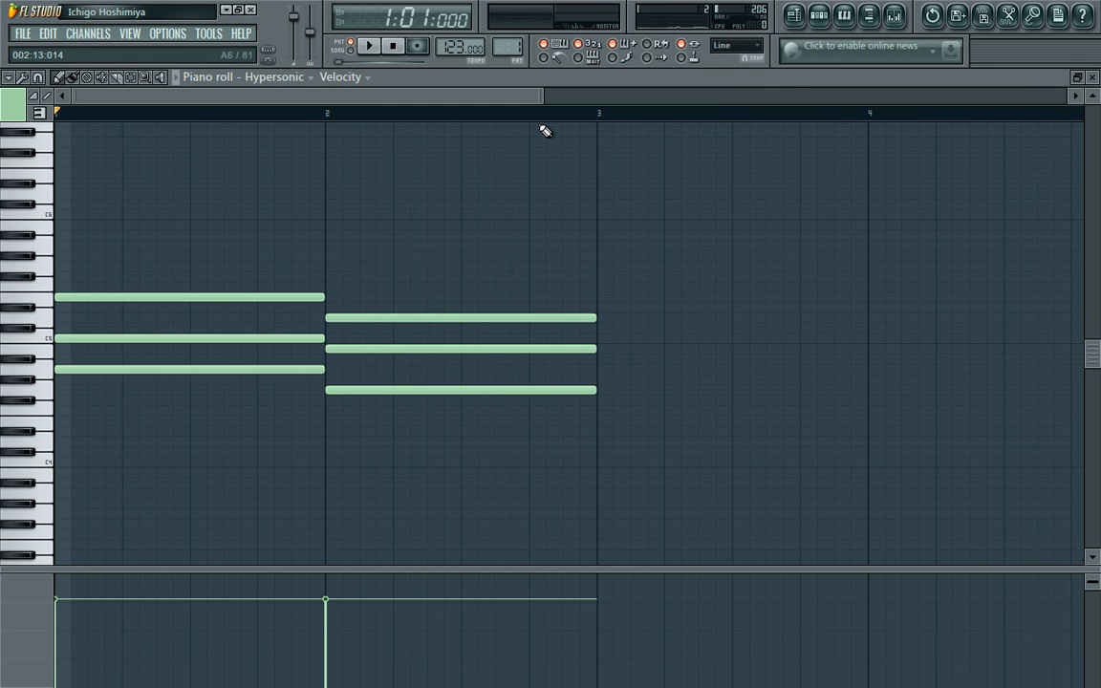
right_click(533, 317)
right_click(514, 348)
right_click(502, 389)
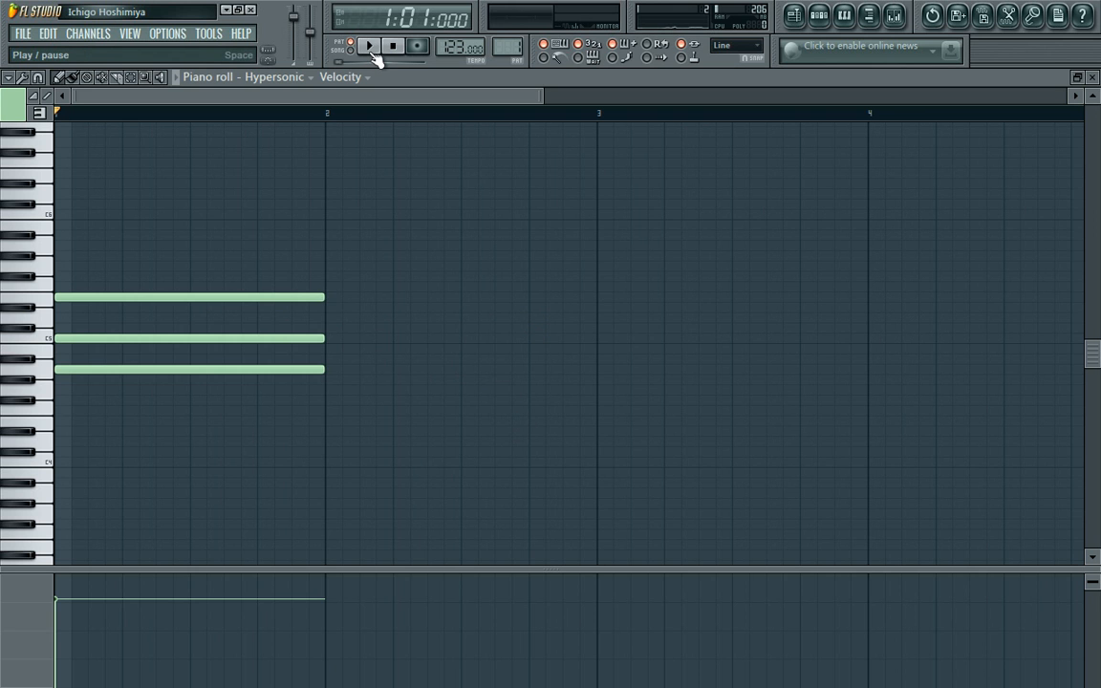
- With the pattern playing, place one-bar D5, B4 and G4 notes starting at step 15 of bar 1, and stop playback
click(371, 47)
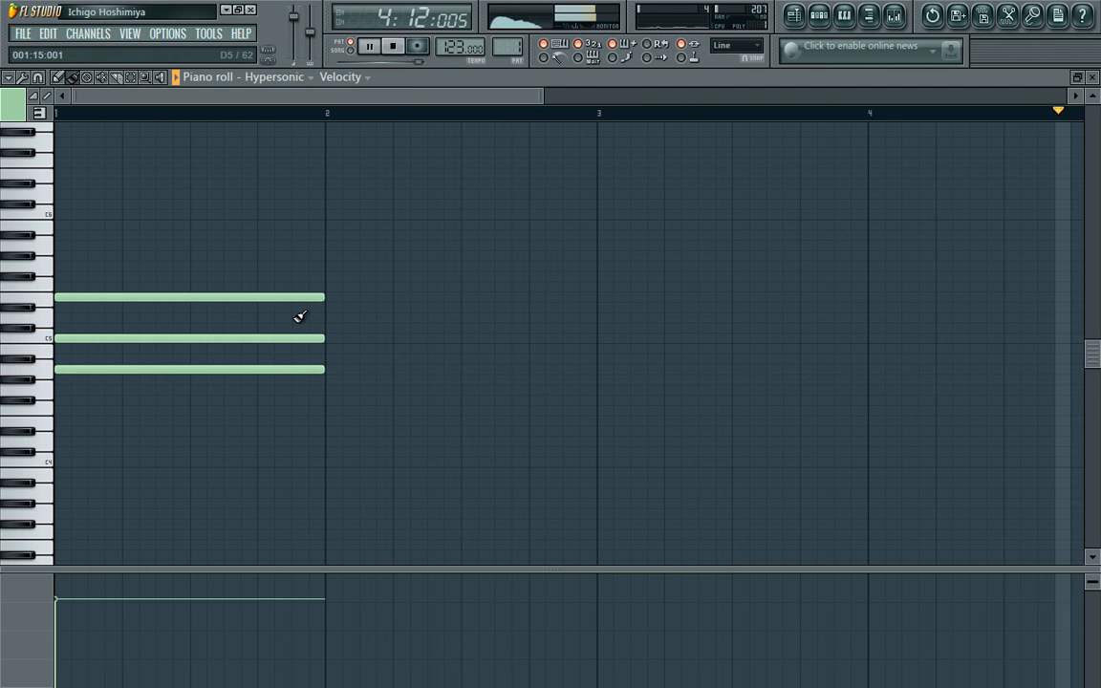
key(ctrl+z)
drag(300, 316, 290, 290)
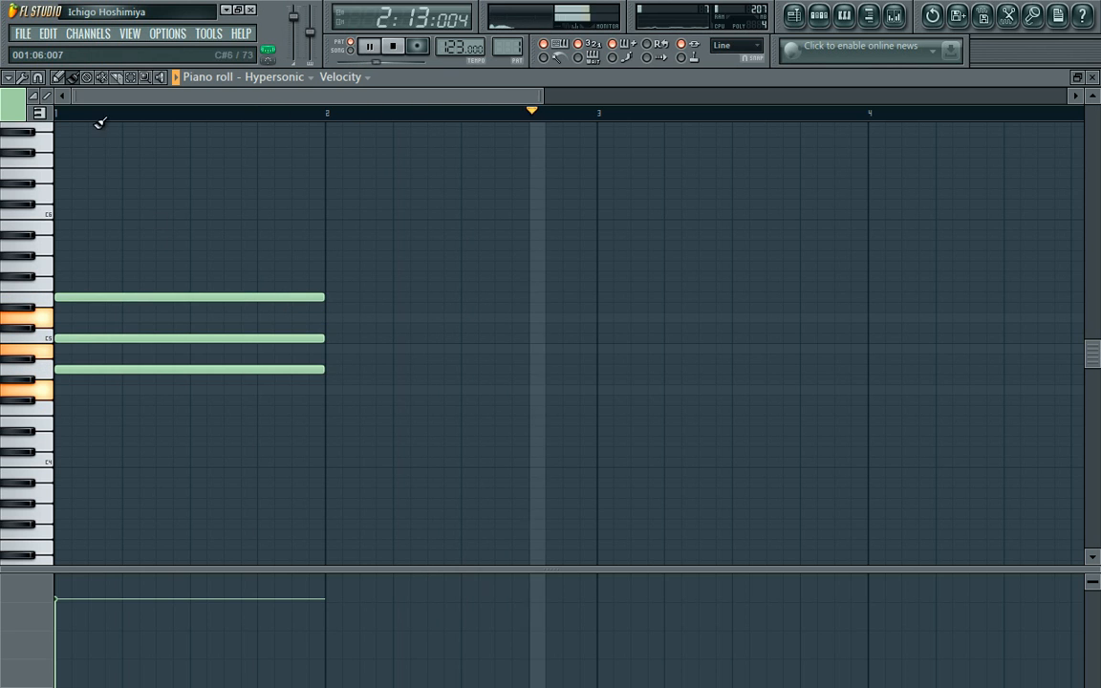
click(292, 317)
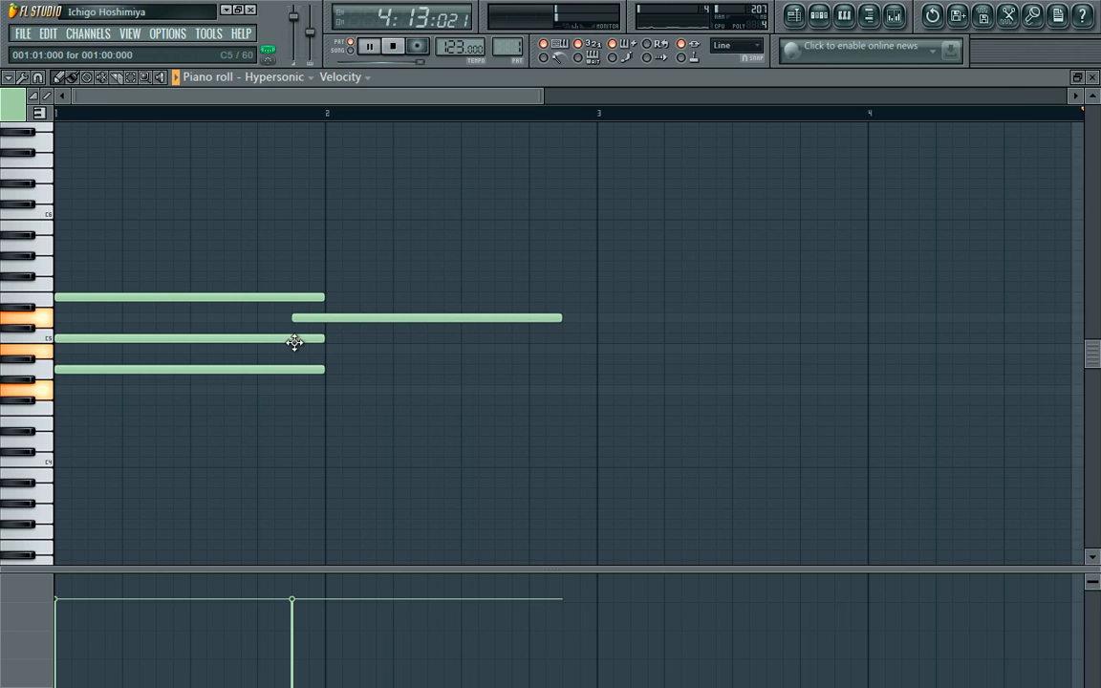
click(295, 348)
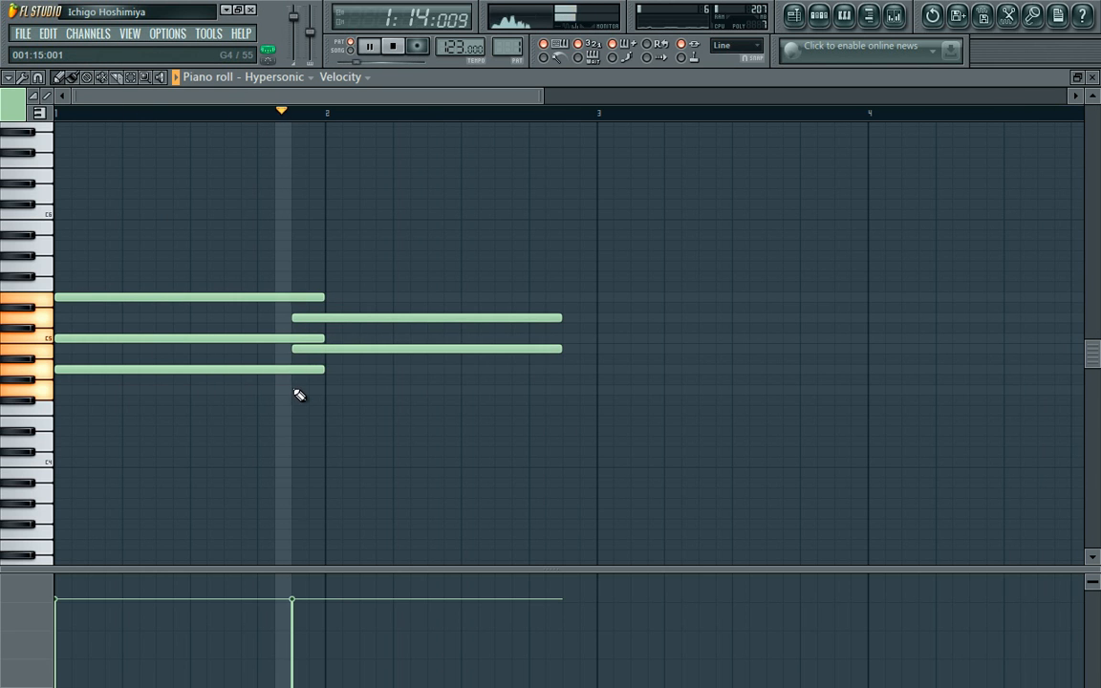
click(293, 389)
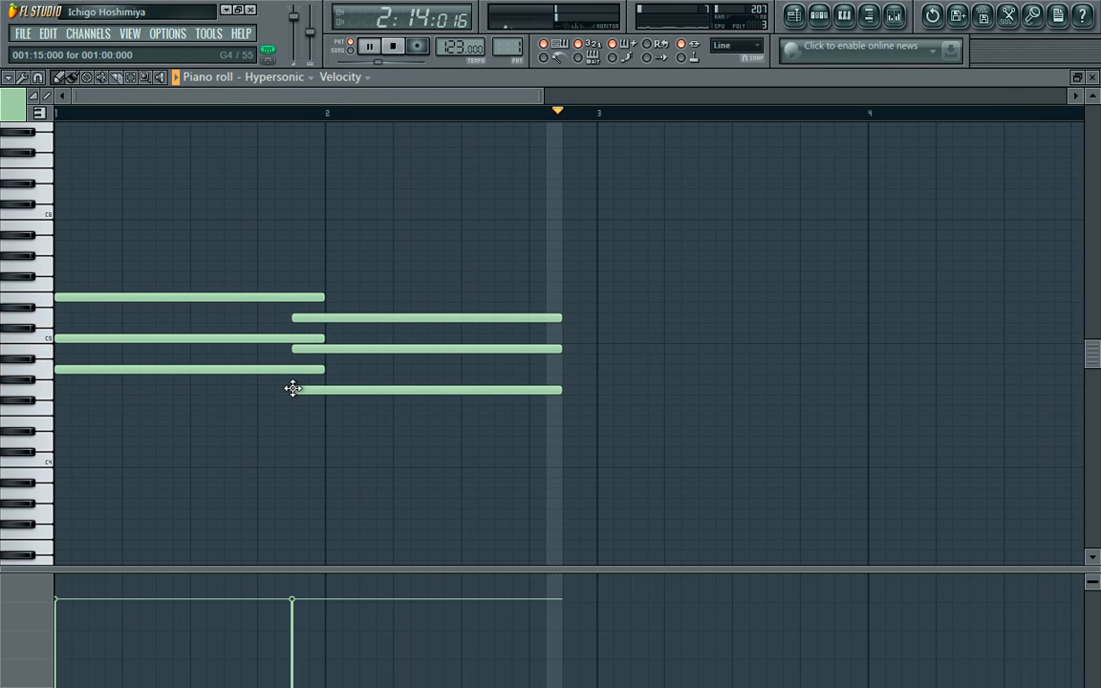
key(space)
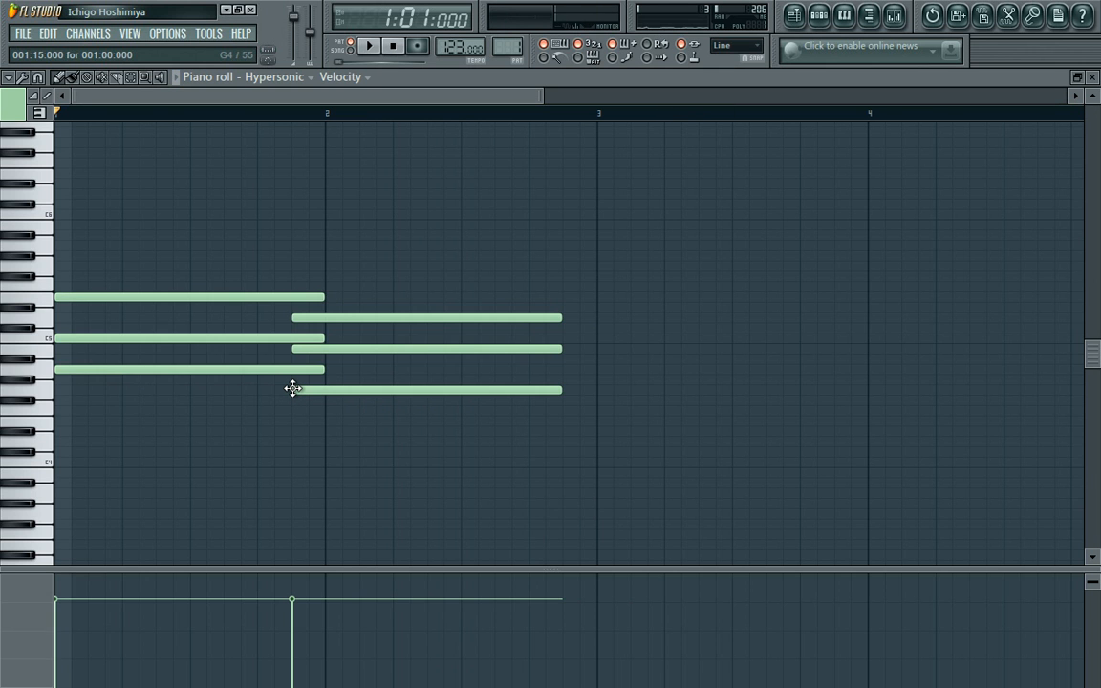
- Play the two chords back, and audition G4-B4-D5 followed by F4-A4-C5 live to find the third chord
key(space)
key(space)
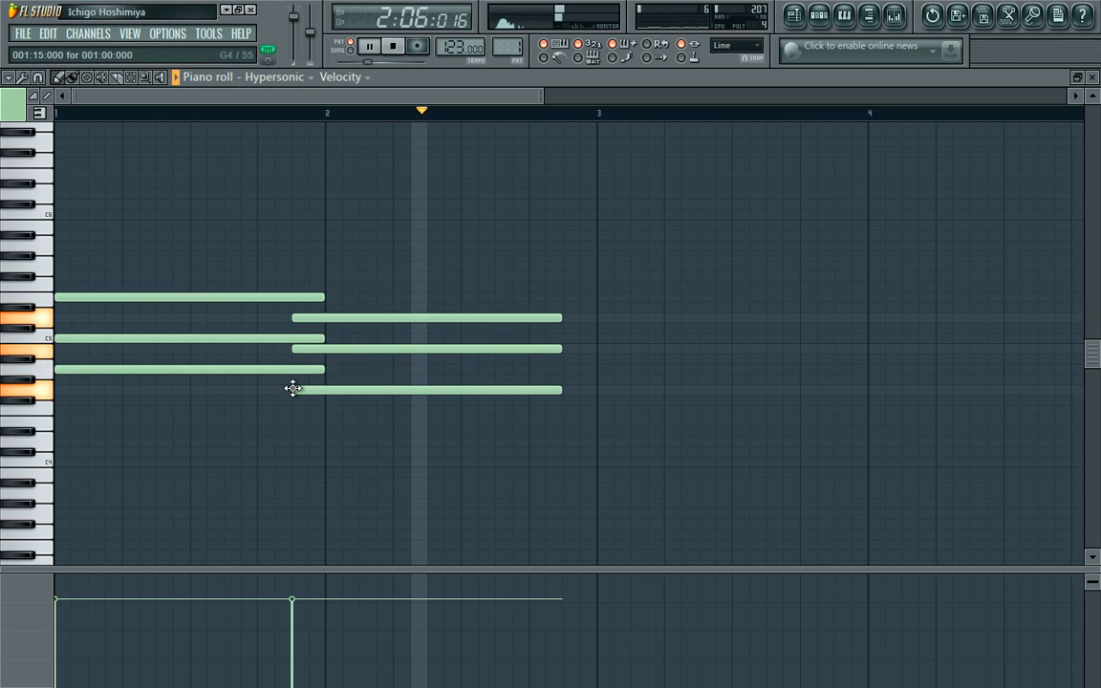
key(space)
key(b)
key(m)
key(w)
key(v)
key(n)
key(q)
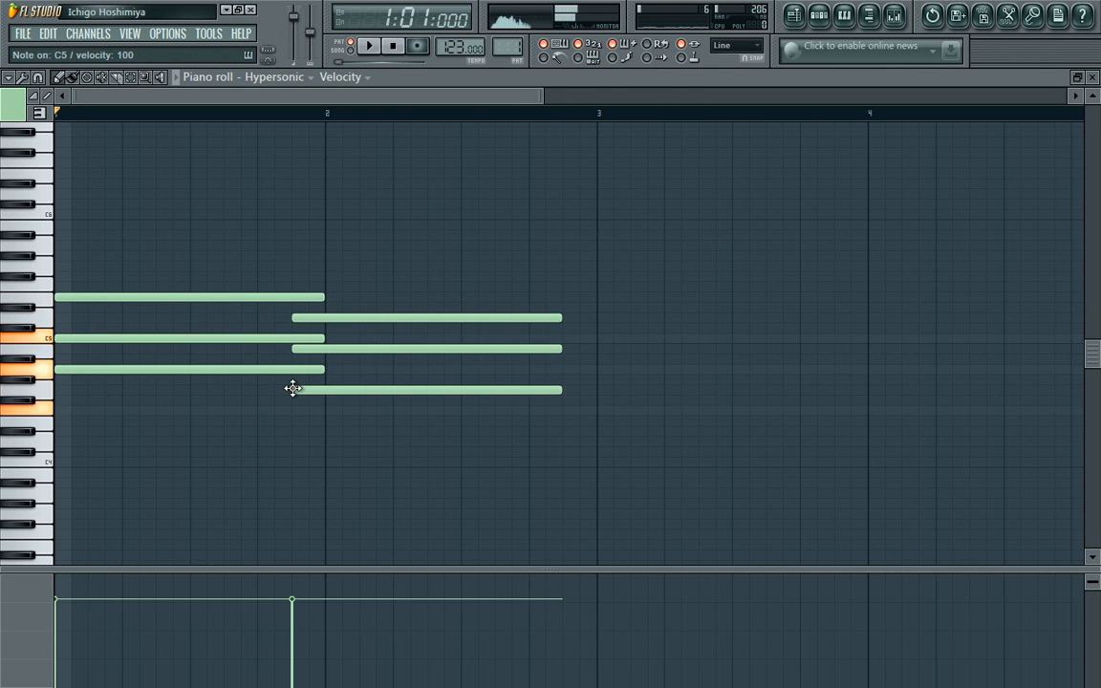
key(v)
key(n)
key(q)
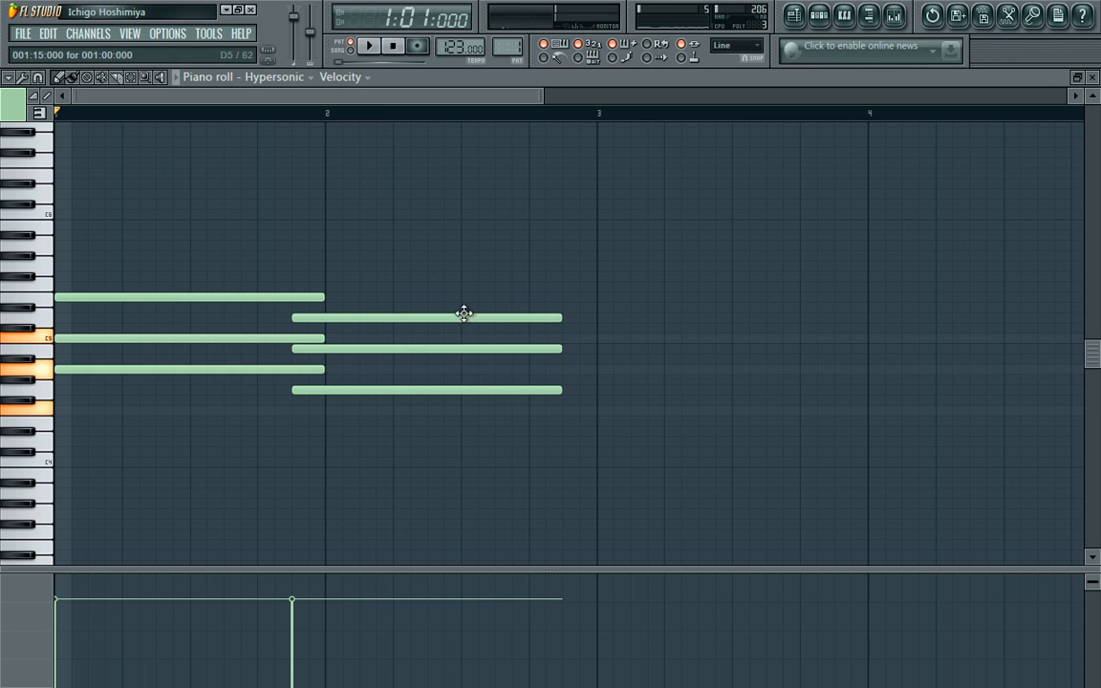
- Play the pattern again with playback stopped in bar 2, and rehearse all three chords live, ending on F4-A4-C5
key(space)
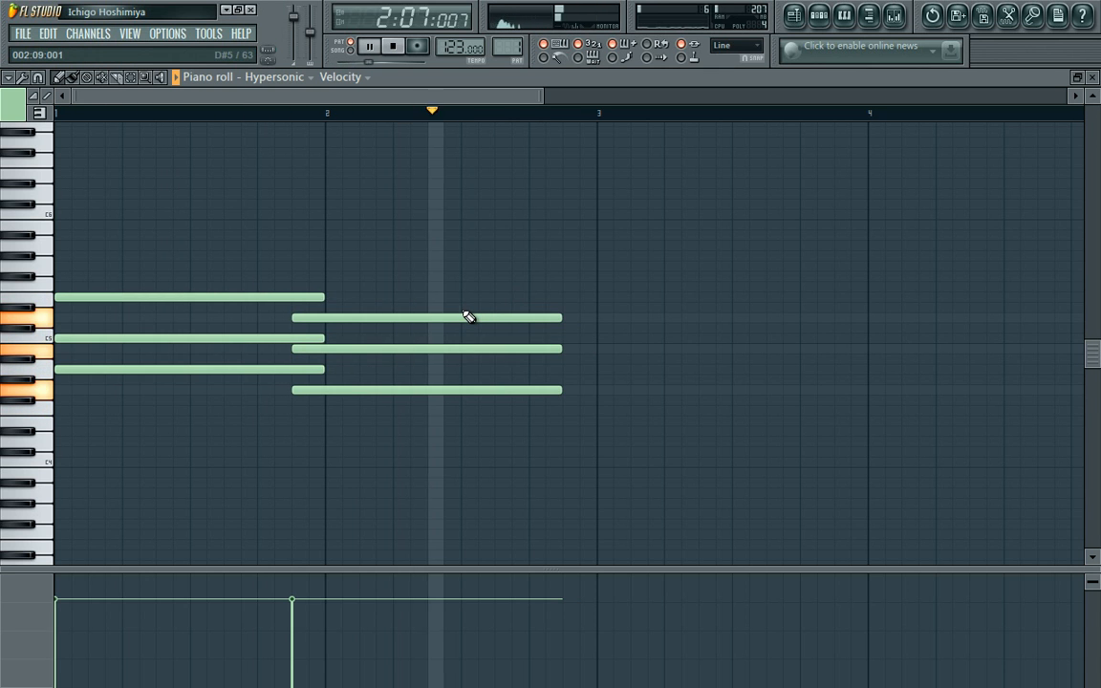
key(space)
key(n)
key(q)
key(e)
key(b)
key(m)
key(w)
key(q)
key(v)
key(n)
key(q)
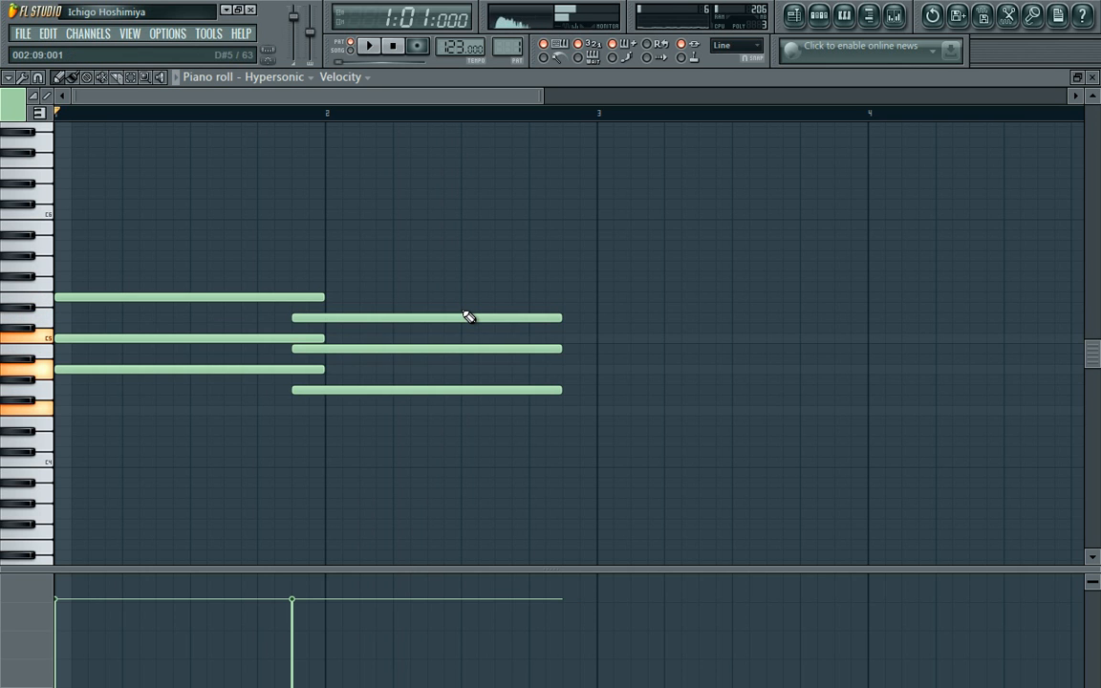
- Place one-bar F4, A4 and C5 notes starting at step 9 of bar 2, and play the three chords back
click(463, 412)
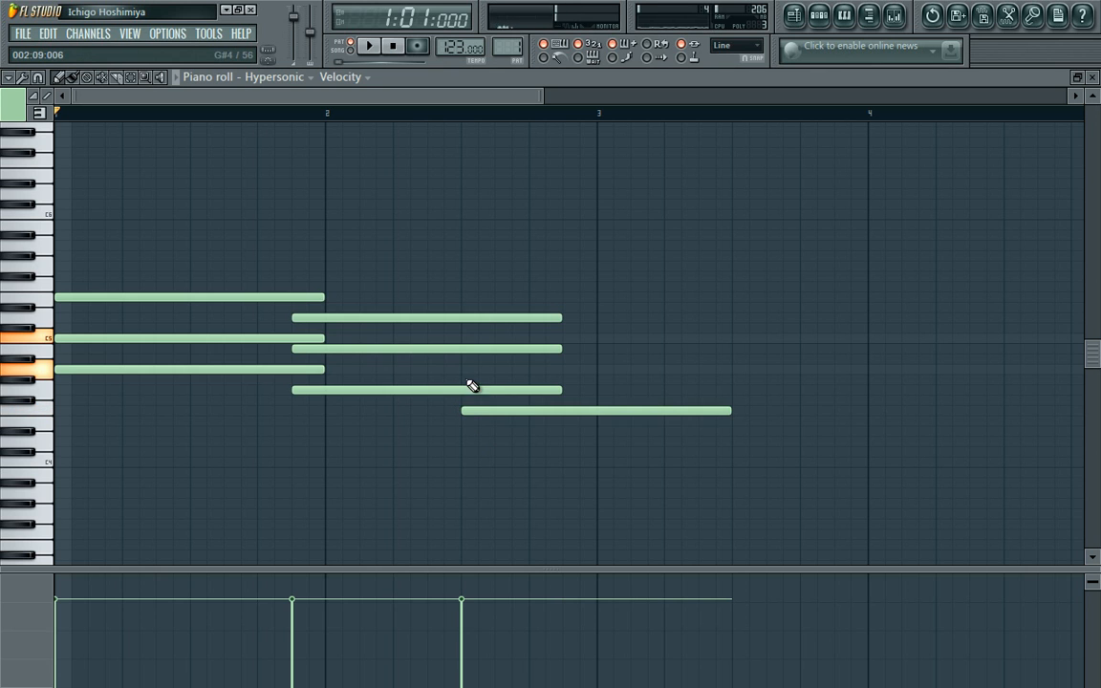
click(462, 370)
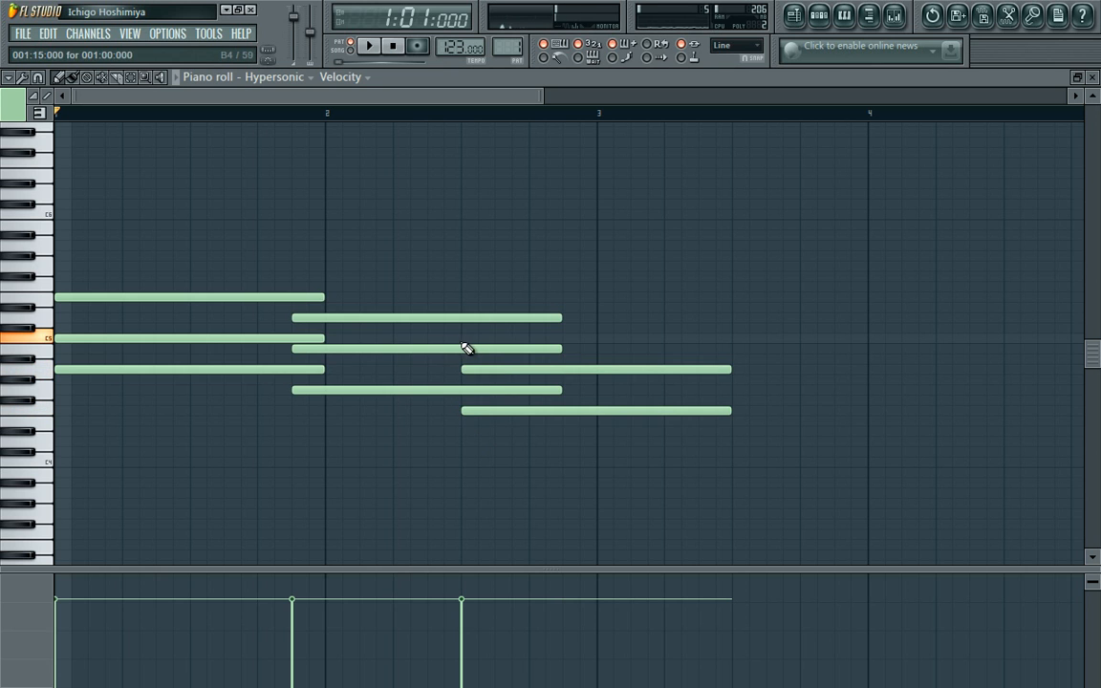
click(463, 339)
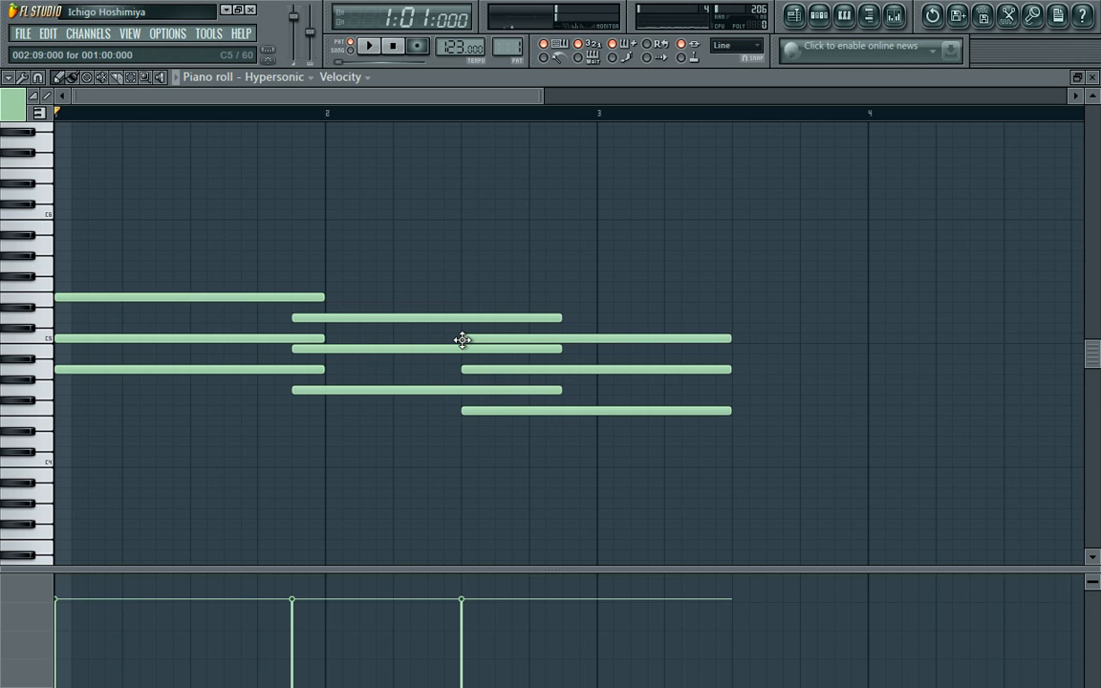
key(space)
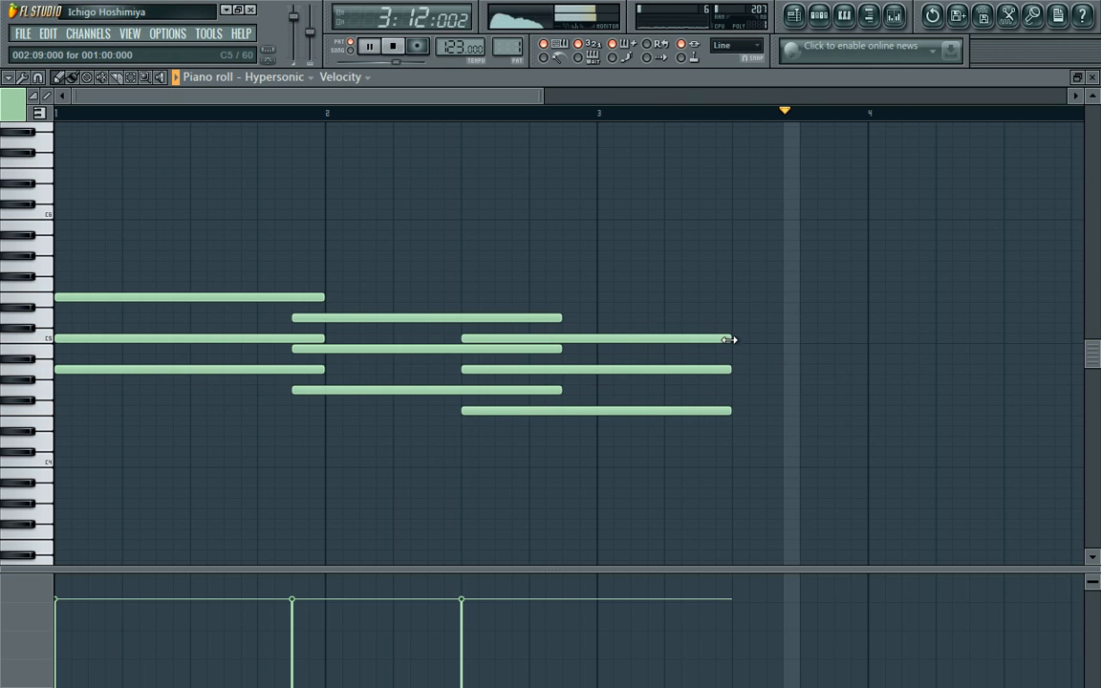
key(space)
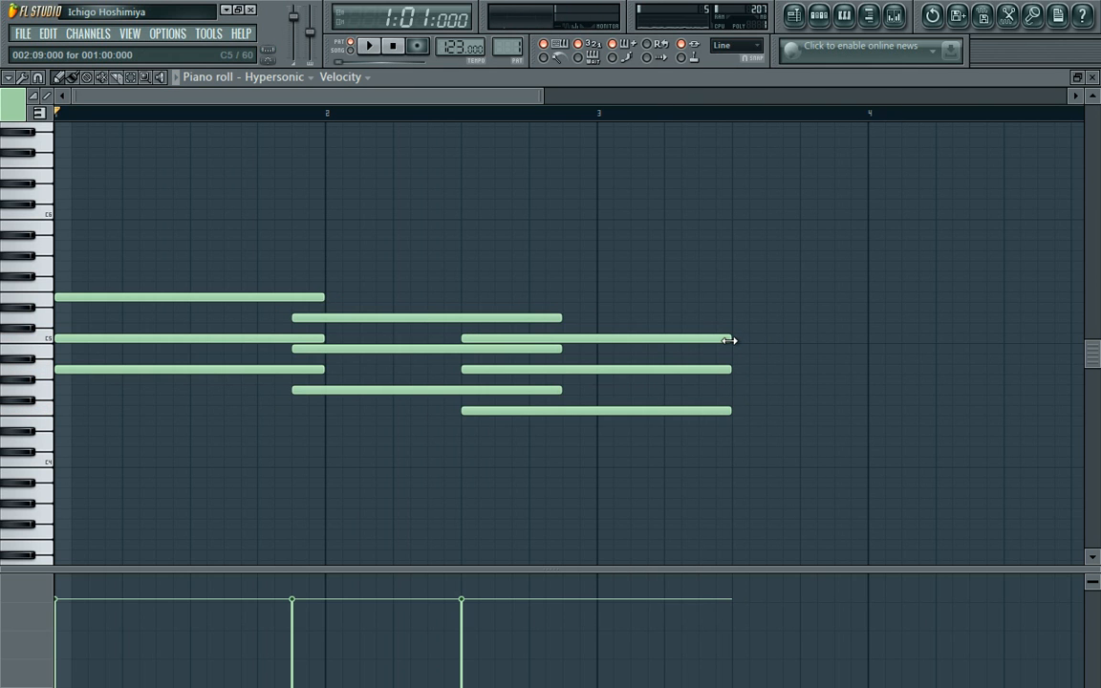
- Audition G4-B4-D5, F4-A4-C5, G4-B4-D5 and A4-C5-E5 live to find the chords that continue the progression
key(space)
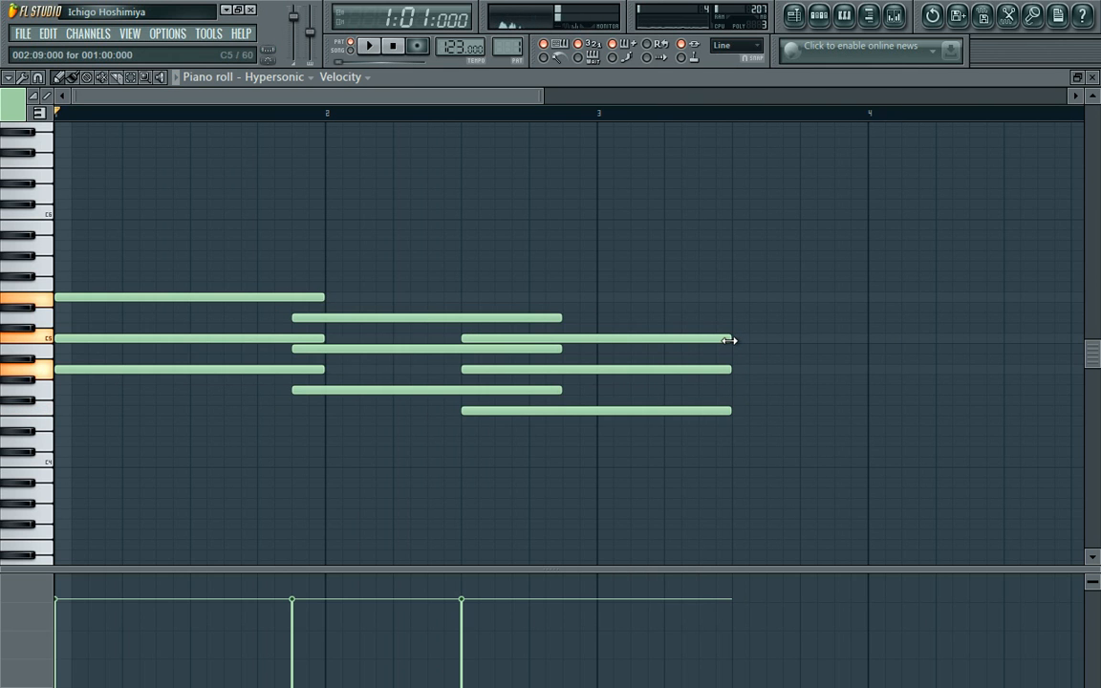
key(b)
key(m)
key(w)
key(v)
key(n)
key(q)
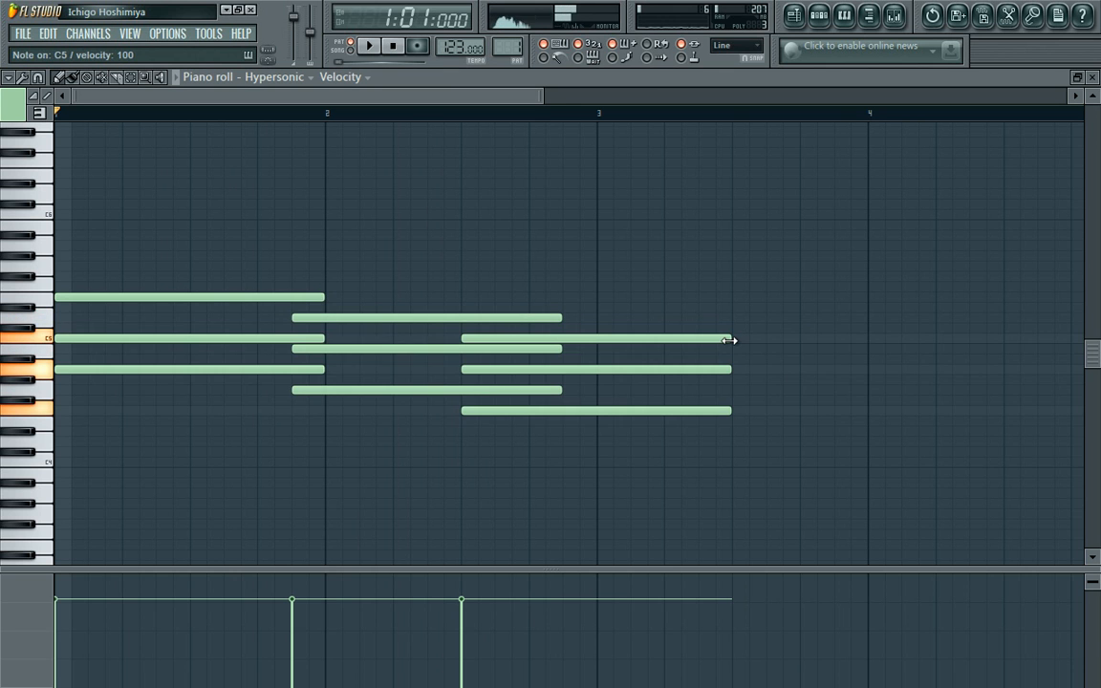
key(b)
key(m)
key(w)
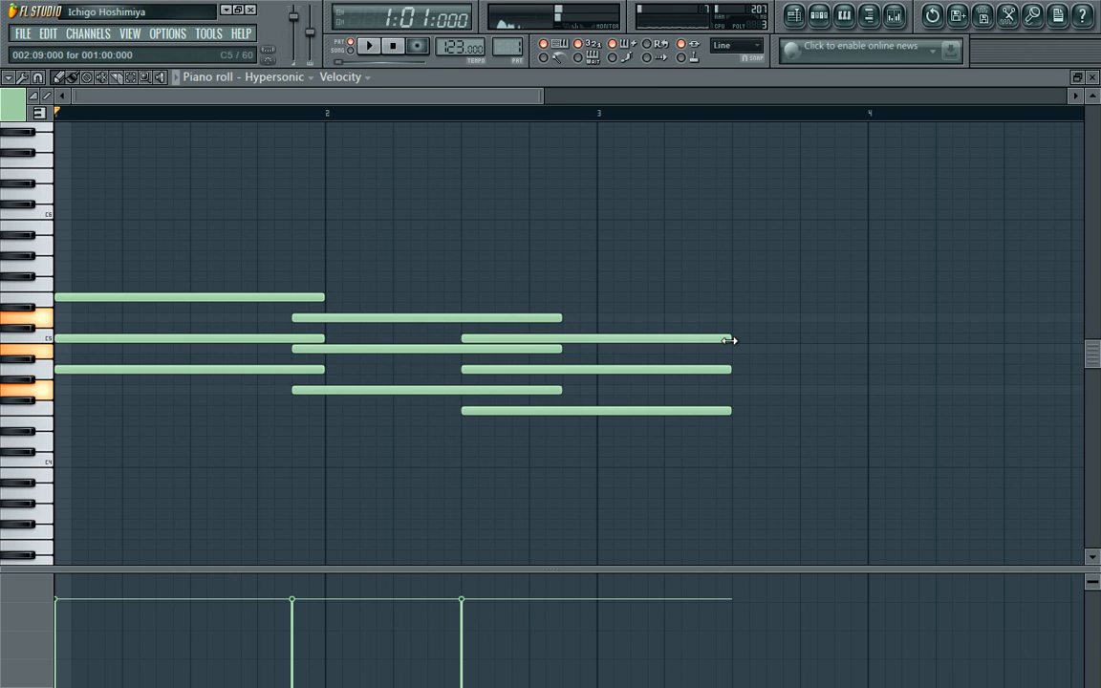
key(n)
key(q)
key(e)
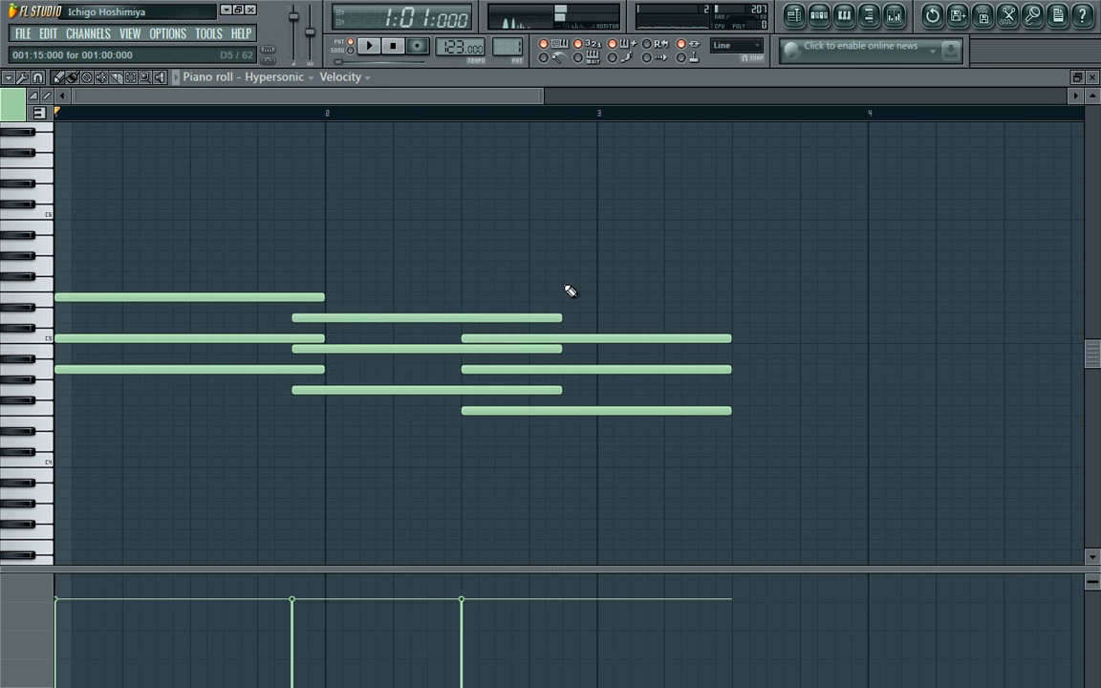
- Place one-bar D5, B4 and G4 notes at the start of bar 3
click(602, 322)
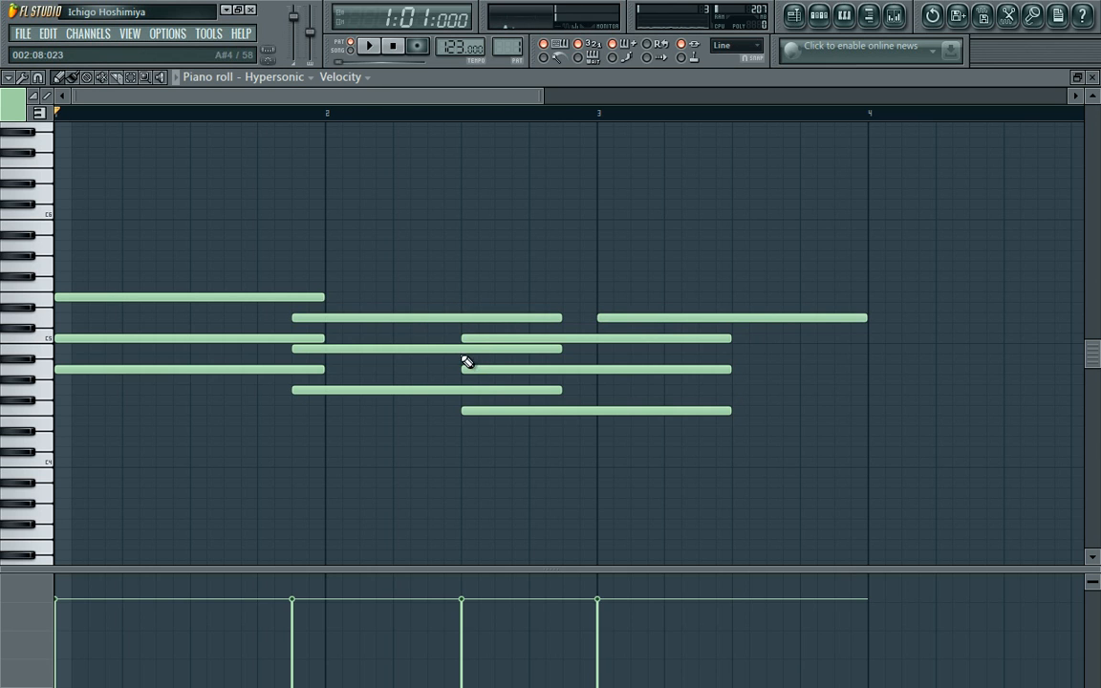
click(599, 350)
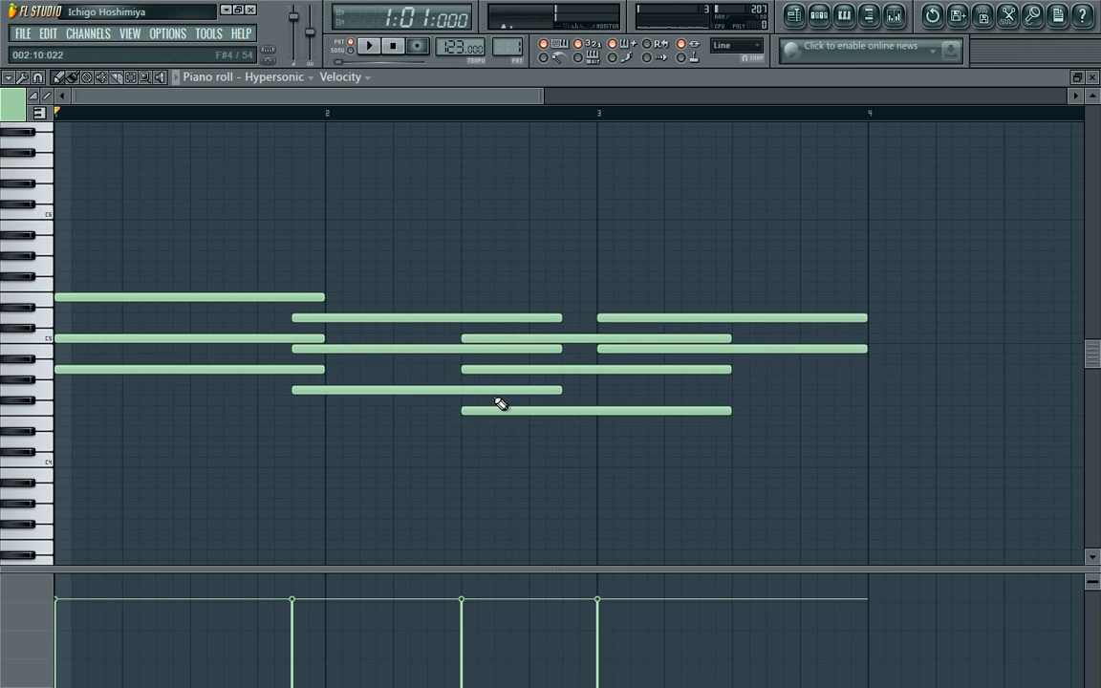
click(599, 390)
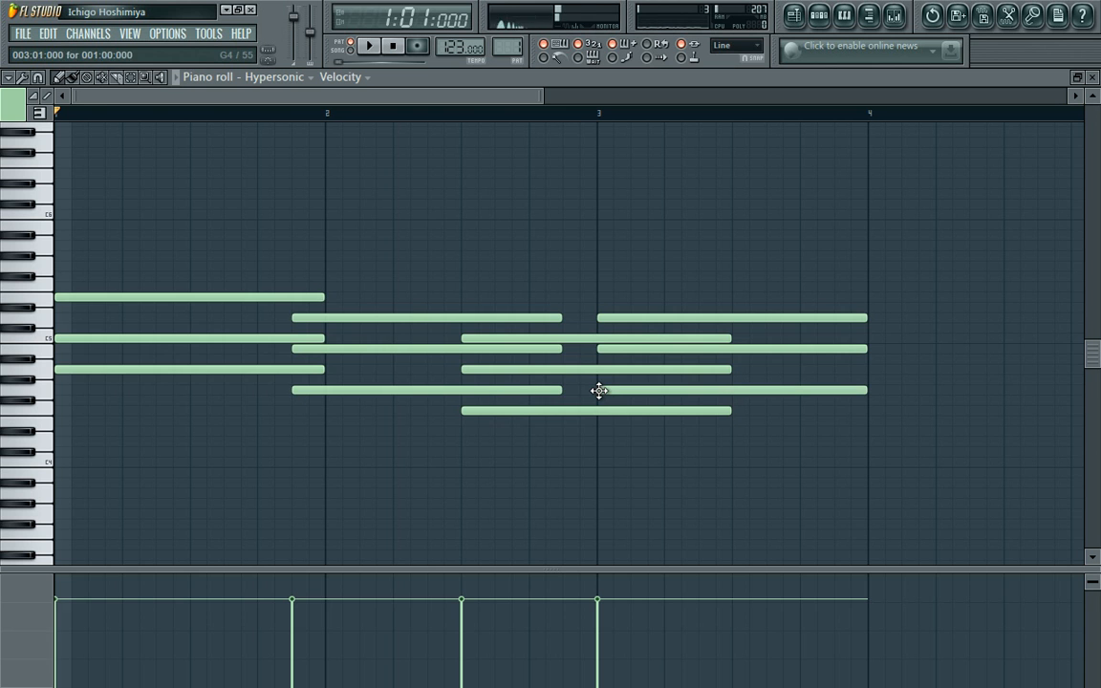
- With the pattern playing, place one-bar E5, C5 and A4 notes starting at step 15 of bar 3, and stop playback
key(space)
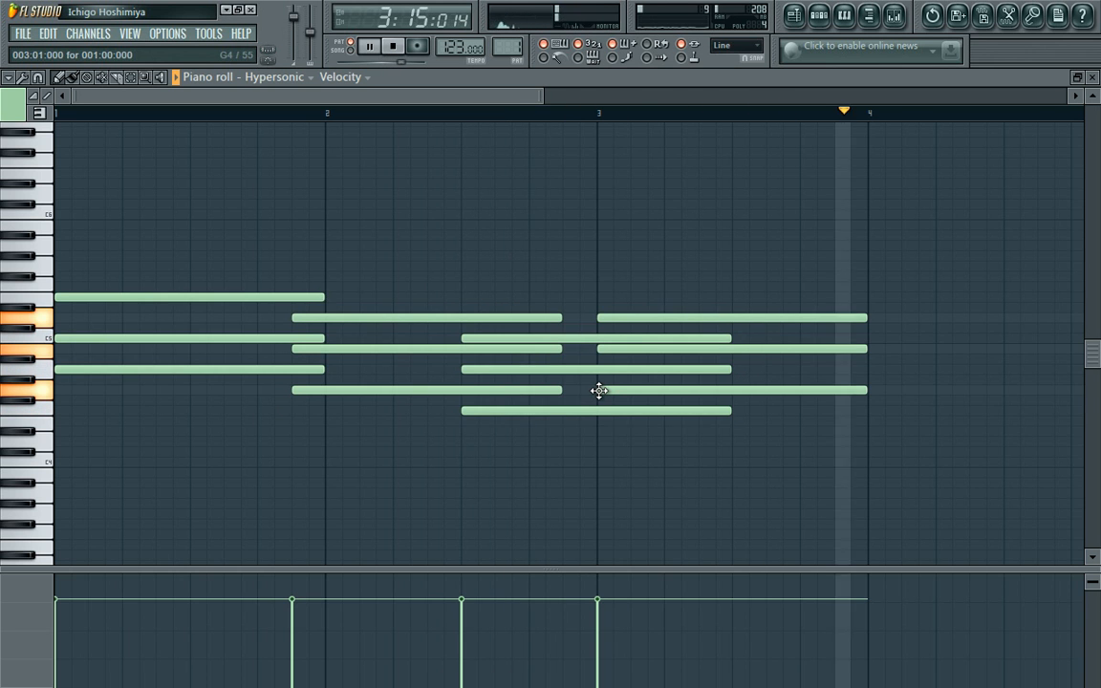
click(835, 297)
click(835, 337)
click(838, 371)
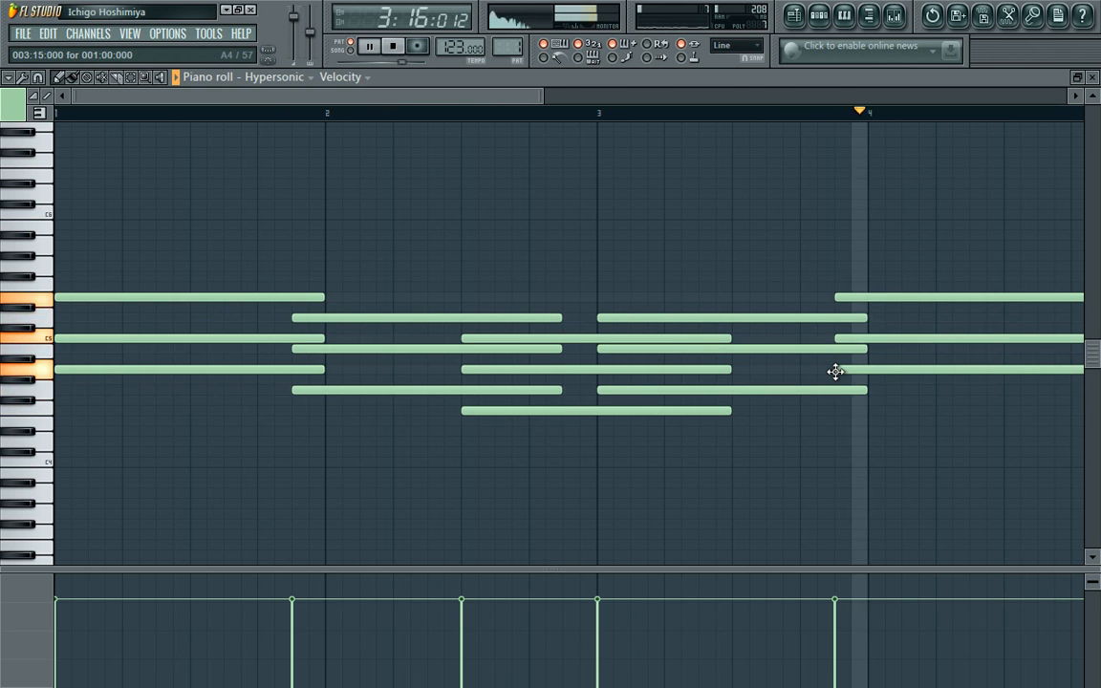
drag(541, 96, 923, 175)
key(space)
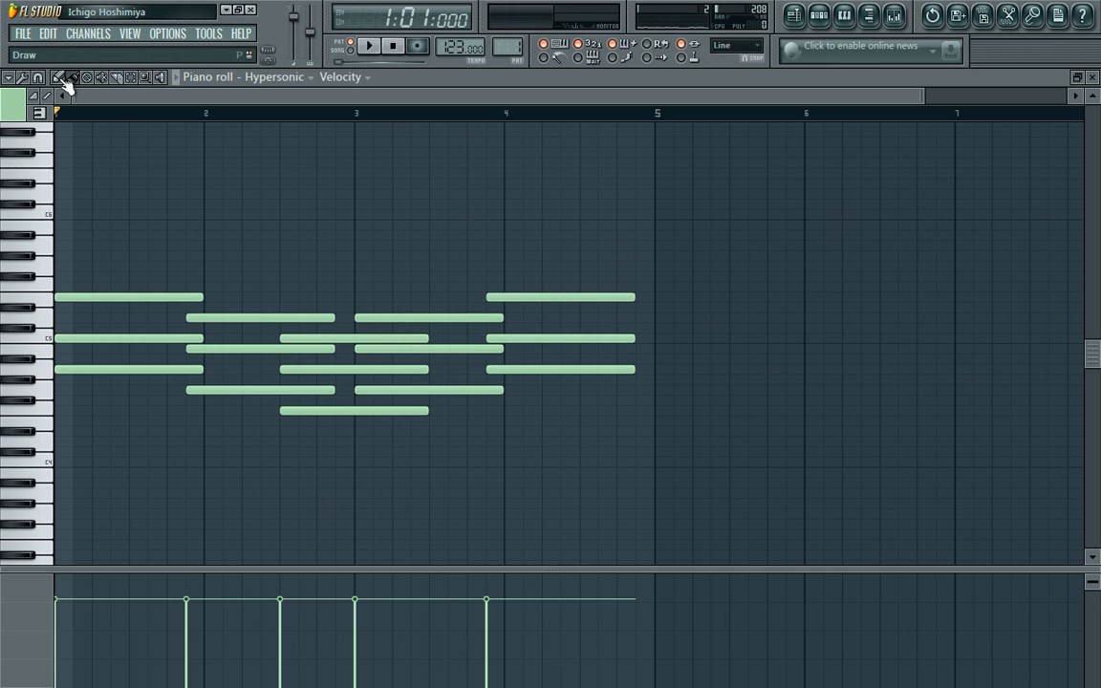
- Add an F5 note at step 13 of bar 4, shorten it to end at bar 5, and play the progression back
click(618, 289)
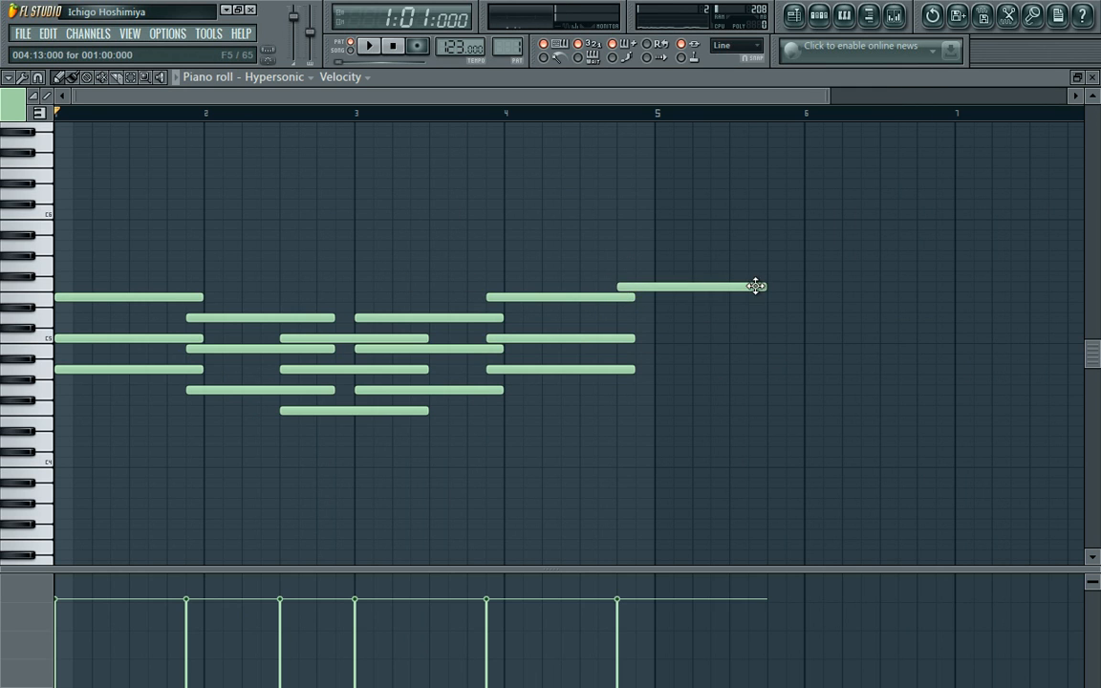
drag(760, 287, 656, 313)
key(space)
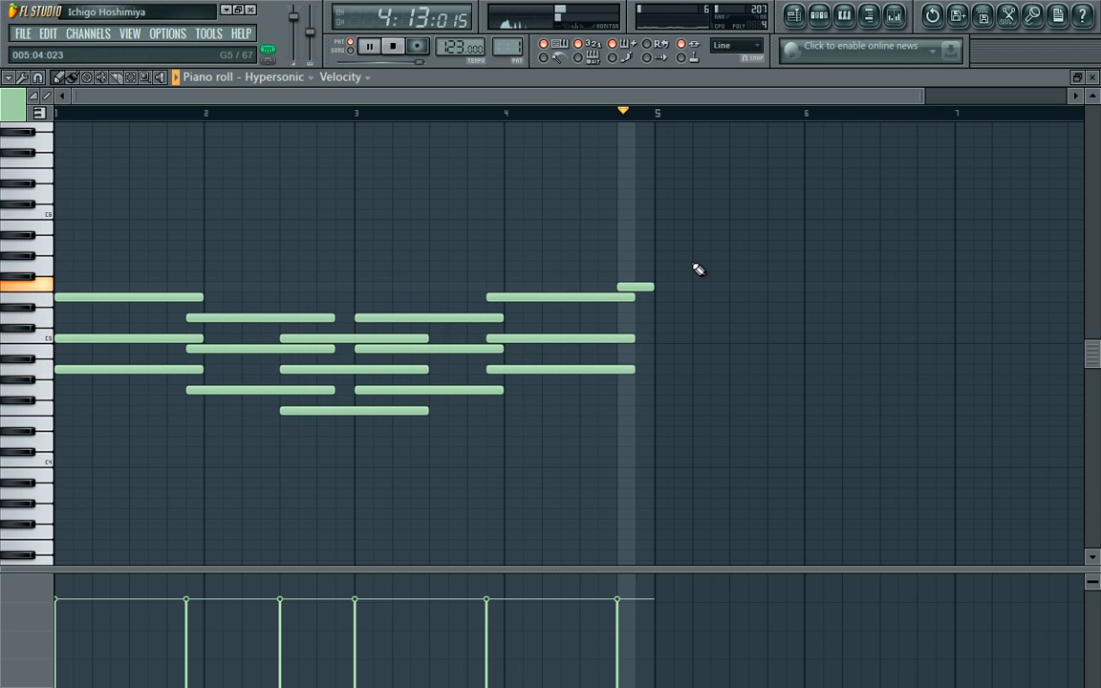
key(space)
- Clone the Hypersonic channel in the step sequencer
click(831, 15)
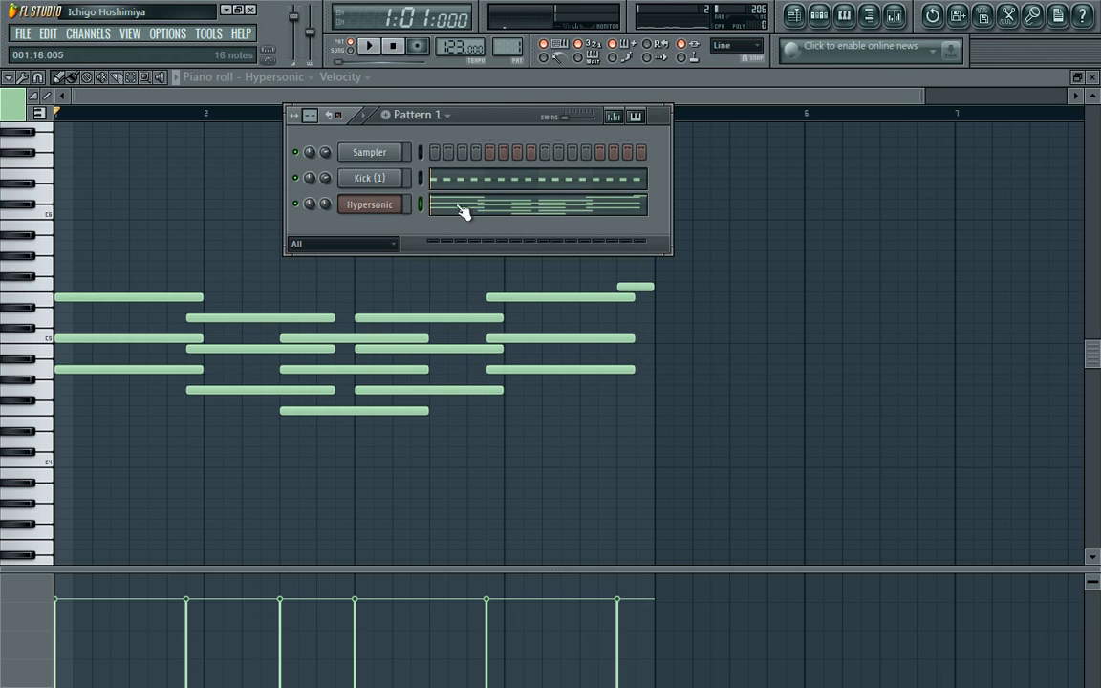
right_click(386, 204)
click(442, 397)
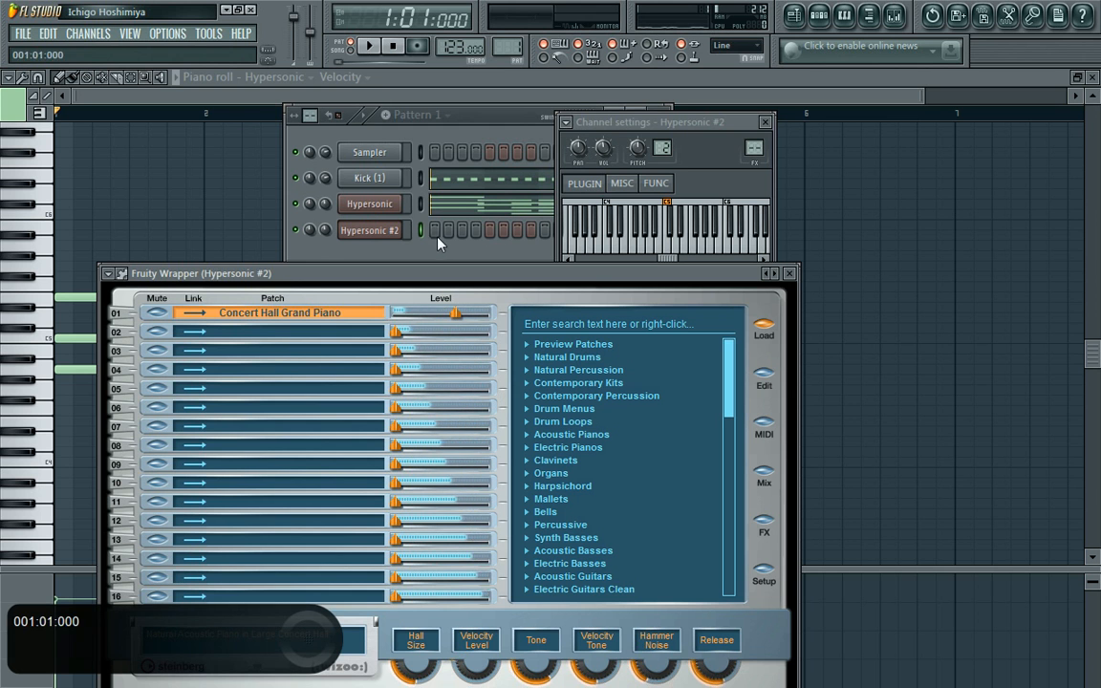
- Load the Piano + Strings patch from the Strings category into the cloned Hypersonic channel
drag(734, 425, 736, 465)
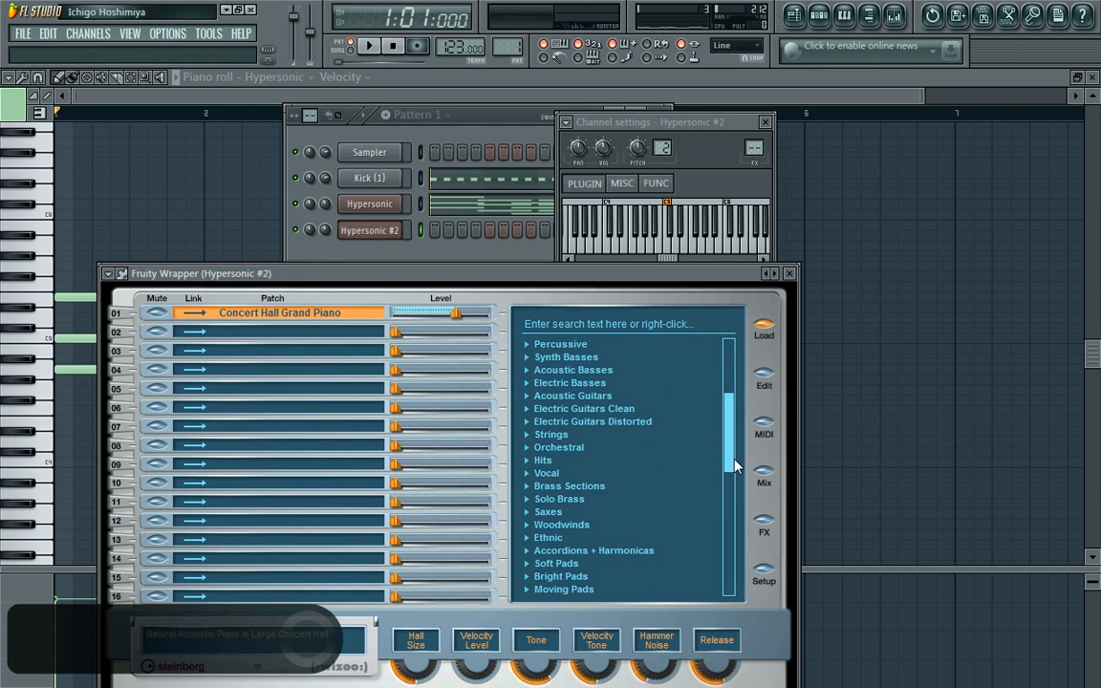
click(552, 435)
drag(729, 418, 731, 485)
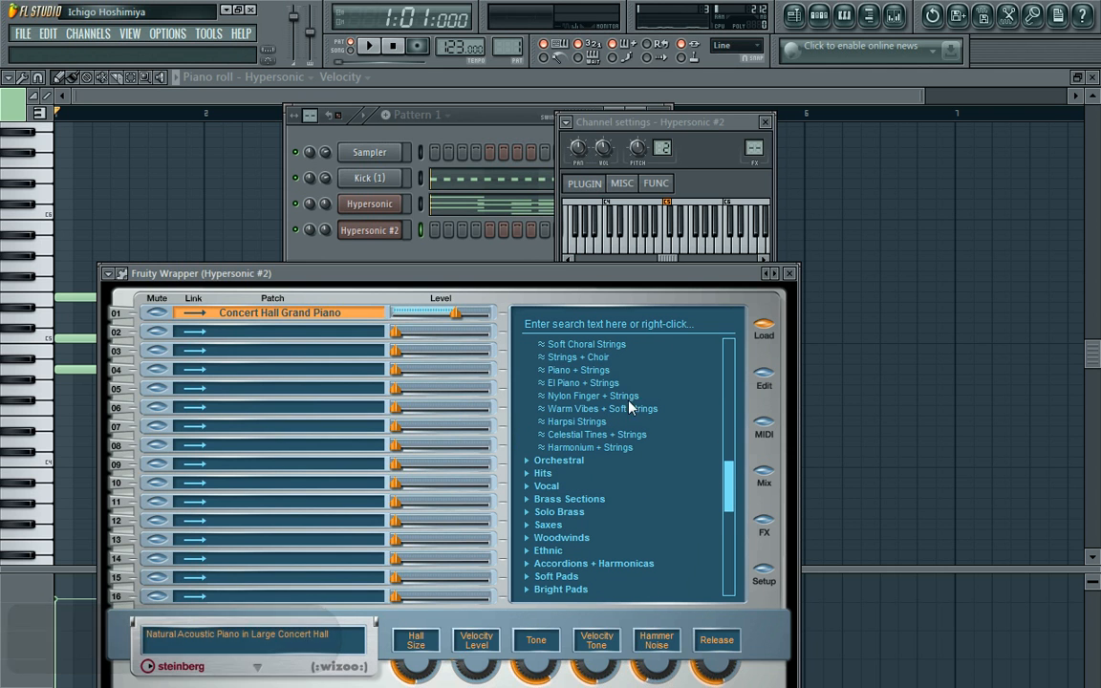
click(585, 371)
- Copy the Hypersonic chord notes into Hypersonic #2 and open its piano roll showing all four bars
click(482, 136)
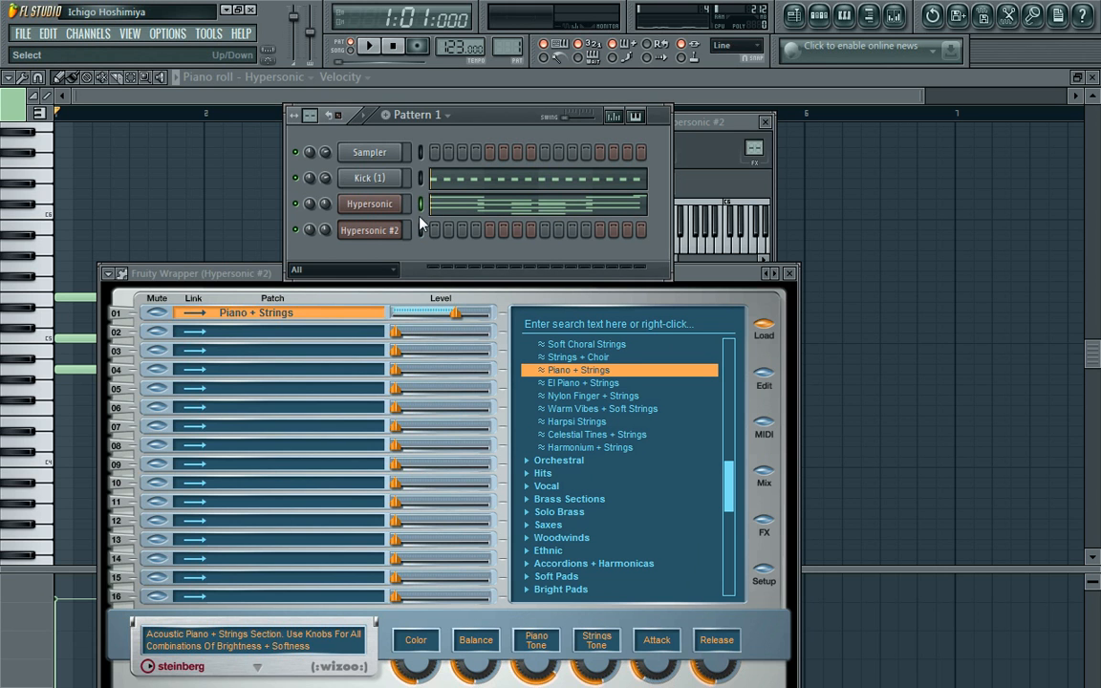
key(ctrl+v)
click(444, 233)
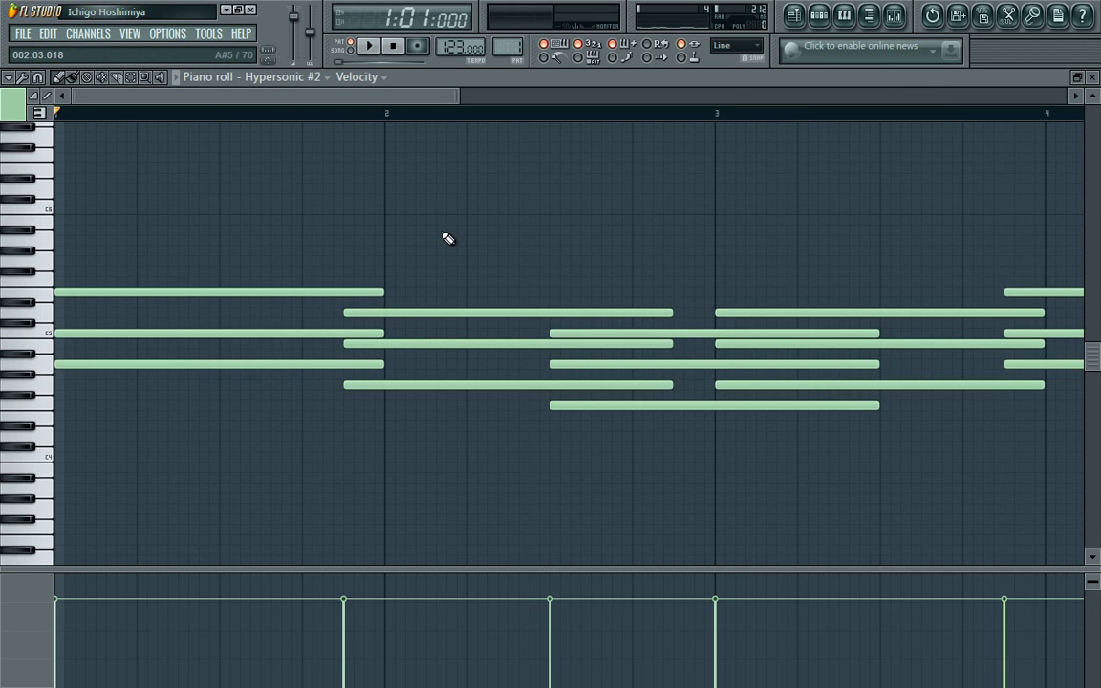
drag(459, 101, 853, 137)
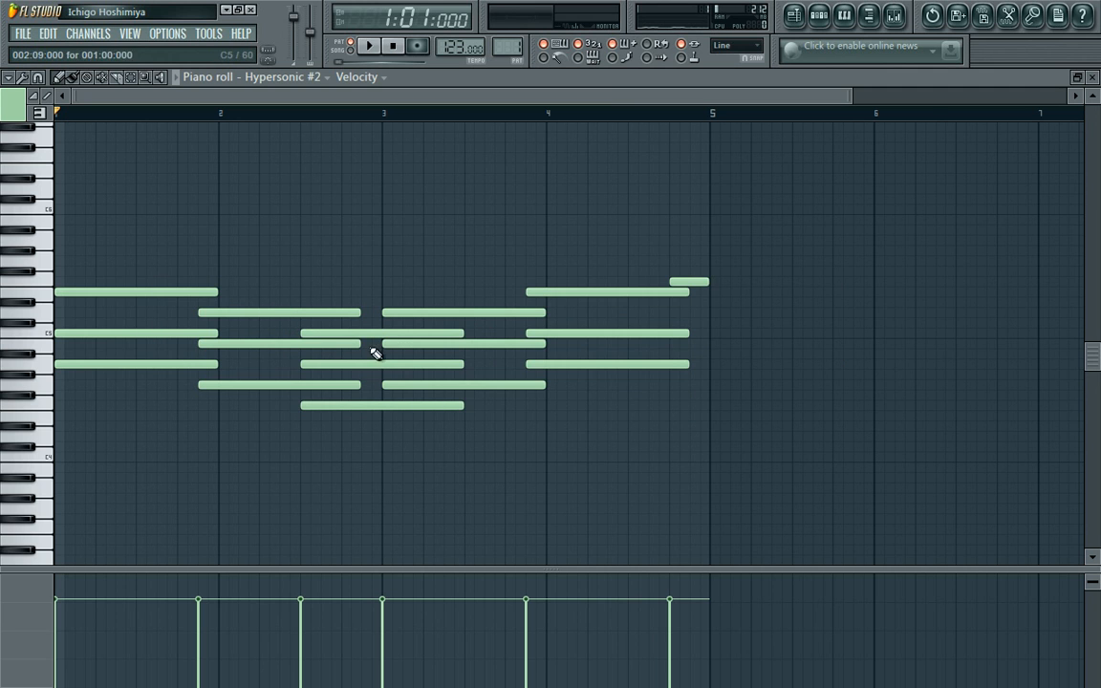
- Delete both G4-B4-D5 chords from the Hypersonic #2 piano roll
right_click(282, 312)
right_click(278, 343)
right_click(276, 385)
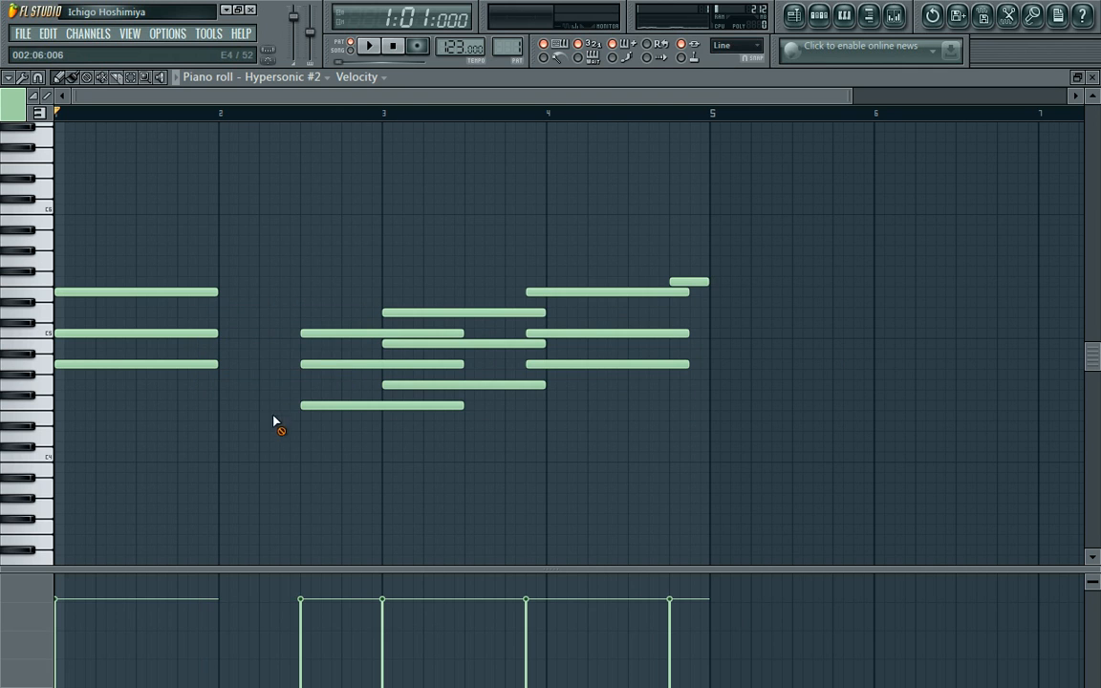
right_click(493, 313)
right_click(499, 343)
right_click(506, 384)
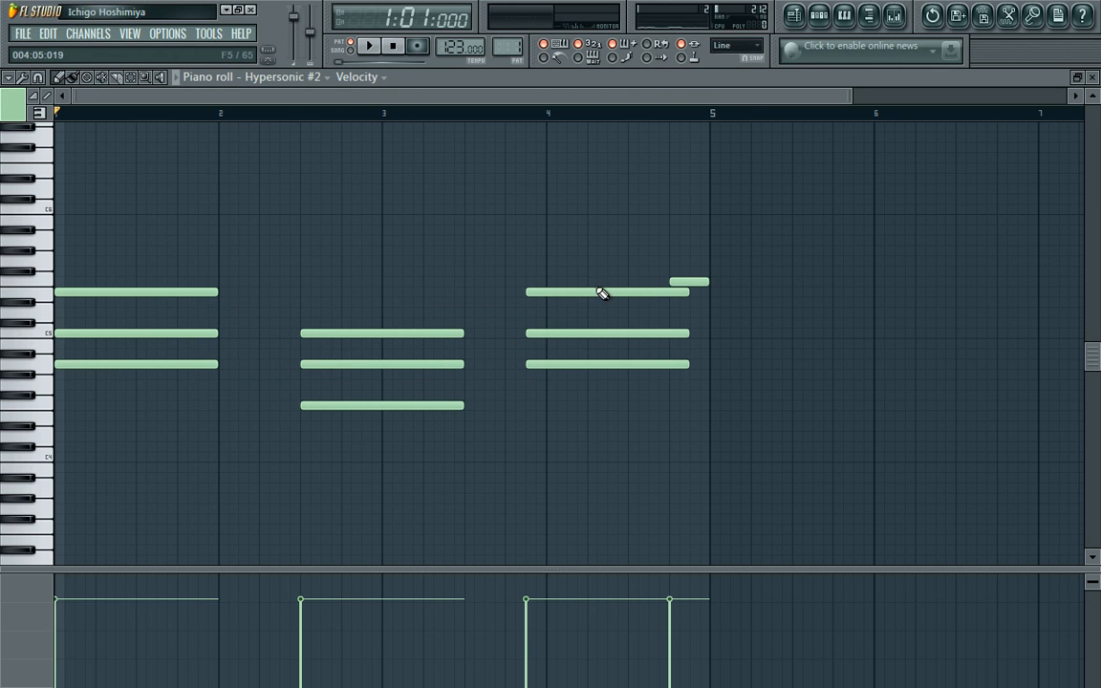
- Delete the last A4-C5-E5 chord and the short F5 note from the Hypersonic #2 piano roll
drag(602, 293, 620, 427)
right_click(621, 416)
right_click(607, 363)
right_click(606, 332)
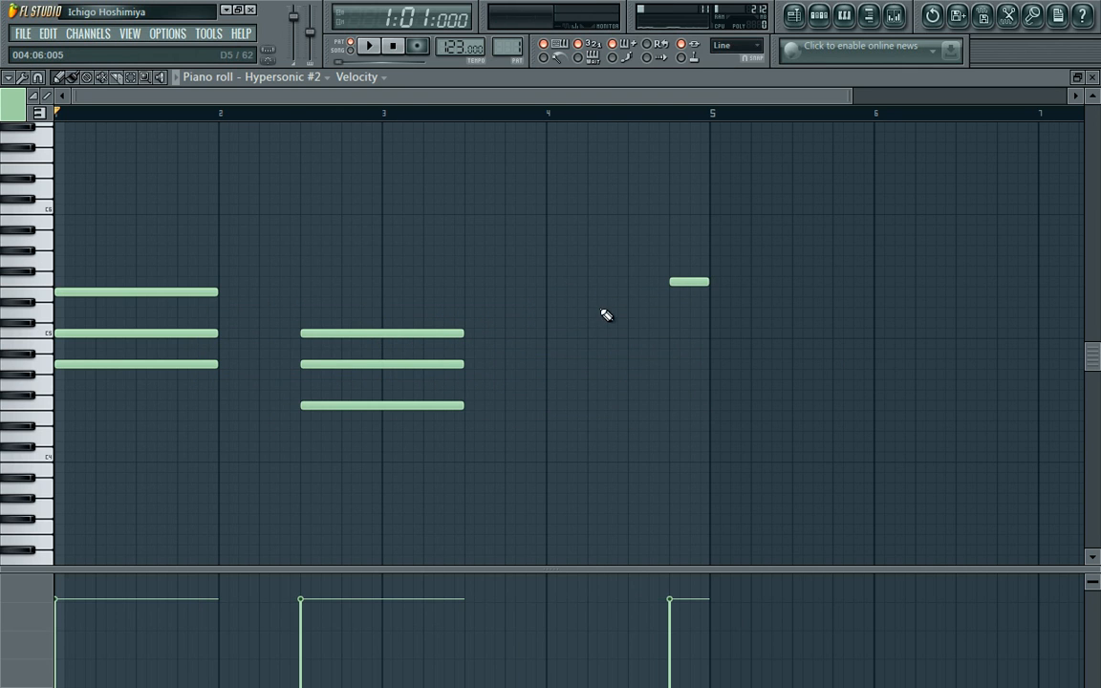
right_click(679, 282)
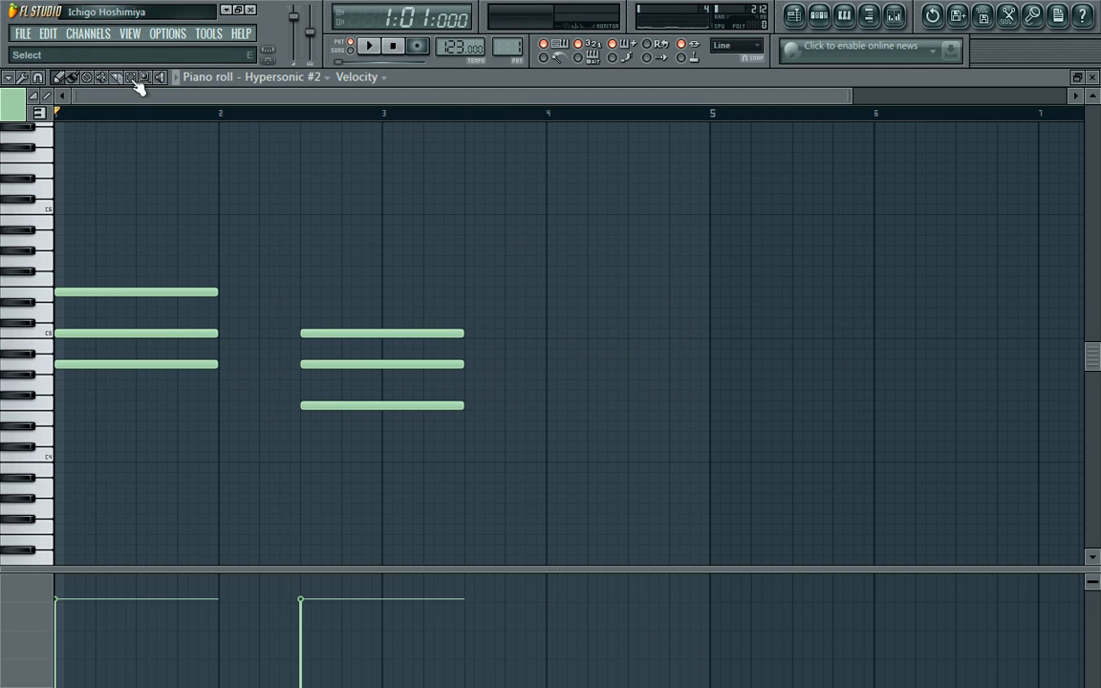
- Move the F4-A4-C5 chord to the start of bar 3 and lengthen both remaining chords to two bars each
drag(421, 451, 339, 259)
key(shift+Right)
key(shift+Right)
key(shift+Right)
key(shift+Right)
key(shift+Right)
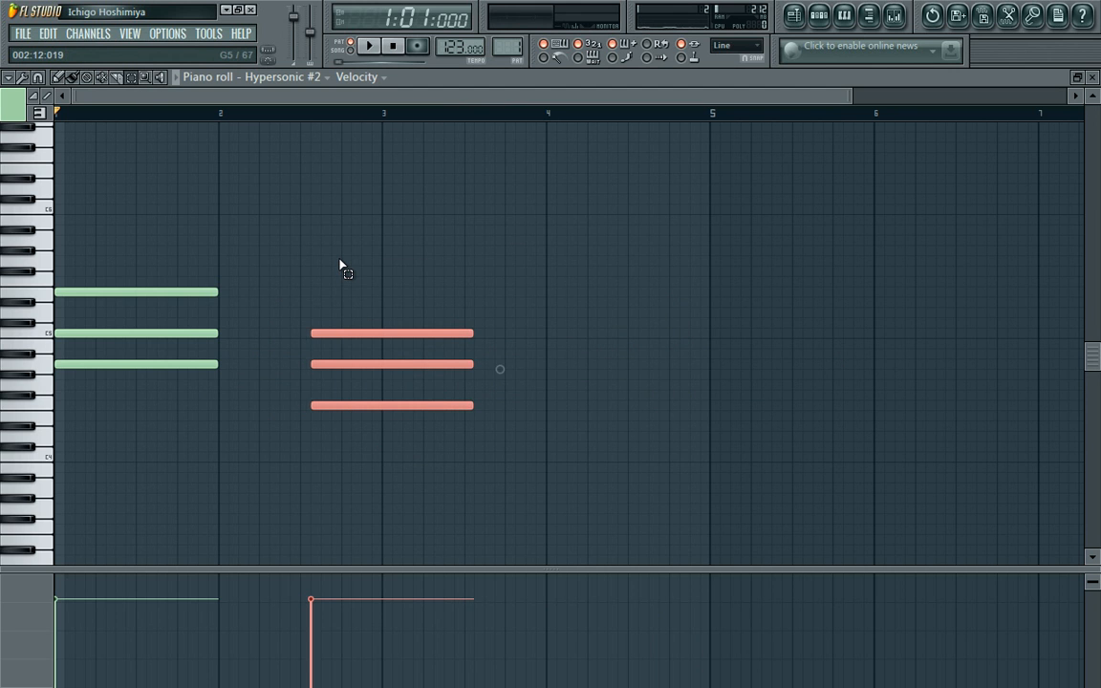
key(shift+Right)
key(shift+Right)
key(shift+Right)
key(shift+Right)
key(shift+Right)
key(shift+Right)
key(shift+Right)
key(shift+Right)
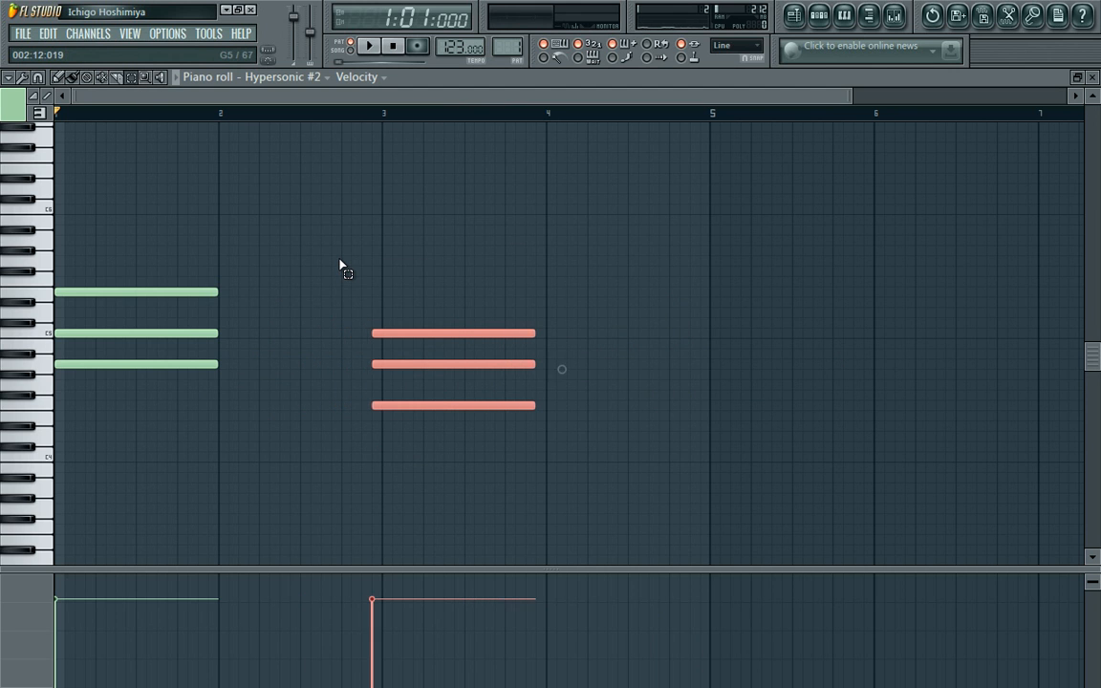
mouse_move(554, 464)
mouse_down()
mouse_move(212, 324)
mouse_move(65, 202)
mouse_up()
drag(214, 293, 378, 324)
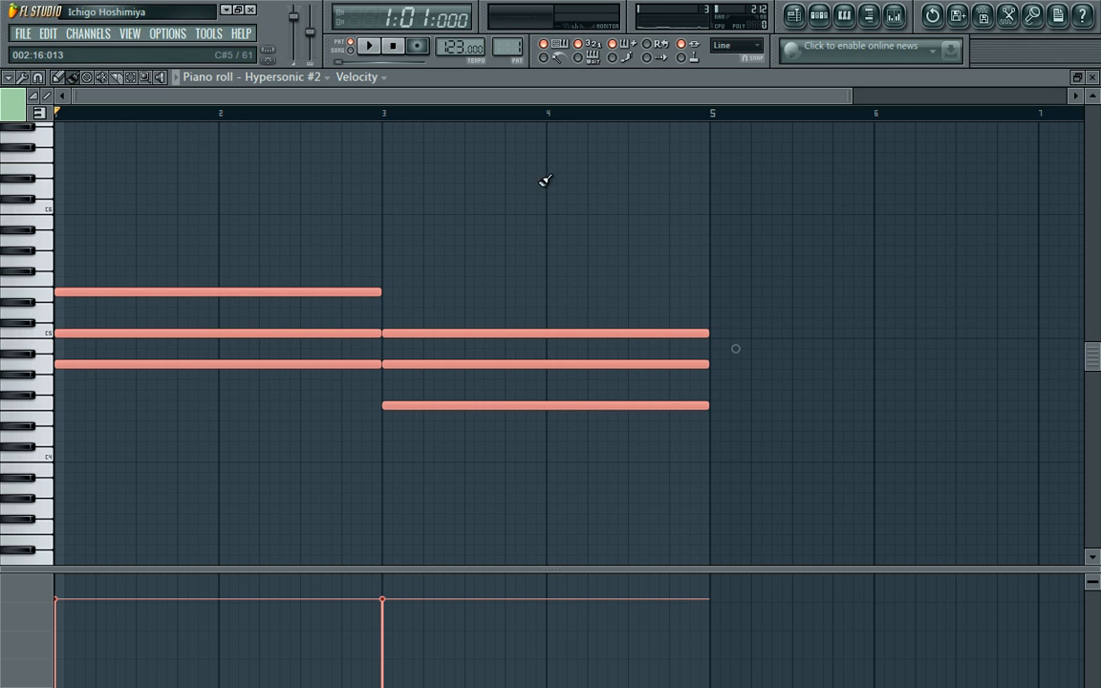
- Review the full original Hypersonic progression in its piano roll, and return to the Hypersonic #2 notes for comparison
click(820, 16)
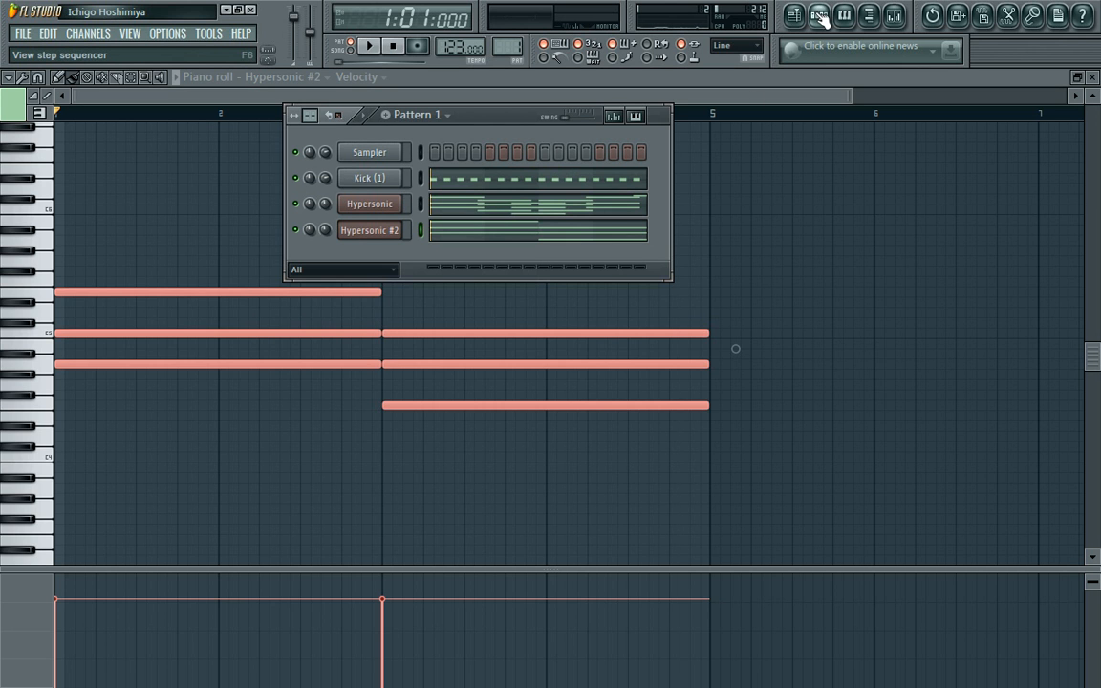
click(545, 212)
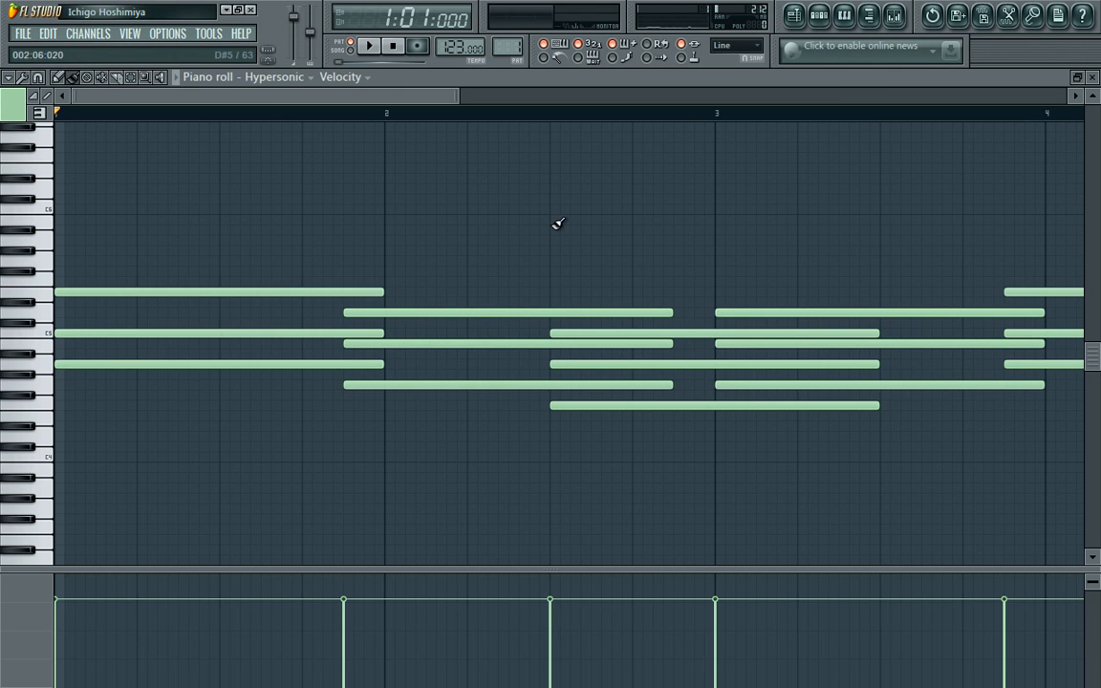
drag(460, 97, 798, 96)
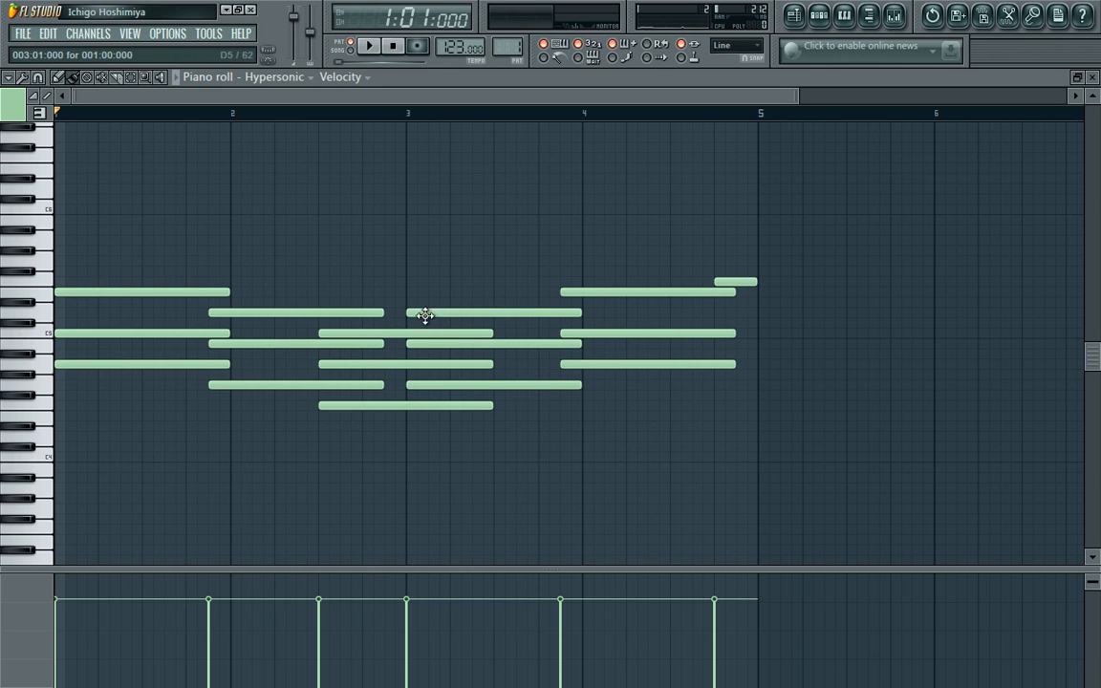
click(296, 77)
click(279, 154)
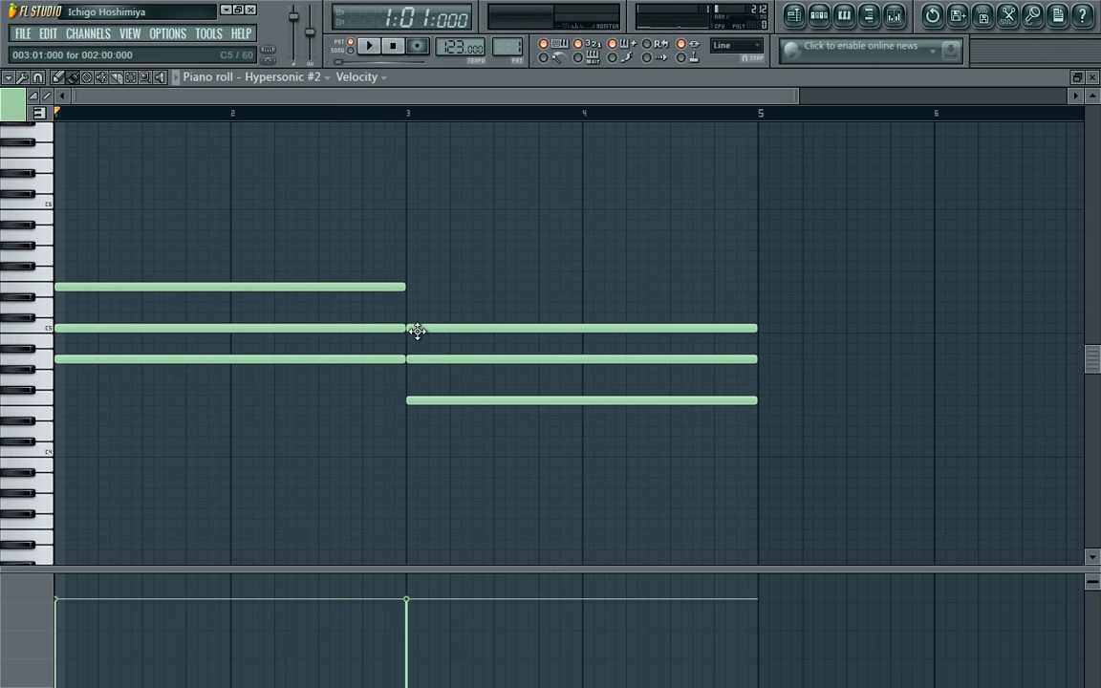
- Delete the F4-A4-C5 chord at bar 3 from the Hypersonic #2 piano roll
key(shift+Up)
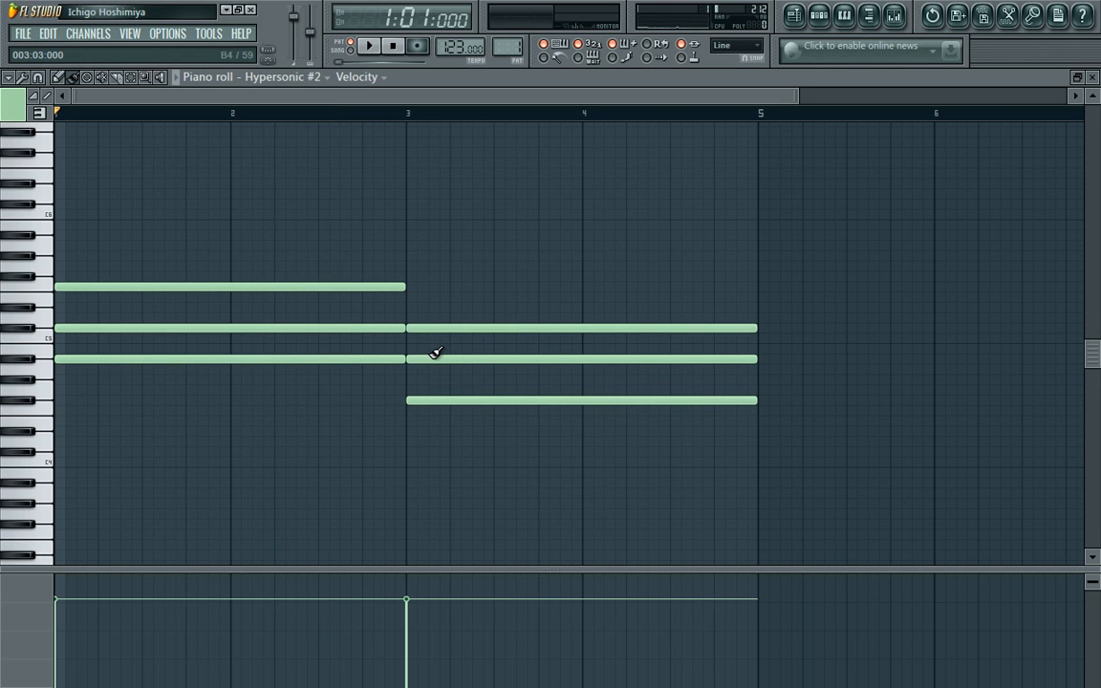
key(shift+Down)
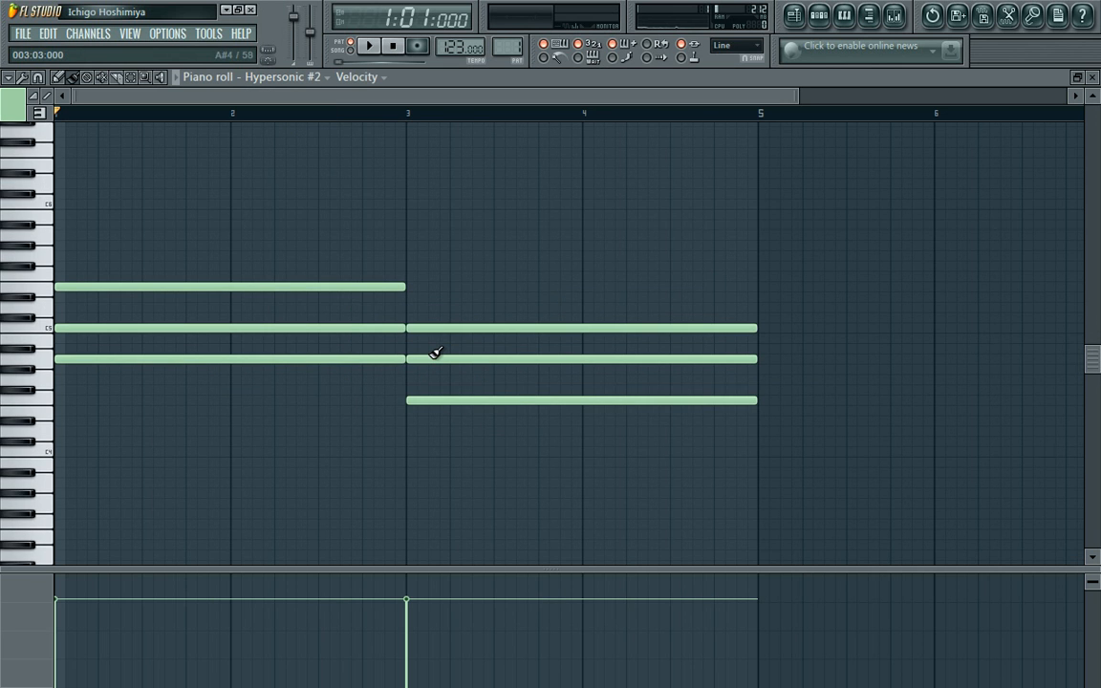
right_click(487, 327)
right_click(489, 360)
right_click(491, 400)
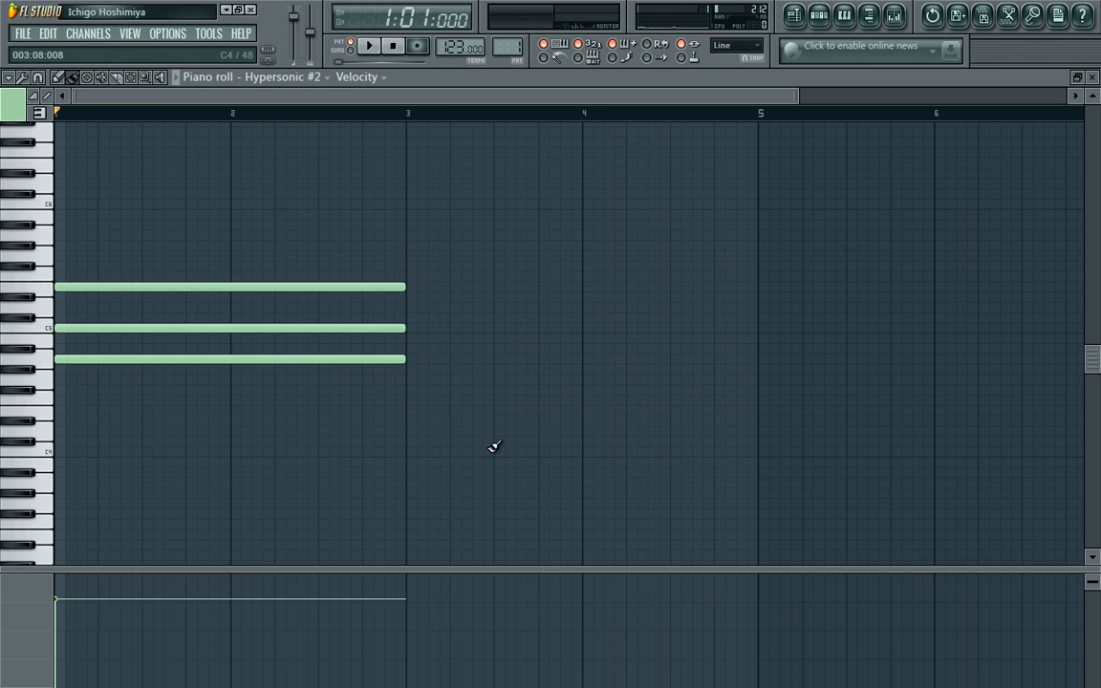
- Paste the full original Hypersonic progression over the notes of the Hypersonic #2 channel
click(846, 16)
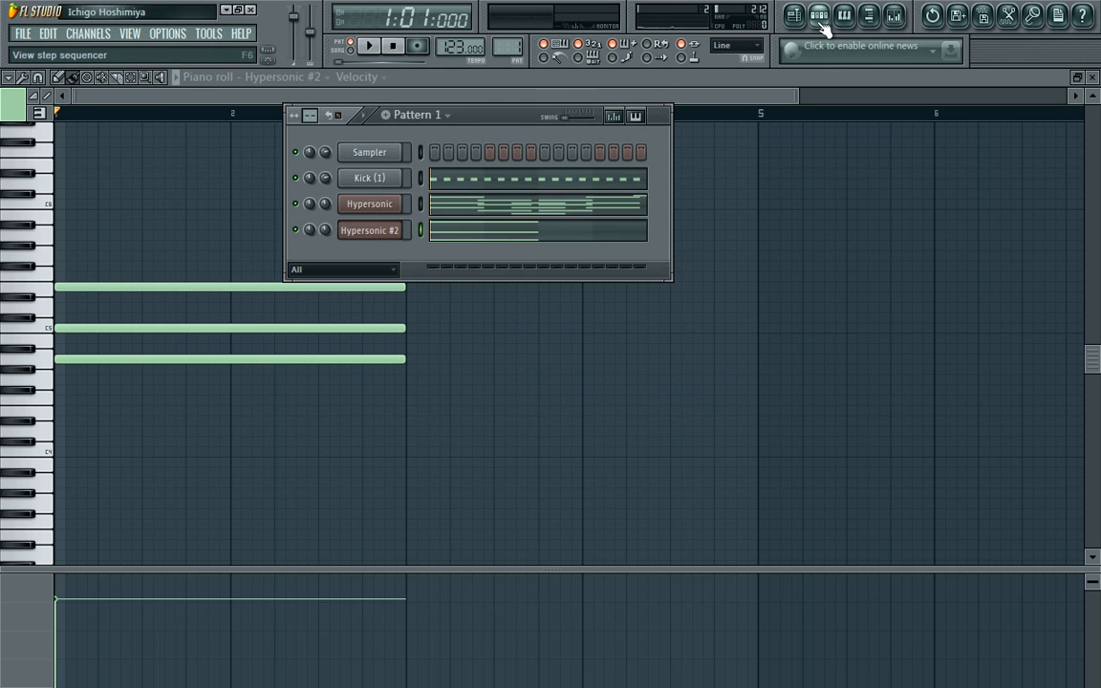
click(423, 230)
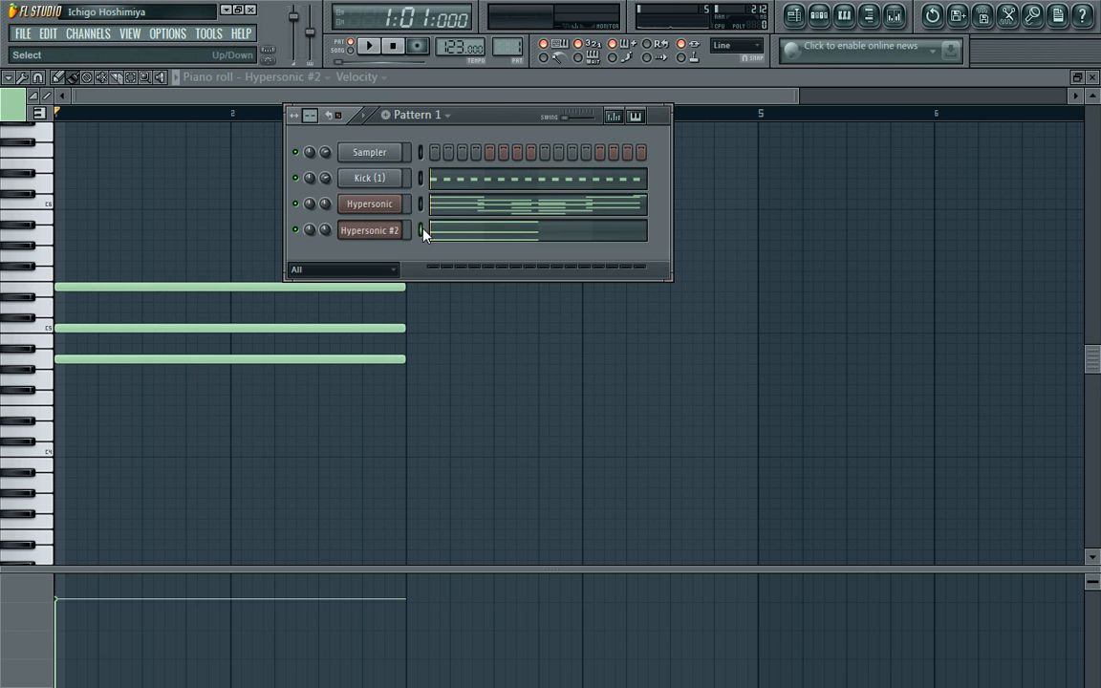
key(ctrl+v)
click(460, 235)
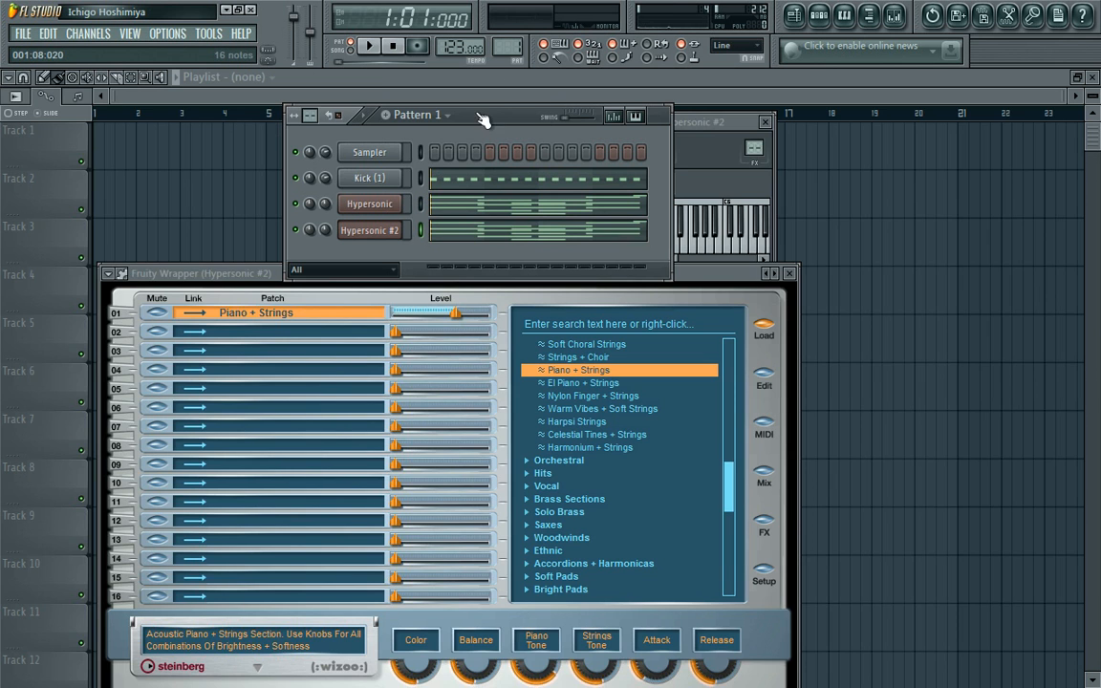
- Delete the first G4-B4-D5 chord and the F4-A4-C5 chord from the pasted Hypersonic #2 notes
click(494, 232)
drag(171, 92, 903, 227)
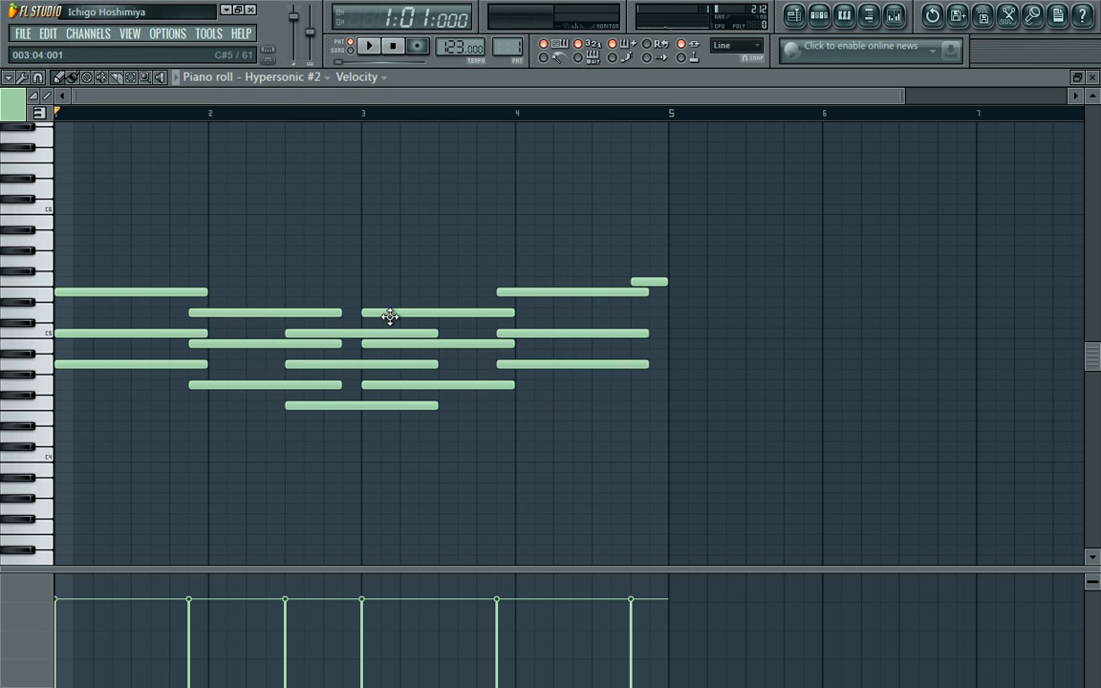
right_click(264, 313)
right_click(264, 343)
right_click(265, 384)
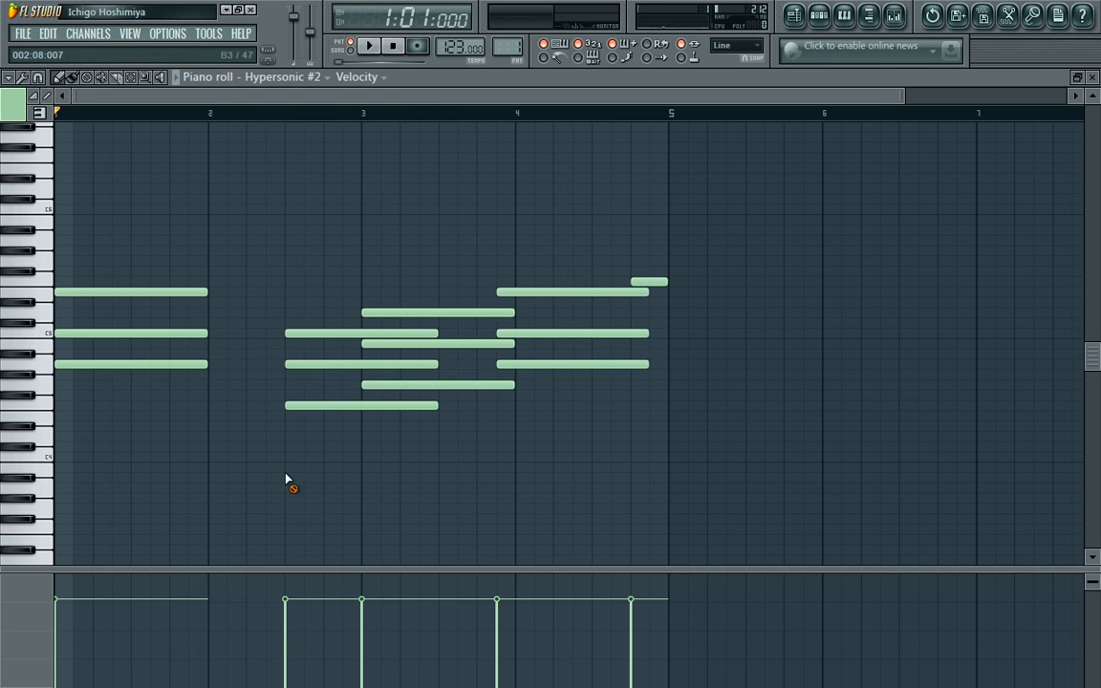
right_click(297, 406)
right_click(301, 364)
right_click(317, 333)
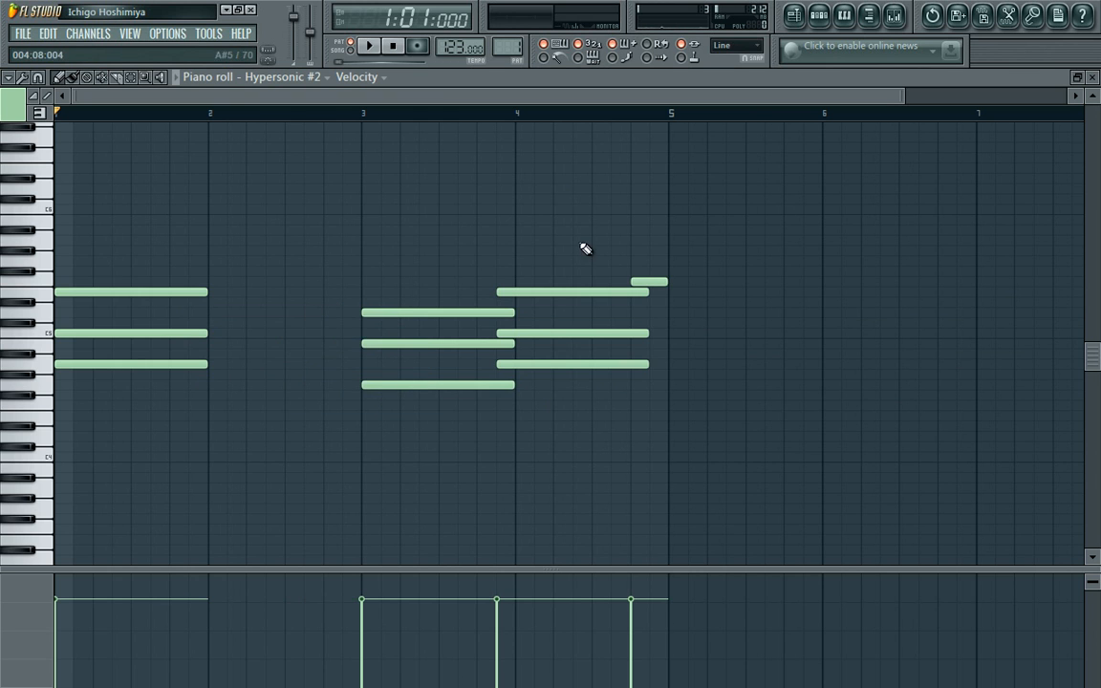
- Remove the final A4-C5-E5 chord and the short F5 note from Hypersonic #2, keeping the G4-B4-D5 chord at bar 3
right_click(574, 290)
right_click(579, 332)
right_click(584, 364)
right_click(650, 282)
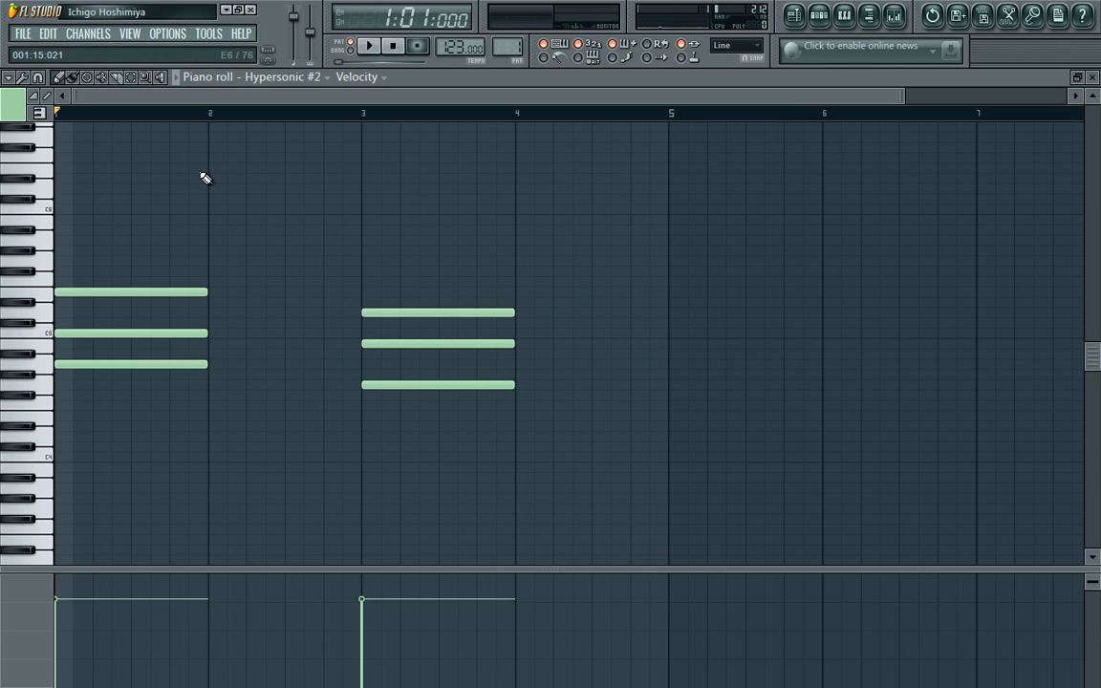
- Lengthen the A4-C5-E5 and G4-B4-D5 chords in Hypersonic #2 to two bars each
drag(445, 401, 124, 234)
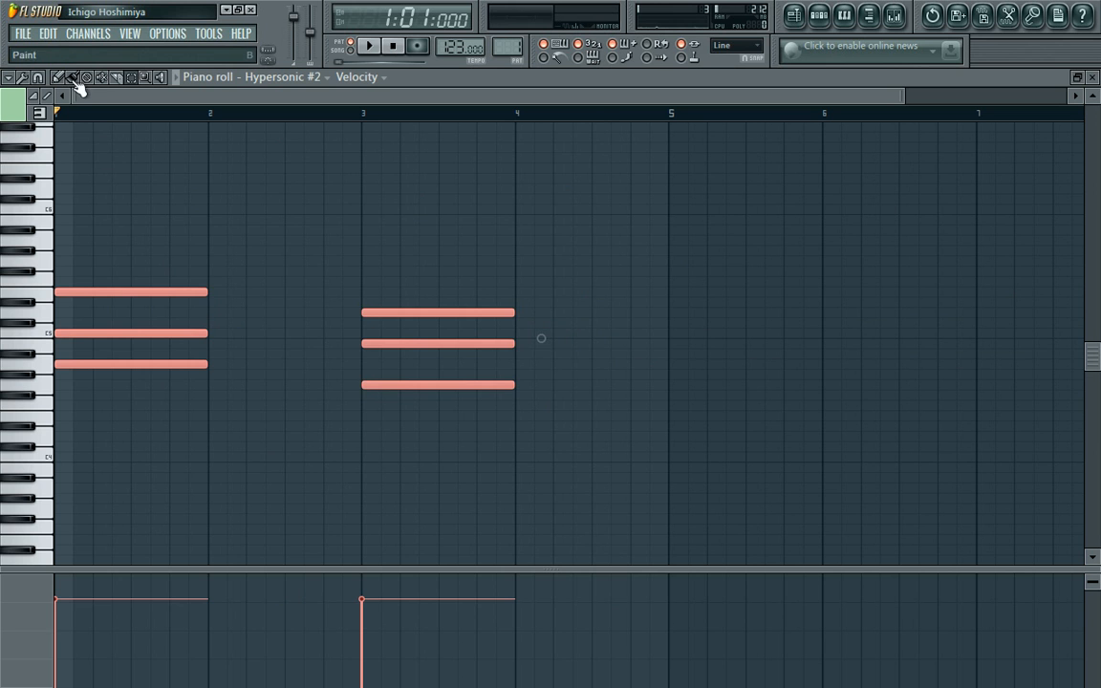
drag(210, 291, 358, 328)
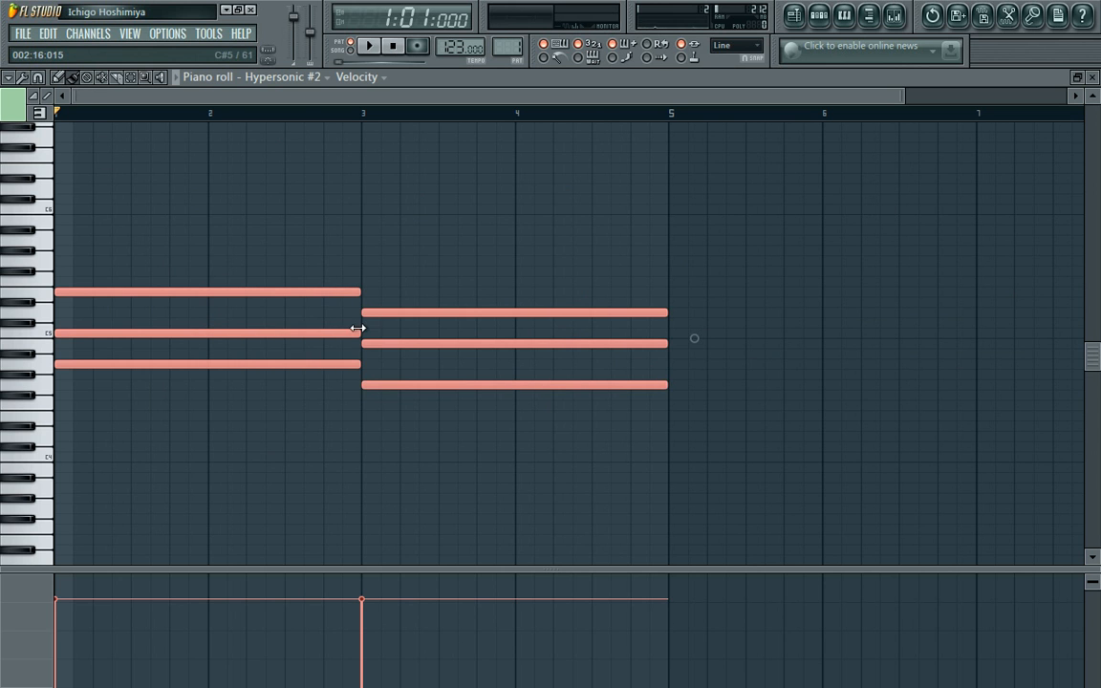
- Set the channel volume of Hypersonic #2 to 36%
click(819, 21)
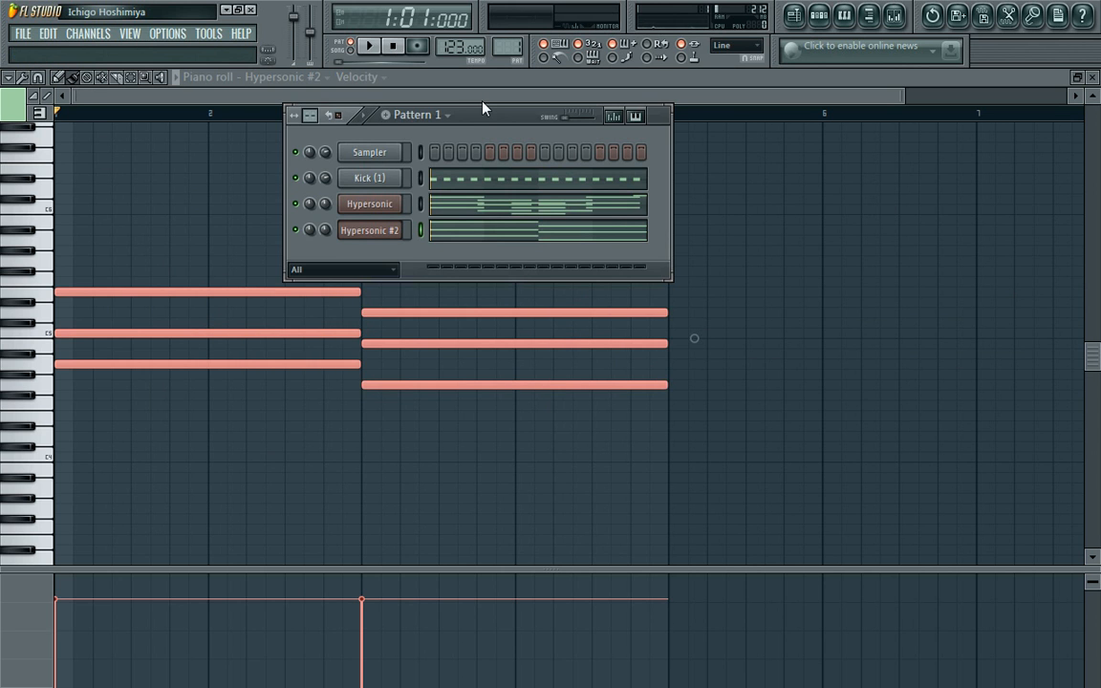
click(383, 230)
click(653, 128)
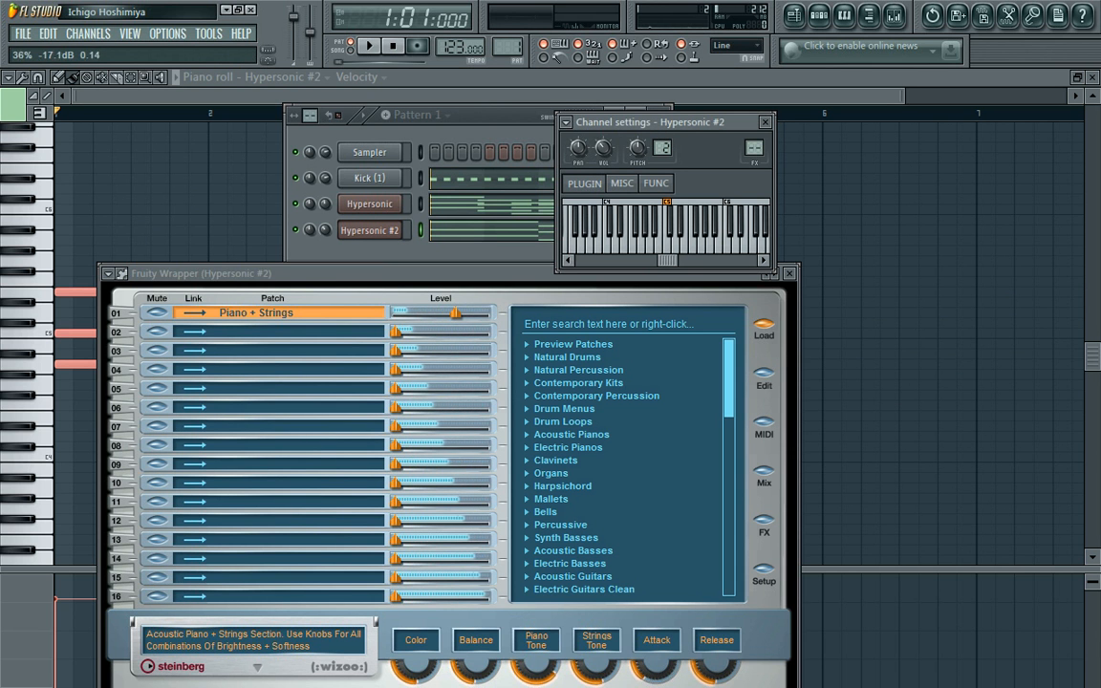
- Play the pattern and adjust the channel volume of the Hypersonic grand piano to balance it with the strings layer
click(369, 46)
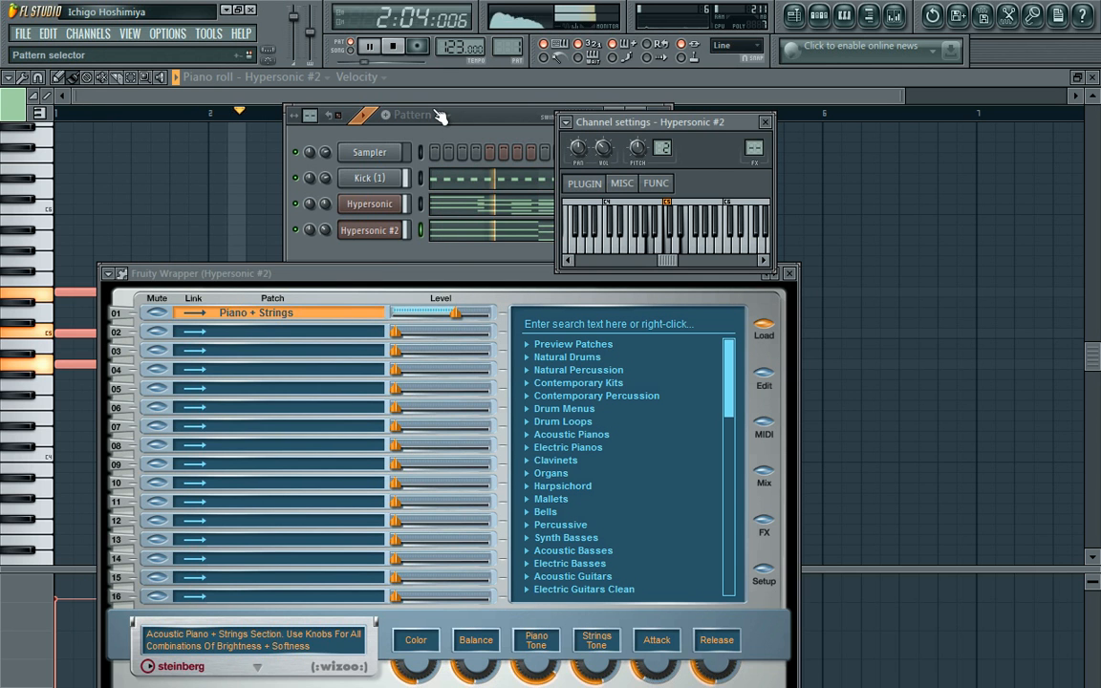
click(383, 209)
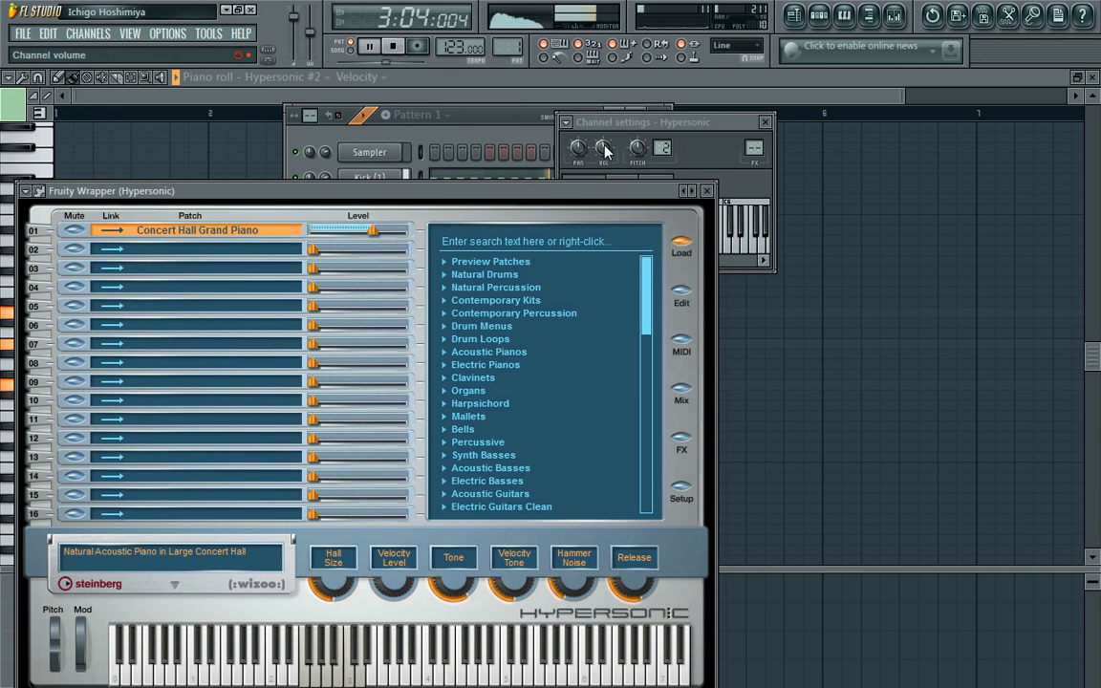
drag(578, 148, 578, 155)
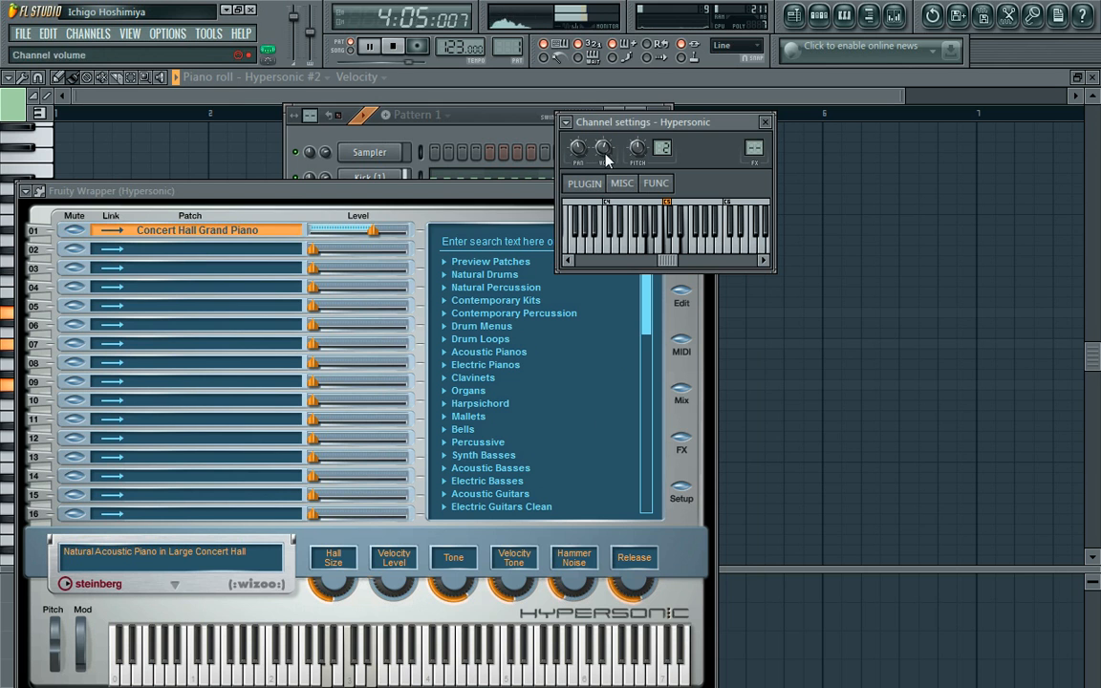
click(478, 118)
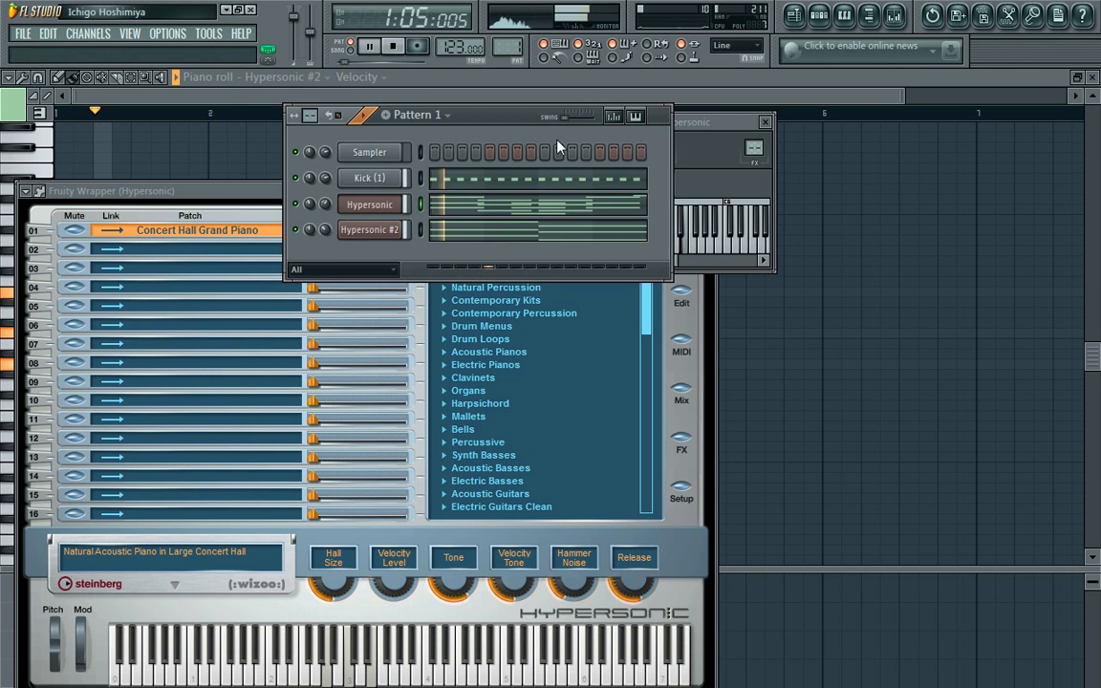
click(675, 158)
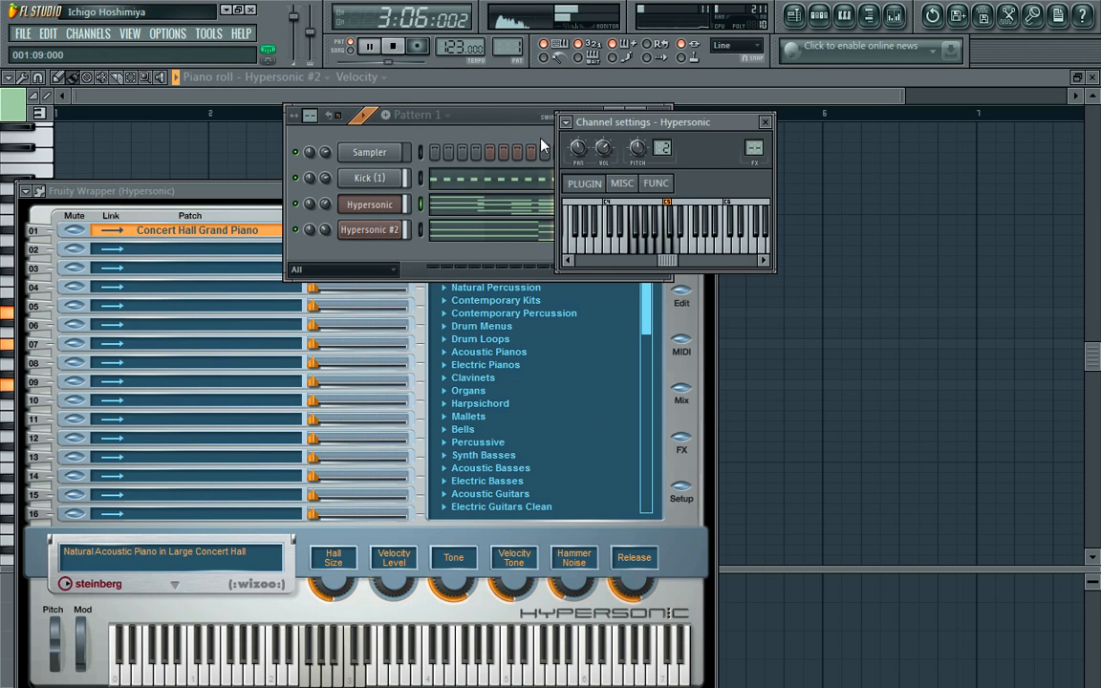
click(410, 118)
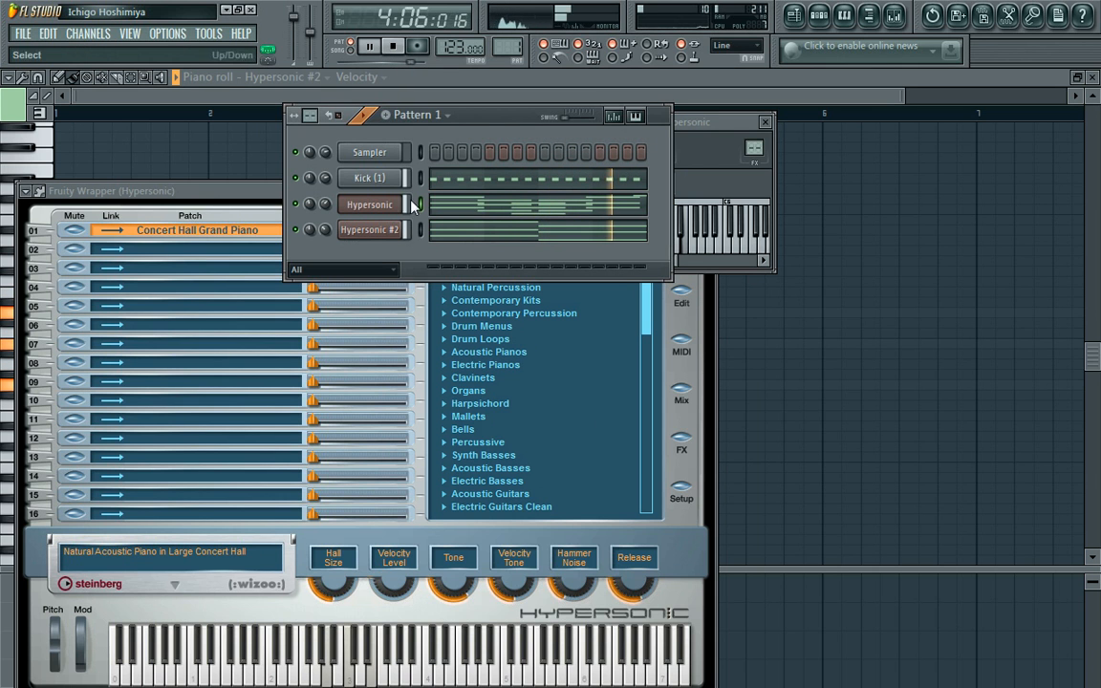
- Clone the Hypersonic #2 channel and load the Finger Jazz Bass patch from Electric Basses into the copy
right_click(389, 245)
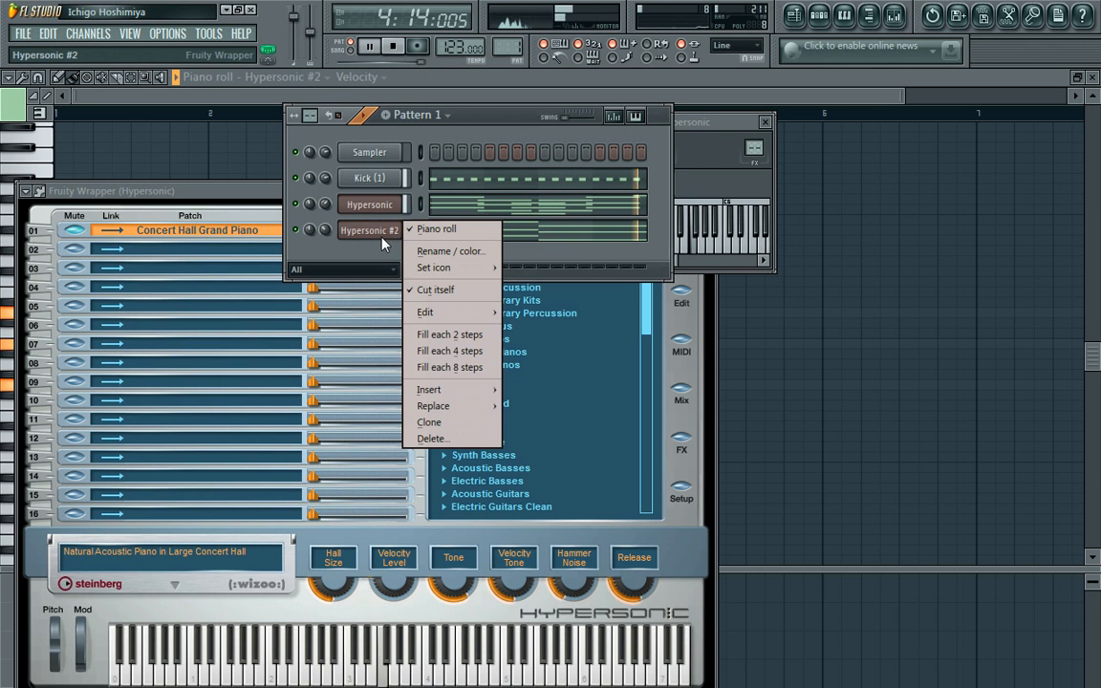
click(449, 422)
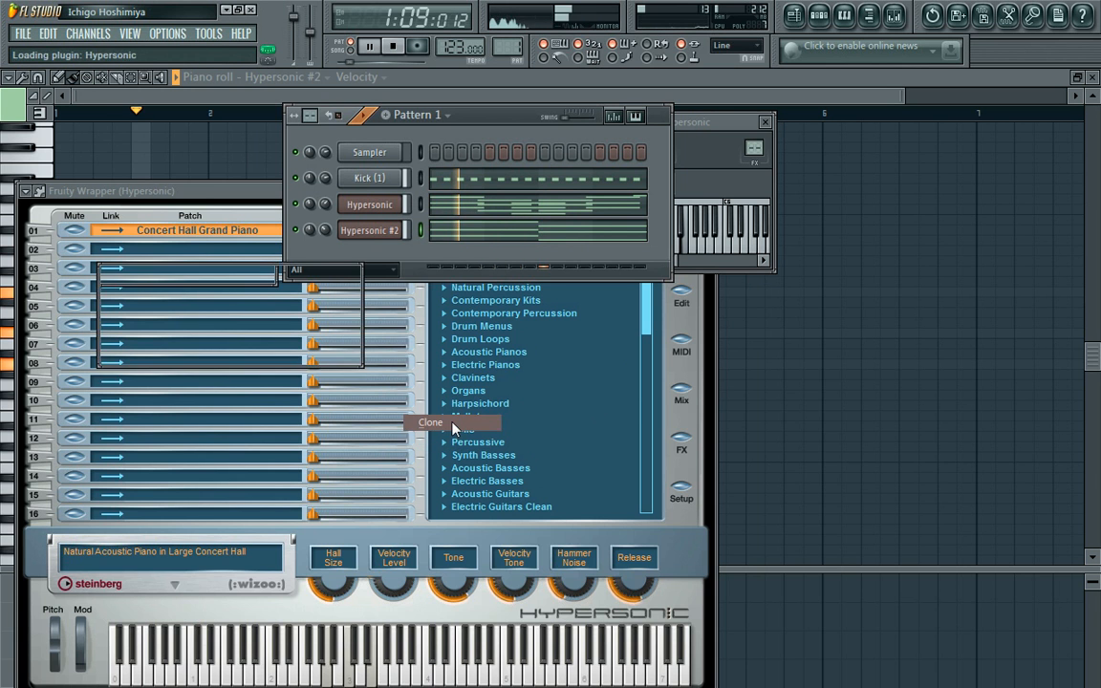
scroll(765, 440, down, 4)
scroll(768, 497, down, 2)
scroll(769, 472, up, 3)
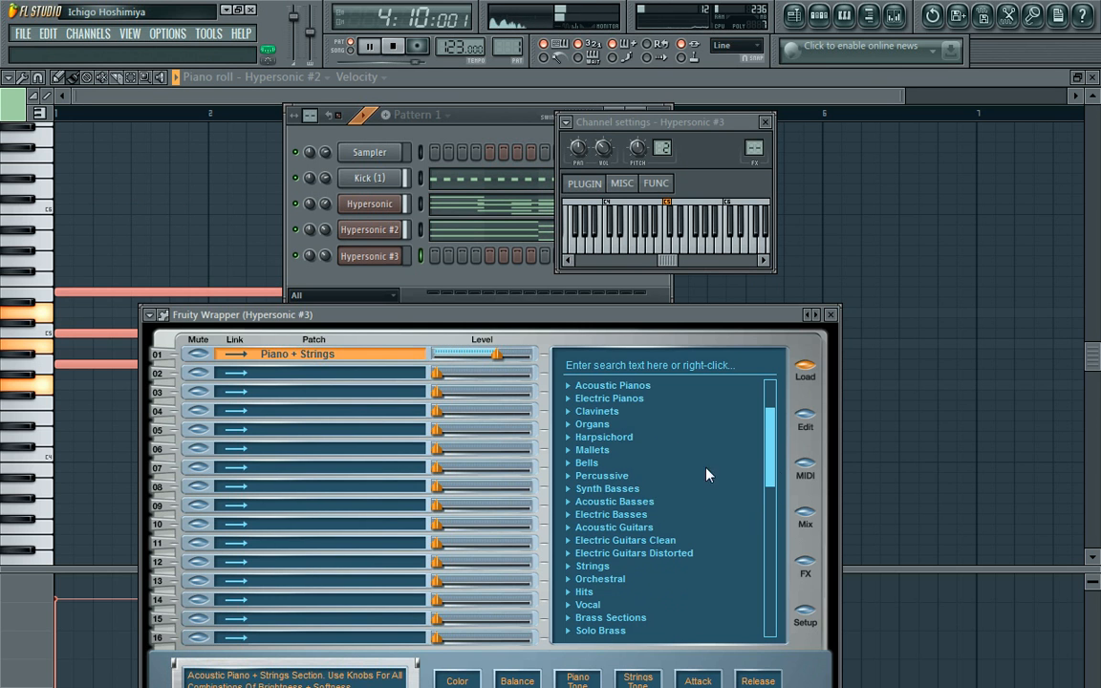
click(568, 501)
click(569, 501)
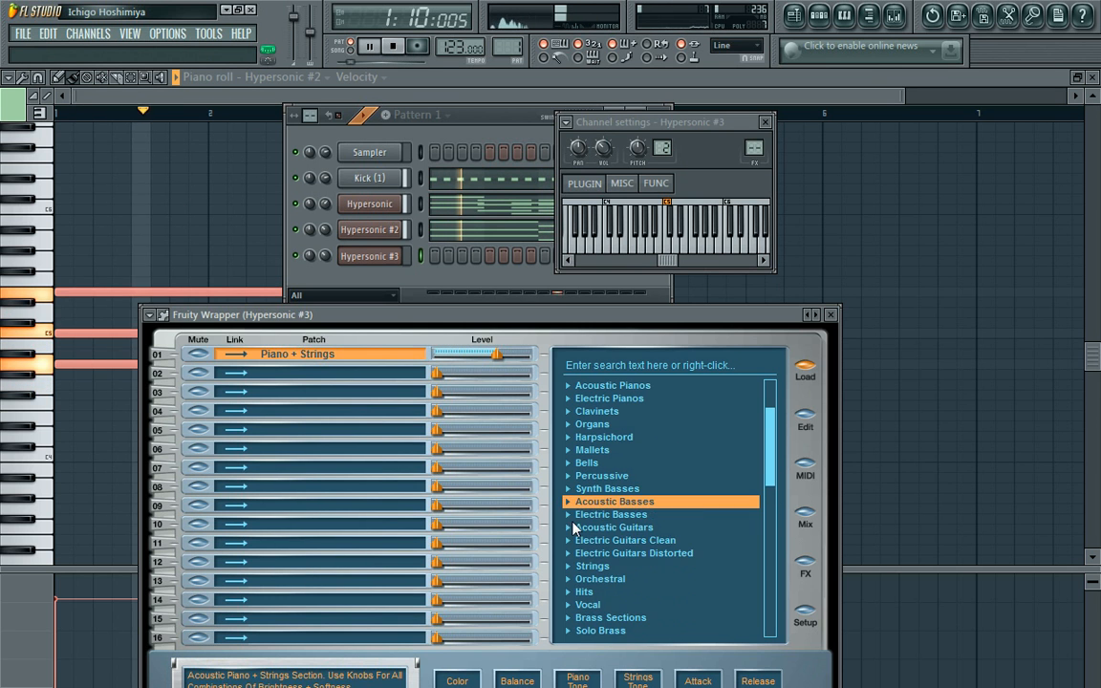
click(569, 515)
click(597, 553)
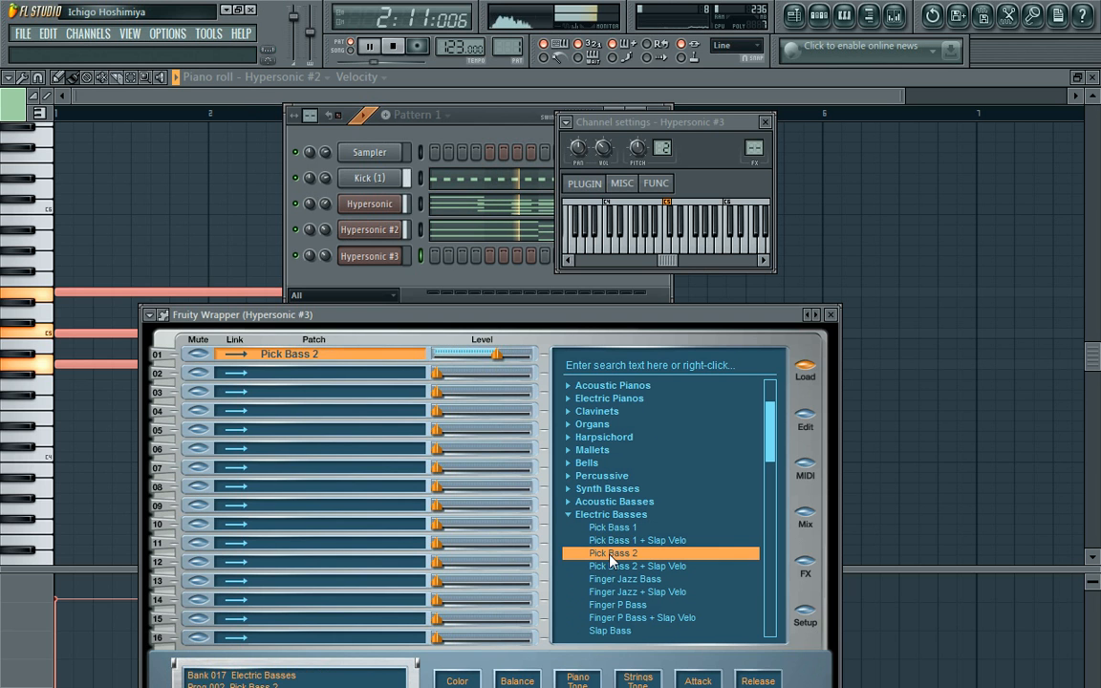
click(609, 580)
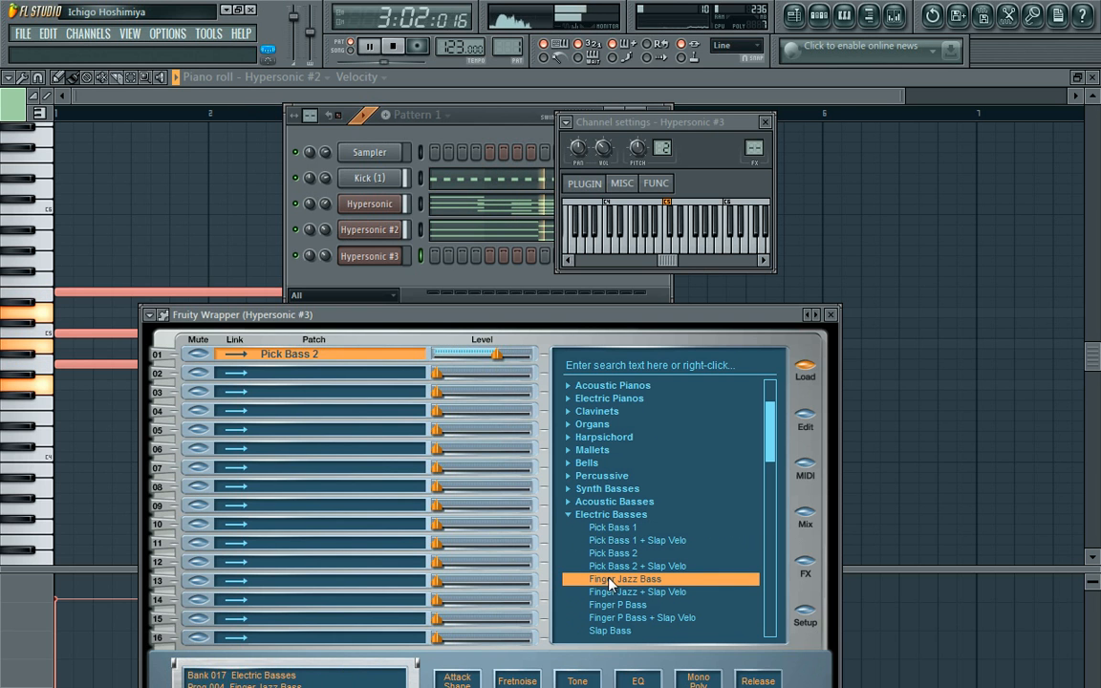
- Open the Hypersonic #3 piano roll and audition bass notes on the keys between C4 and F4
right_click(395, 266)
click(437, 254)
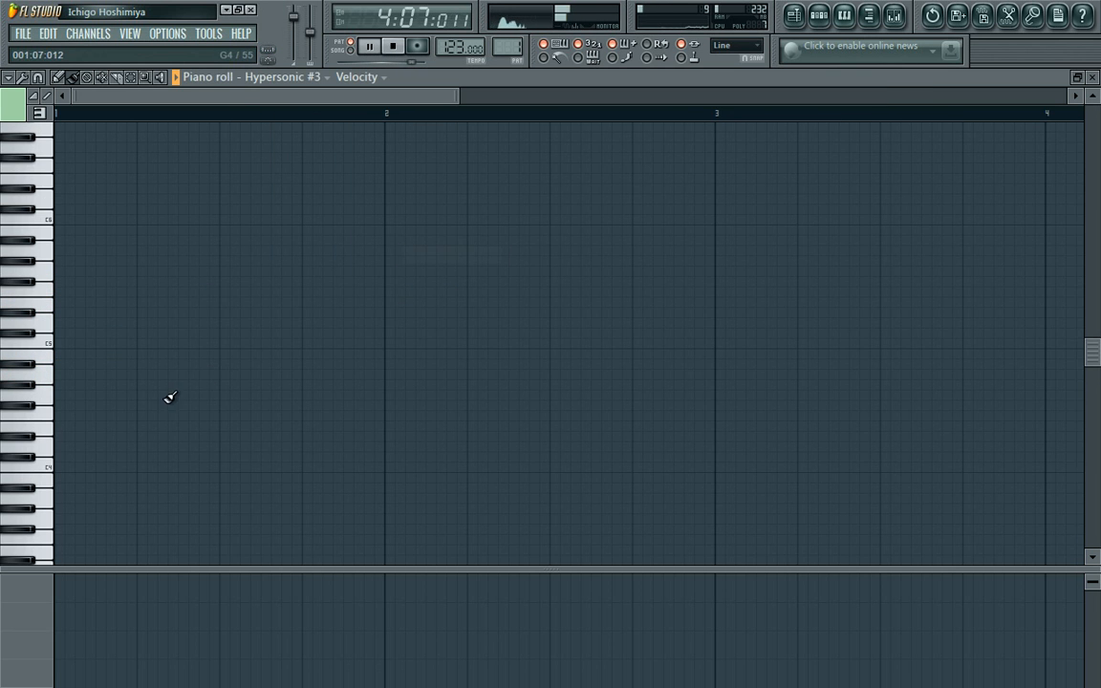
click(49, 467)
key(space)
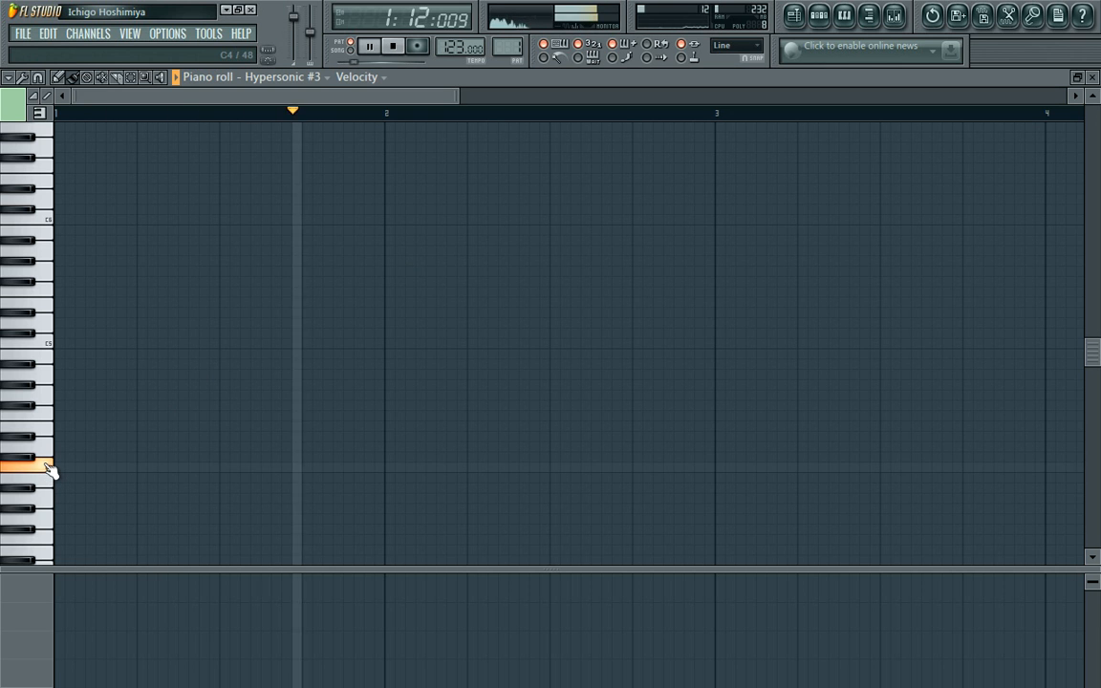
click(46, 447)
click(47, 429)
click(47, 415)
click(44, 431)
click(46, 441)
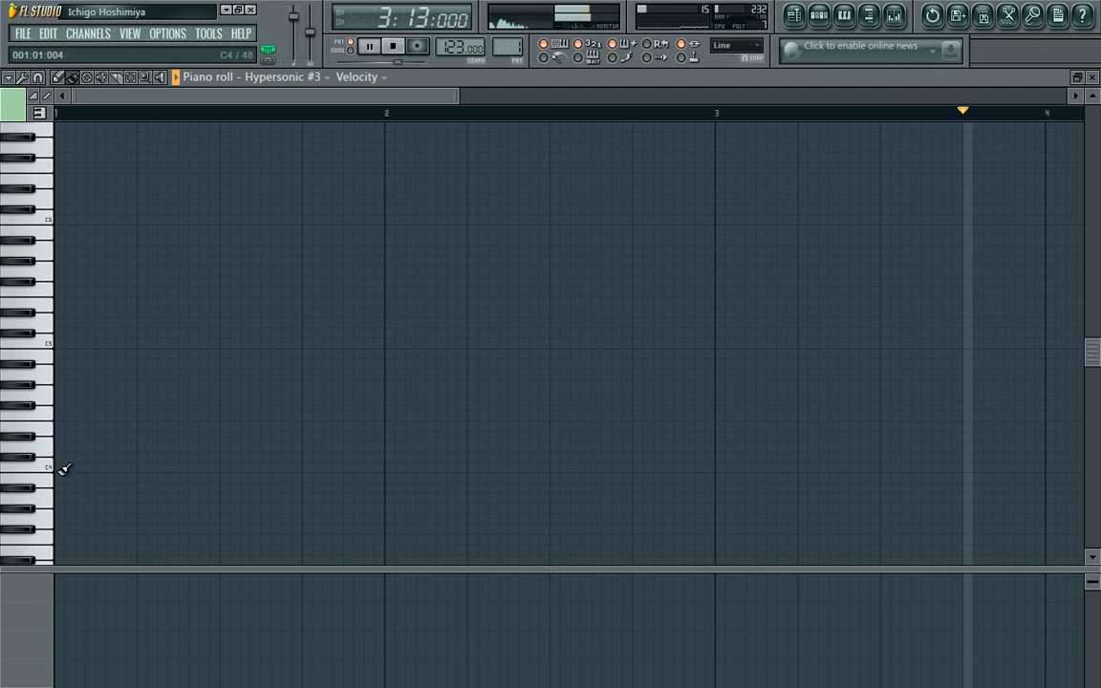
- Place two three-step C4 bass notes in bar 1 of Hypersonic #3, on beats 1 and 3
click(69, 467)
drag(709, 466, 115, 467)
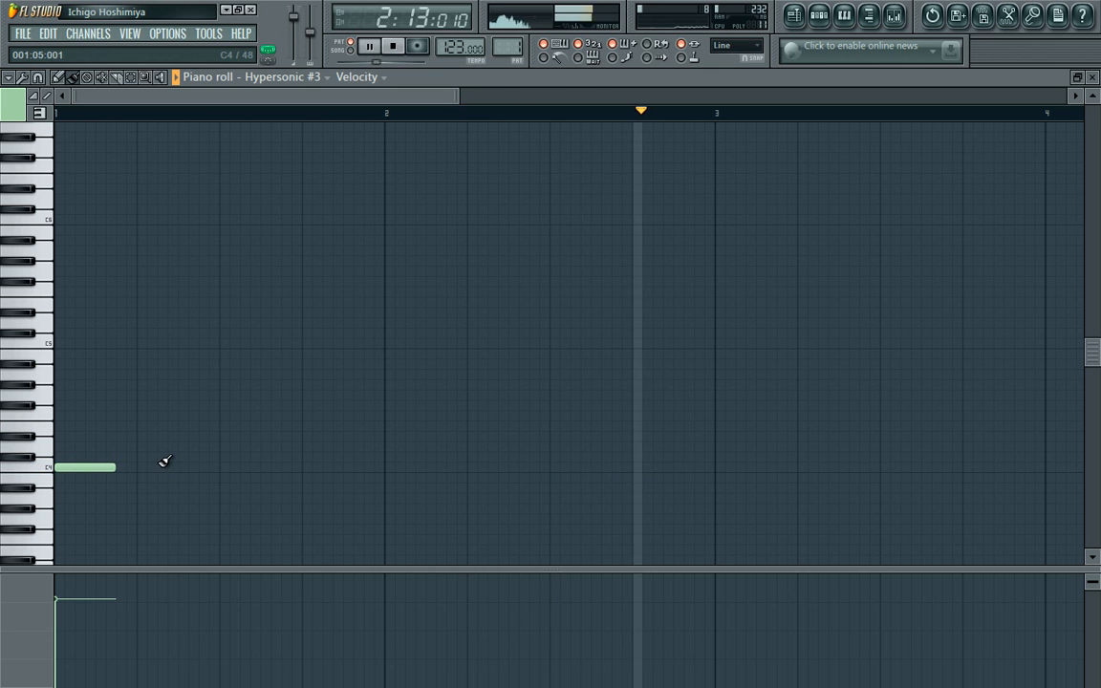
click(222, 466)
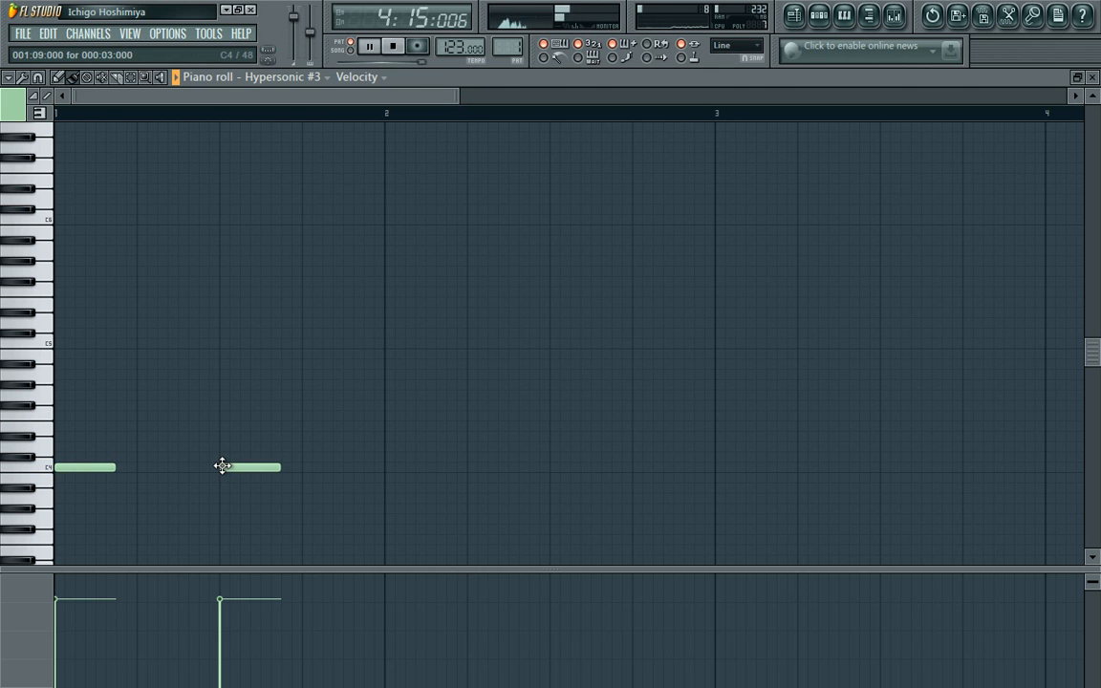
- Set the channel volume of the Hypersonic #3 bass to 83%
click(826, 24)
click(382, 258)
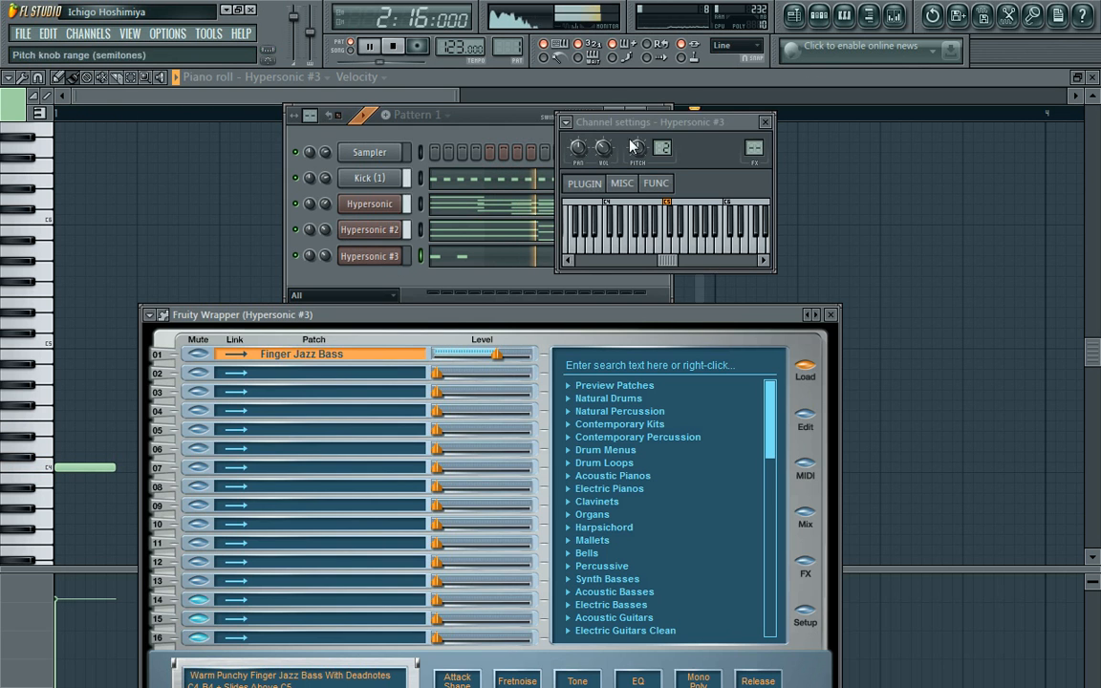
drag(606, 151, 606, 101)
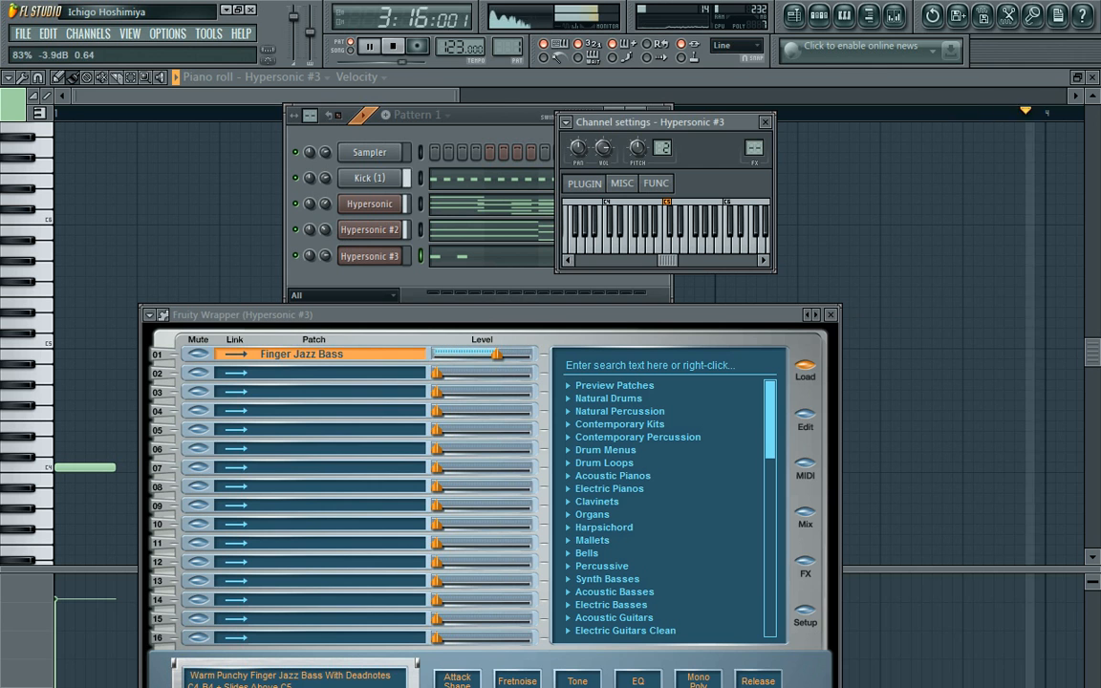
- Place an ascending bass run in bar 2 of Hypersonic #3: three-step C4, D4 and E4, followed by two-step F4 and G4
click(473, 96)
drag(475, 95, 749, 94)
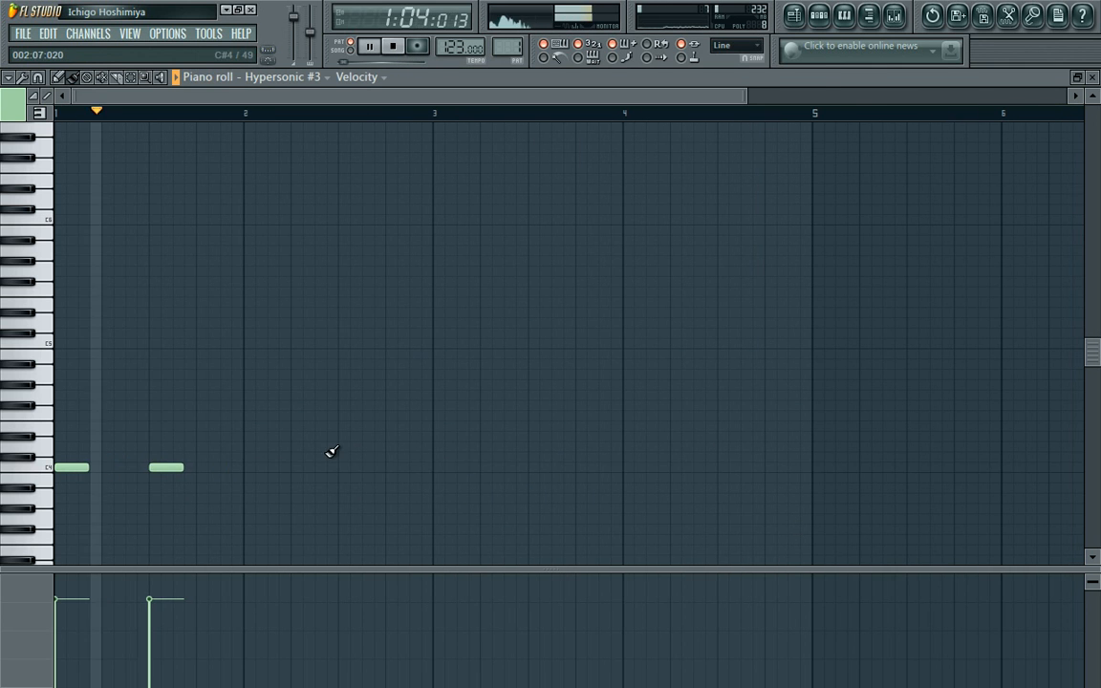
click(251, 467)
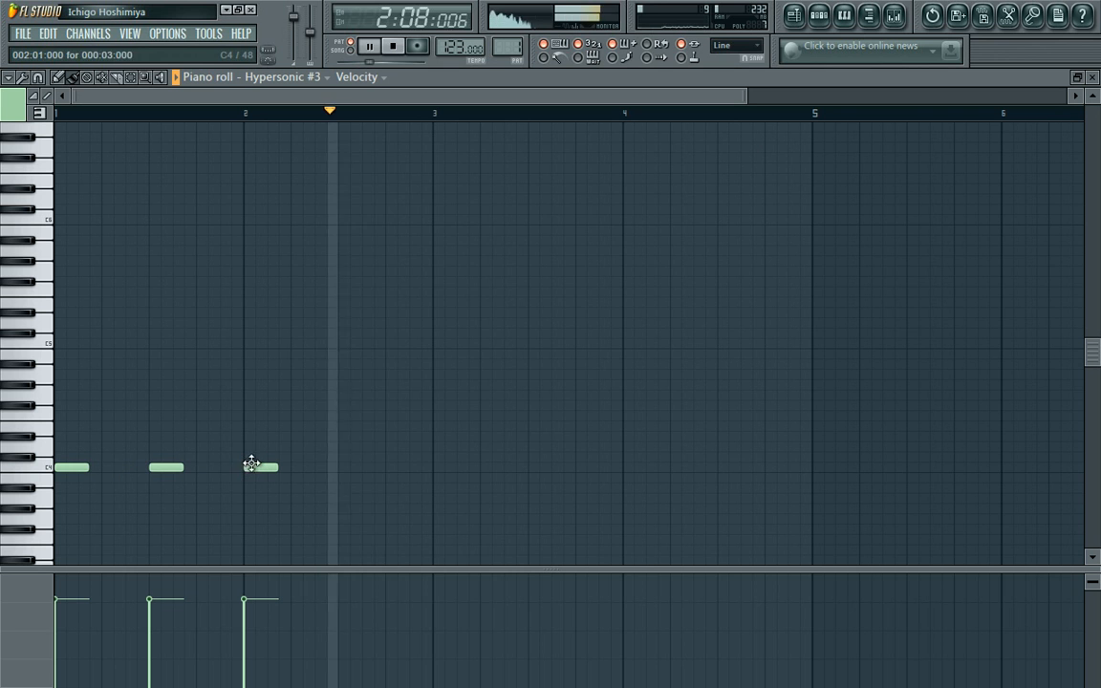
click(298, 446)
click(341, 425)
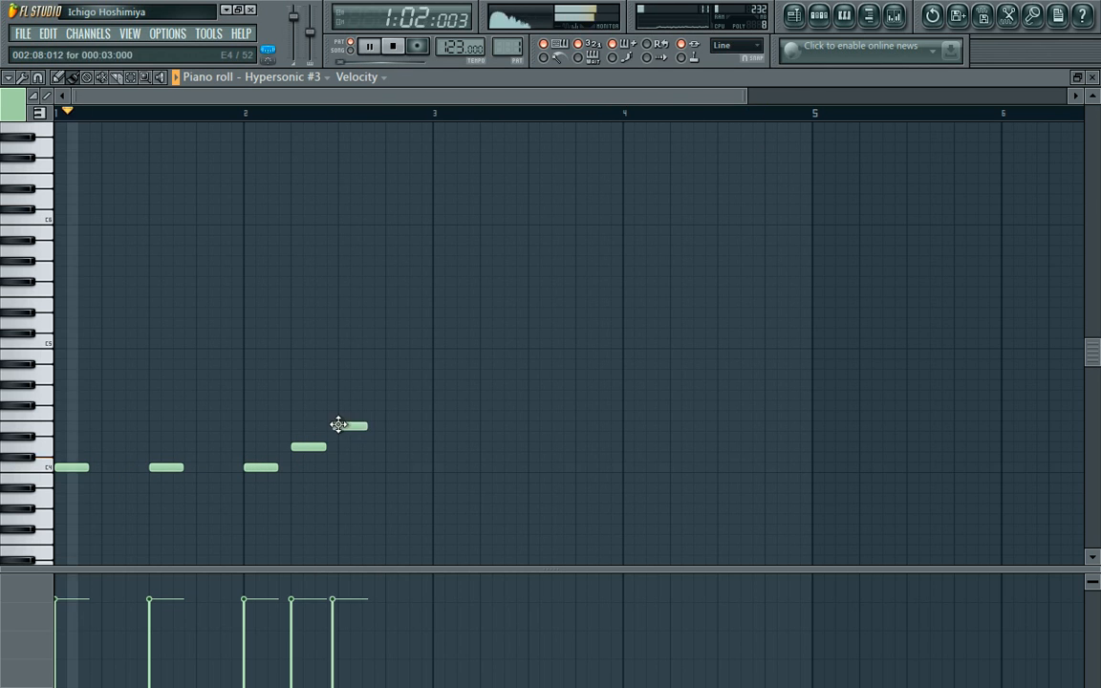
click(392, 415)
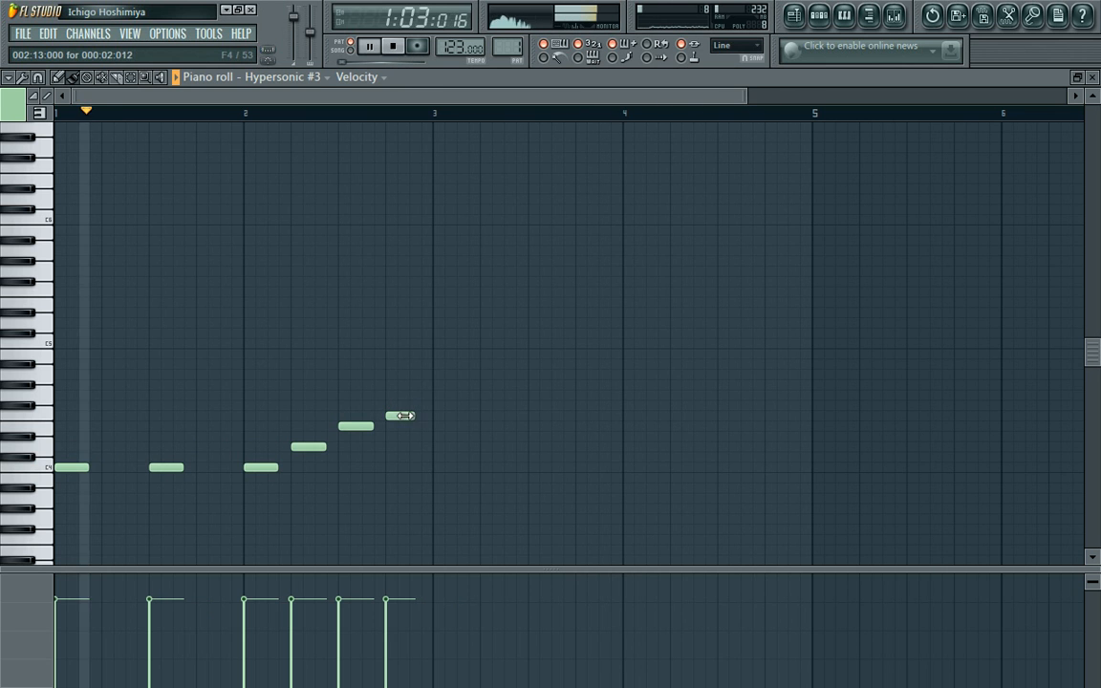
click(413, 396)
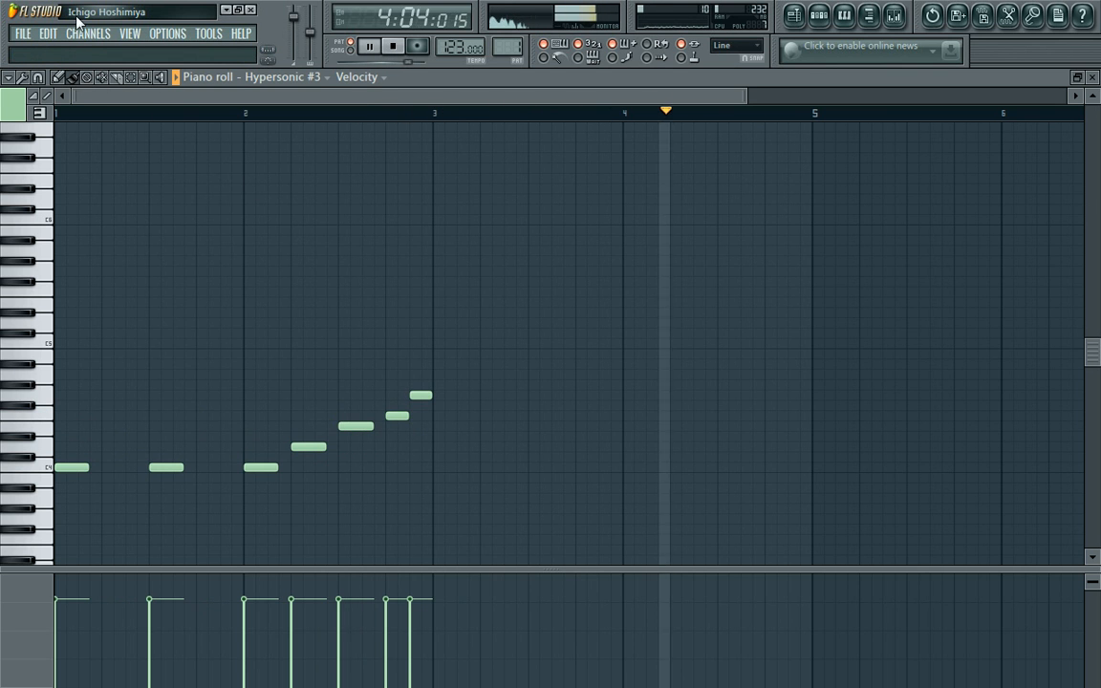
- Duplicate all the bass notes of bars 1 and 2 and move the copy to begin at bar 3
click(134, 84)
drag(487, 509, 2, 280)
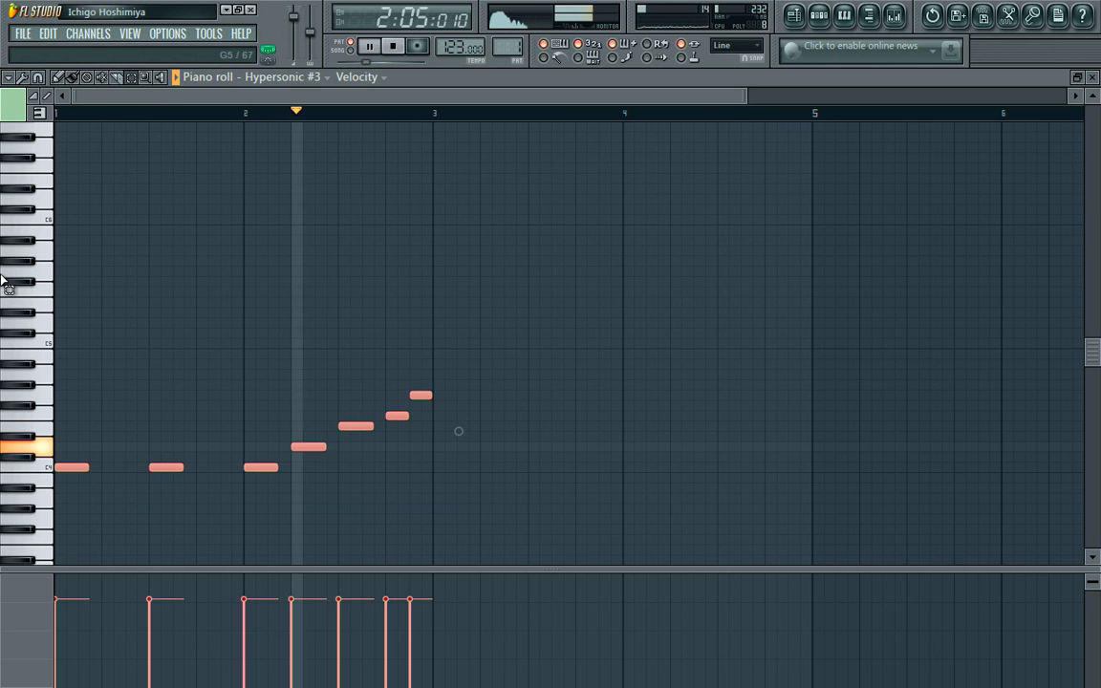
key(ctrl+v)
key(shift+Right)
key(shift+Right)
key(shift+Right)
key(shift+Right)
key(shift+Right)
key(shift+Right)
key(shift+Right)
key(shift+Right)
key(shift+Right)
key(shift+Right)
key(shift+Right)
key(shift+Right)
key(shift+Right)
key(shift+Right)
key(shift+Right)
key(shift+Right)
key(shift+Right)
key(shift+Right)
key(shift+Right)
key(shift+Right)
key(shift+Right)
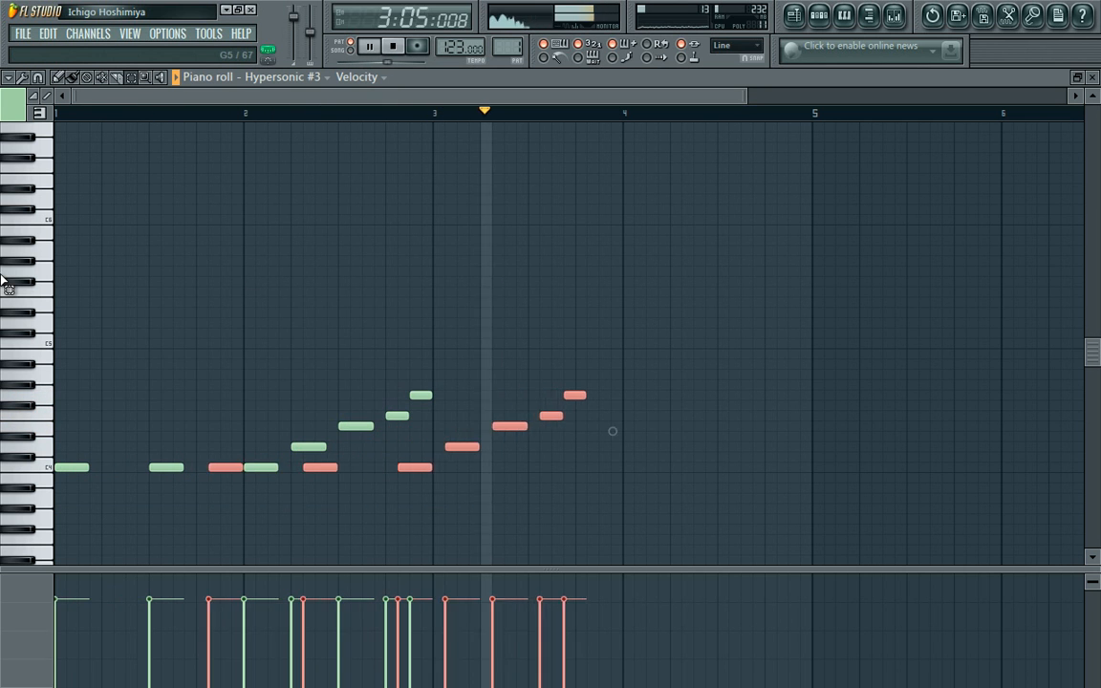
key(shift+Right)
key(shift+Right)
key(shift+Right)
key(shift+Right)
key(shift+Right)
key(shift+Right)
key(shift+Right)
key(shift+Right)
key(shift+Right)
key(shift+Right)
key(shift+Right)
key(shift+Right)
key(shift+Right)
key(shift+Right)
key(shift+Right)
key(shift+Right)
key(shift+Right)
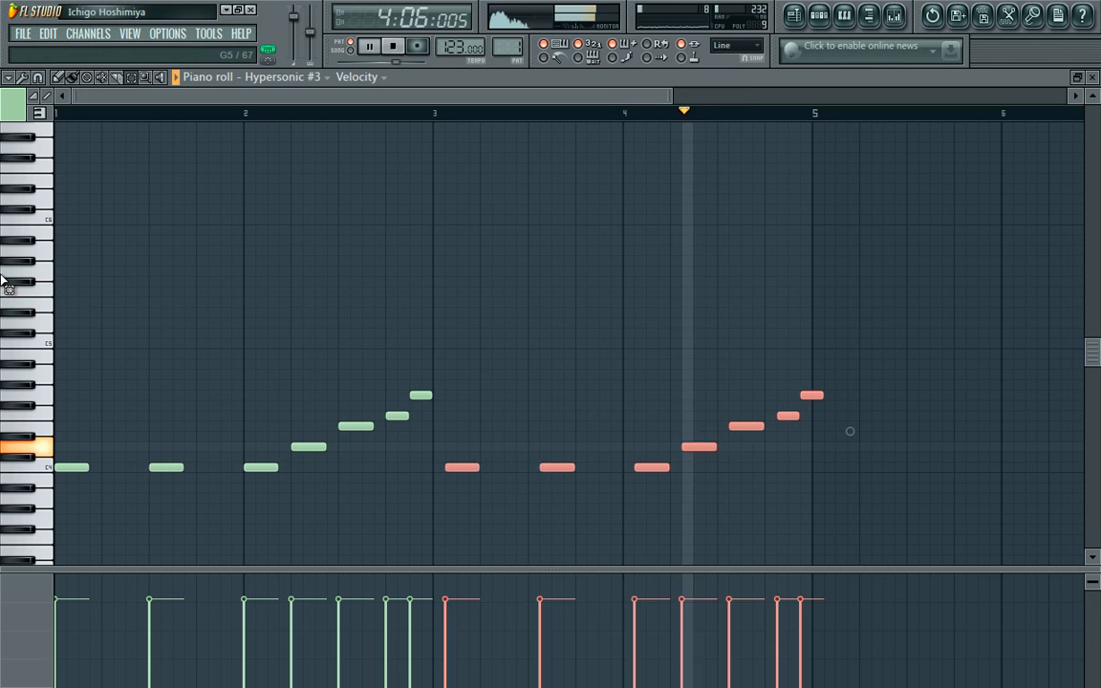
key(shift+Left)
- Transpose the copied bass phrase in bars 3 and 4 up two semitones so it begins on D4
key(shift+Up)
key(shift+Left)
key(shift+Up)
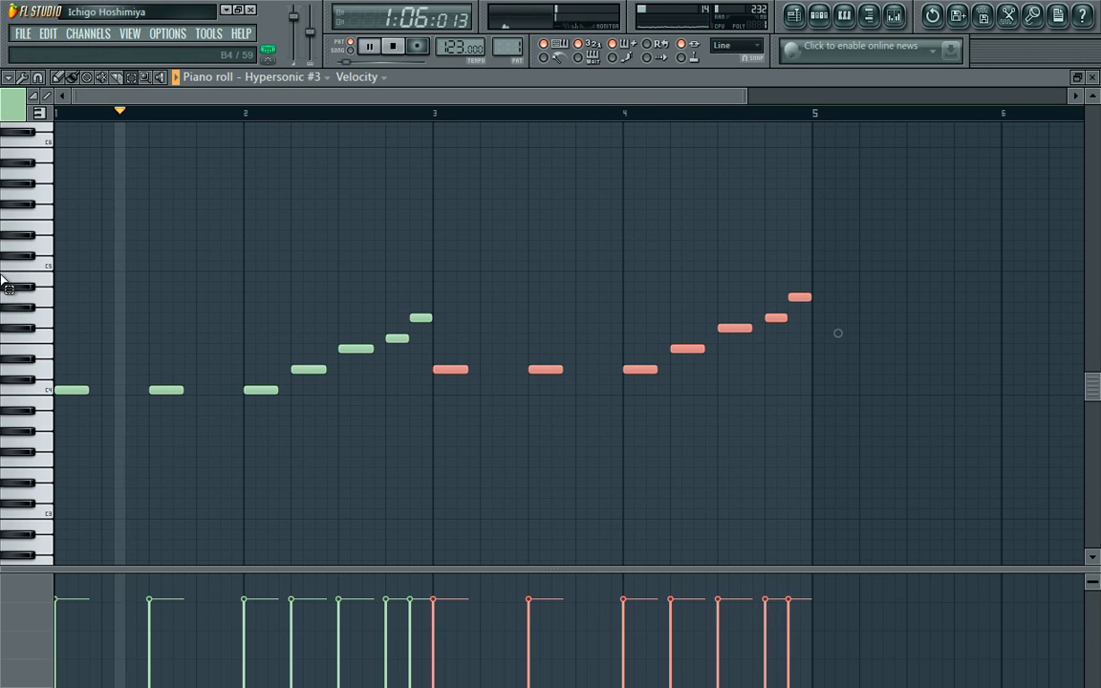